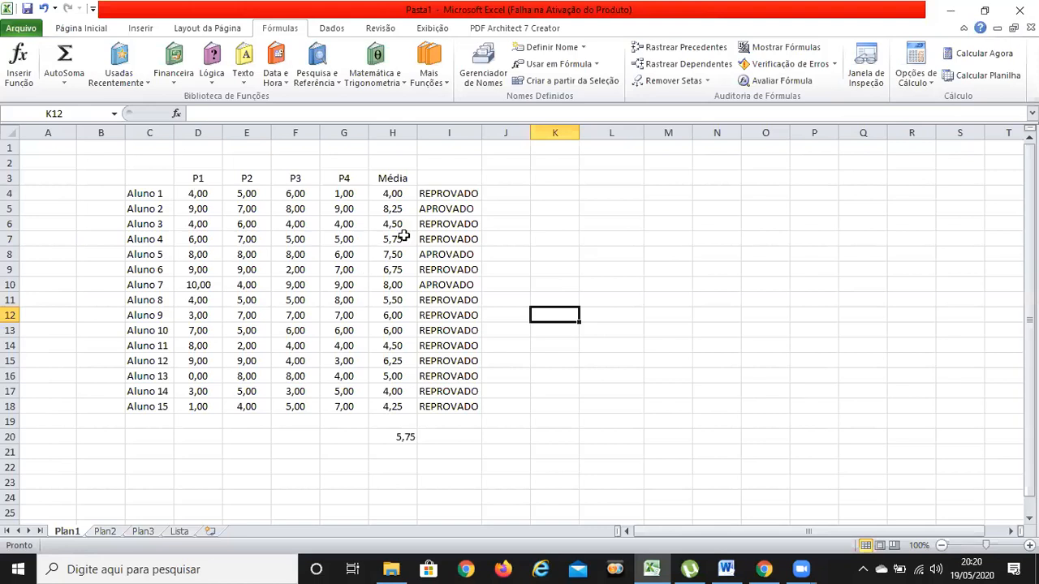
- Center the overall average in cell H20 horizontally
{"action": "left_click", "coordinate": [399, 438]}
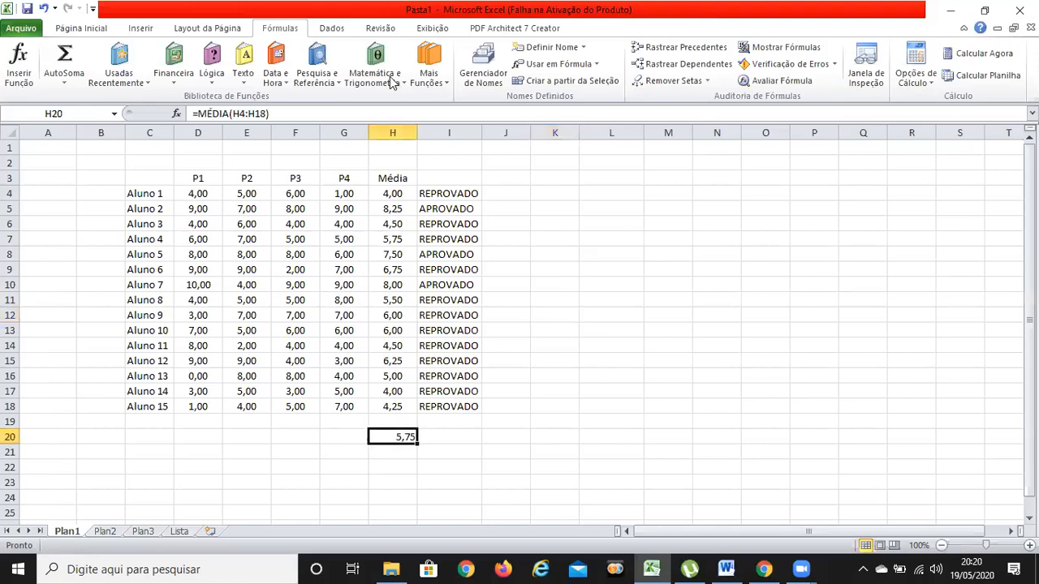
{"action": "left_click", "coordinate": [81, 27]}
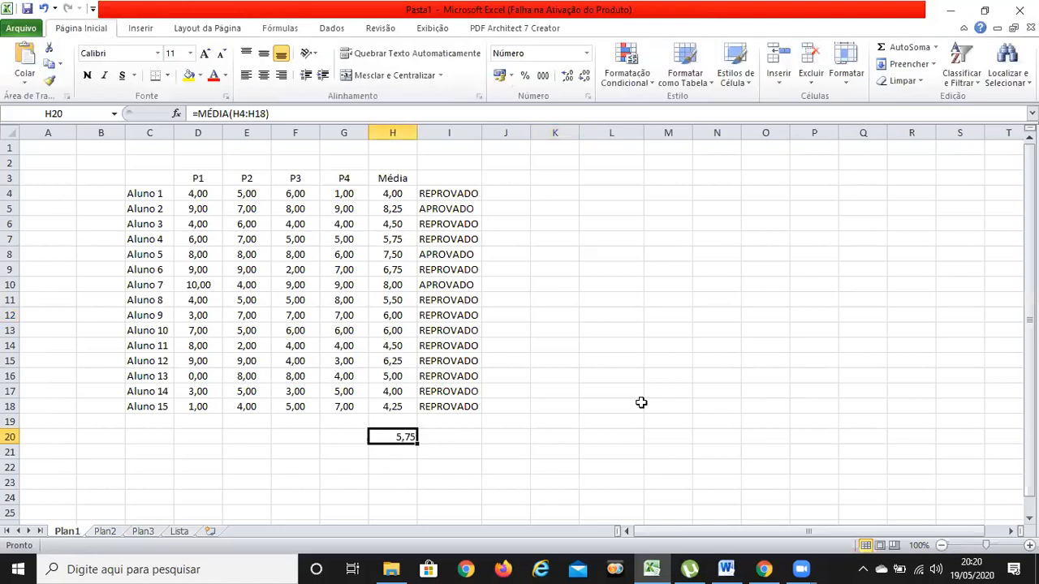
{"action": "left_click", "coordinate": [619, 308]}
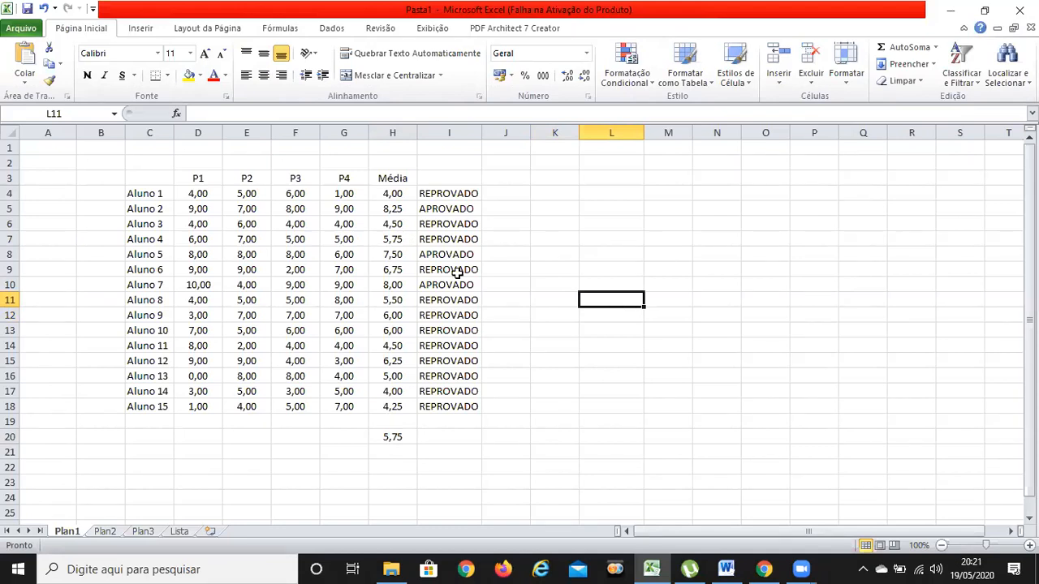
{"action": "left_click", "coordinate": [564, 237]}
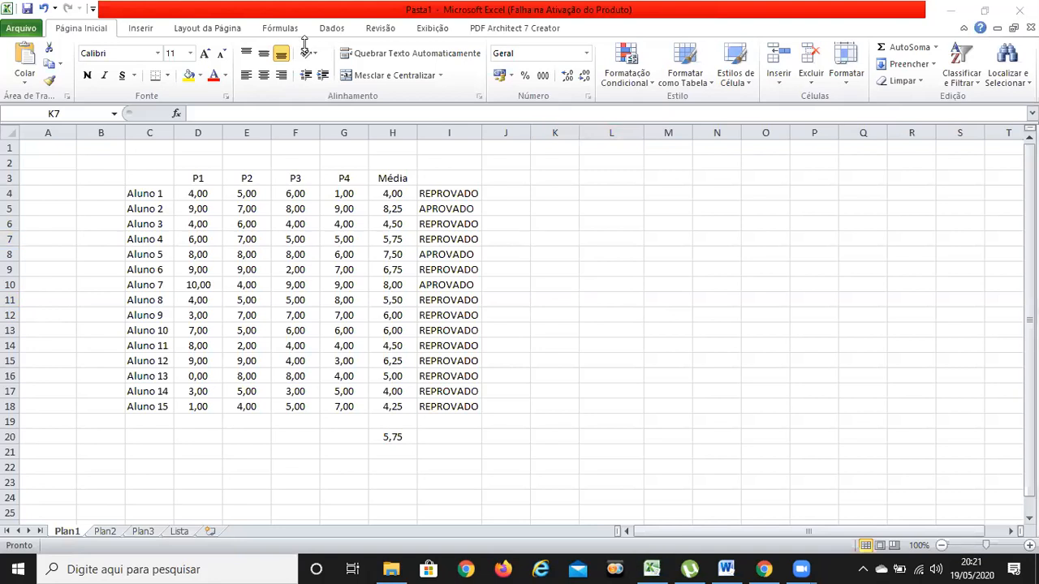
{"action": "left_click", "coordinate": [284, 29]}
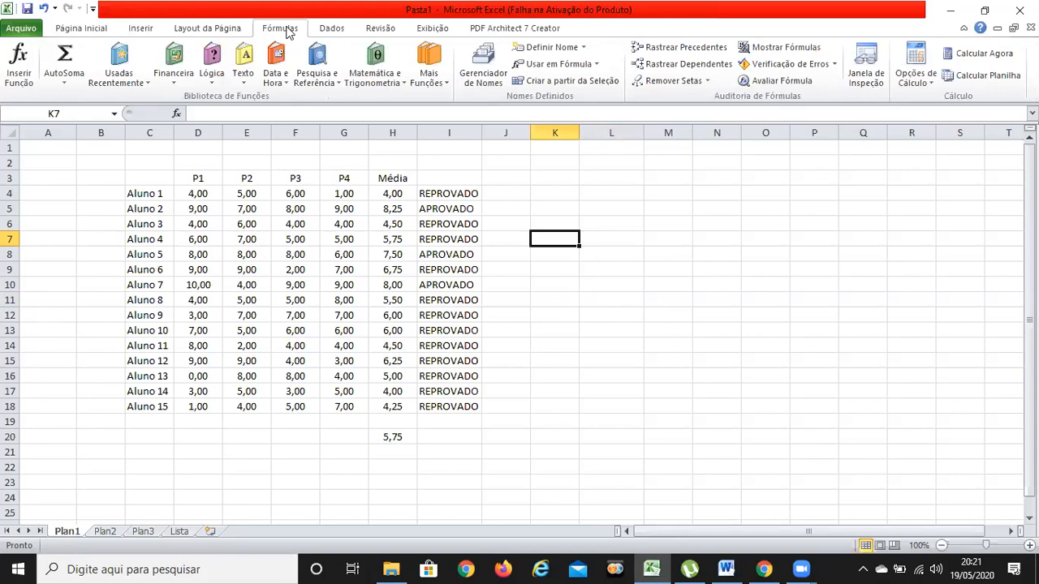
{"action": "left_click", "coordinate": [67, 88]}
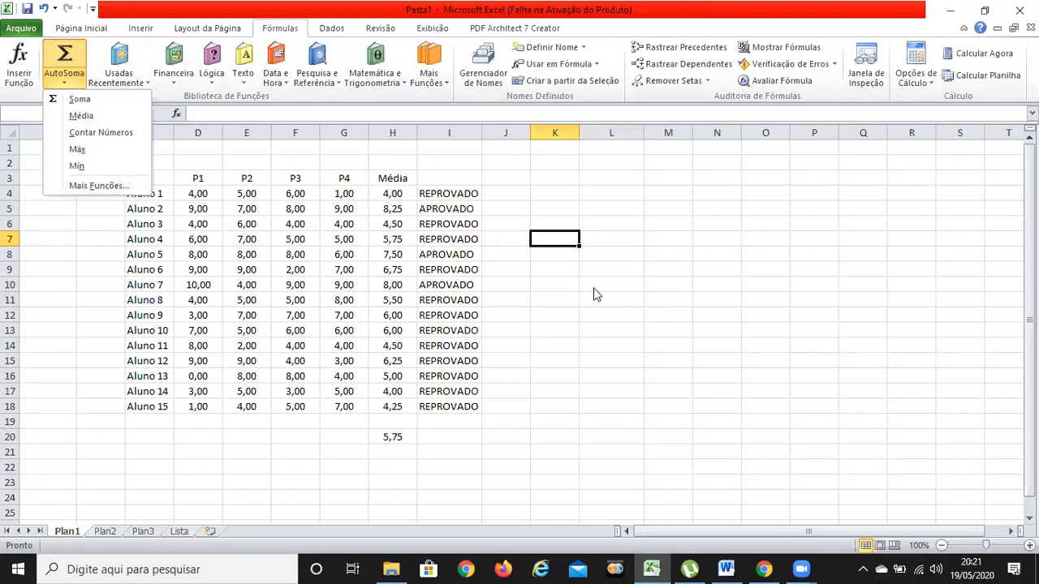
{"action": "left_click", "coordinate": [628, 229]}
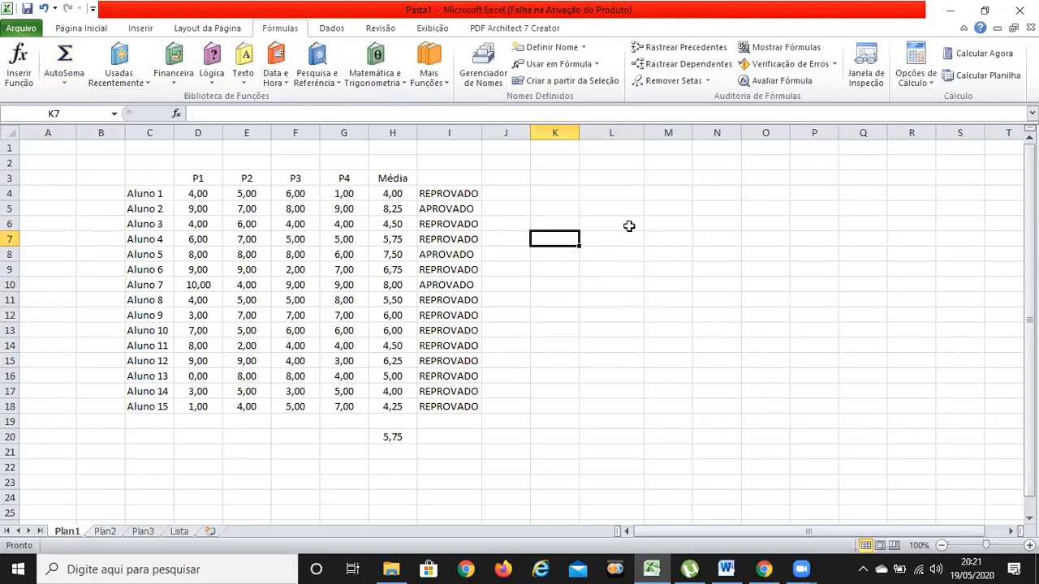
- Enter the labels APROVADO in cell L6 and REPROVADO in cell L7
{"action": "left_click", "coordinate": [625, 227]}
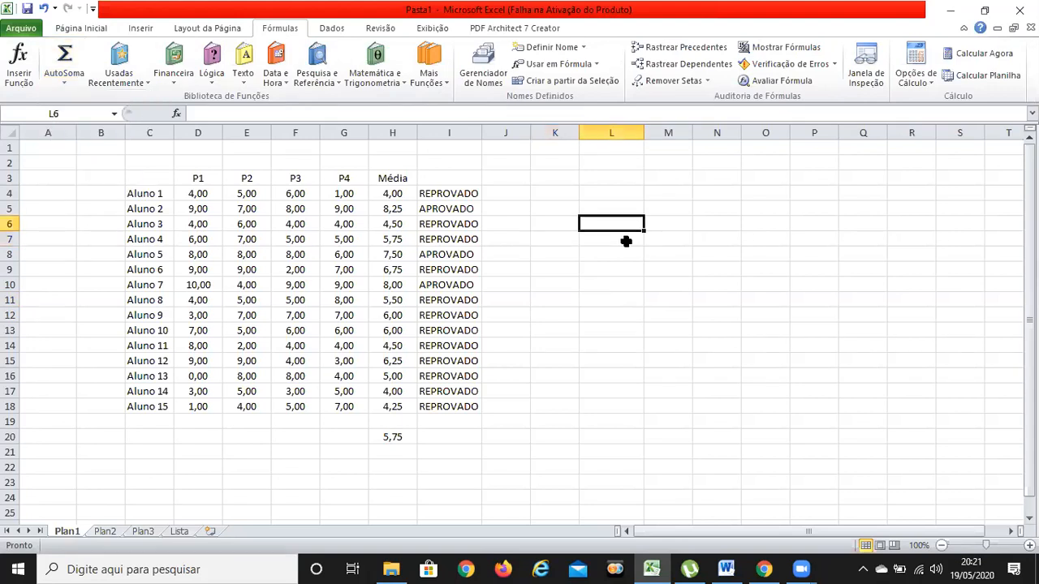
{"action": "type", "text": "APROVADO"}
{"action": "key", "text": "Return"}
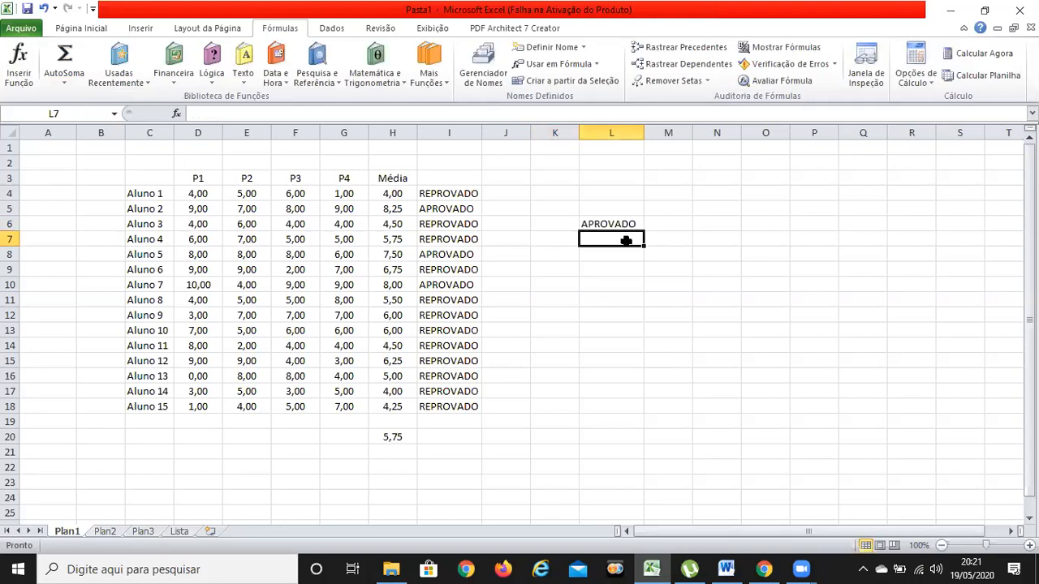
{"action": "type", "text": "RE"}
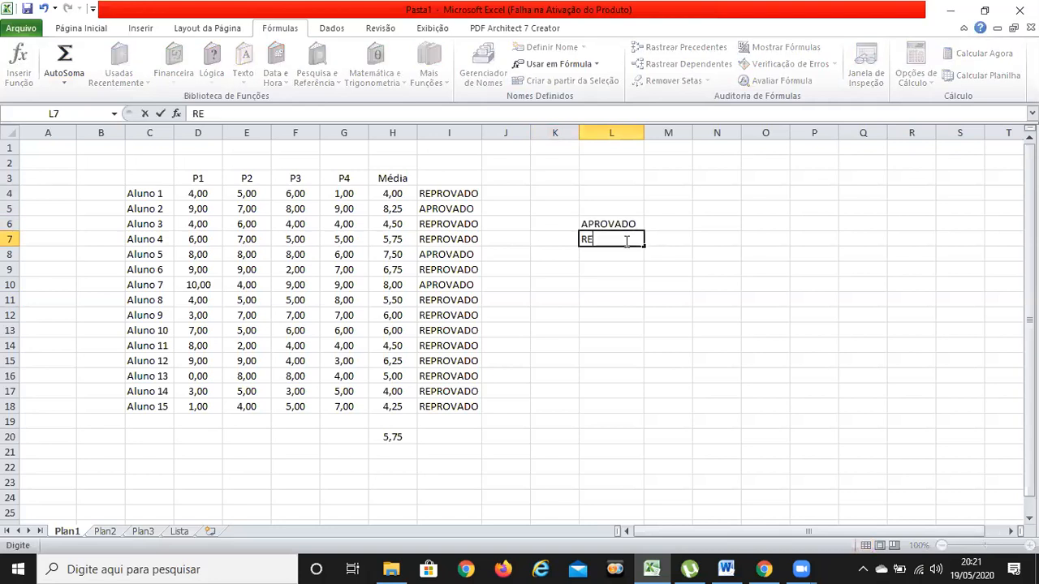
{"action": "type", "text": "PROVADO"}
{"action": "key", "text": "Tab"}
- Insert the CONT.SE function in cell M6, beside the APROVADO label
{"action": "key", "text": "Up"}
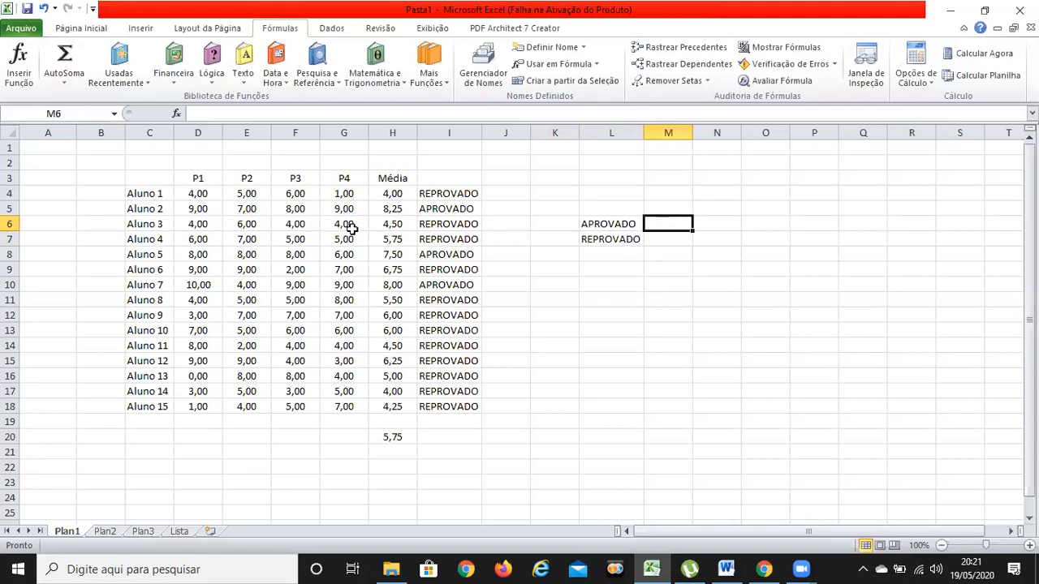
{"action": "left_click", "coordinate": [61, 81]}
{"action": "left_click", "coordinate": [90, 186]}
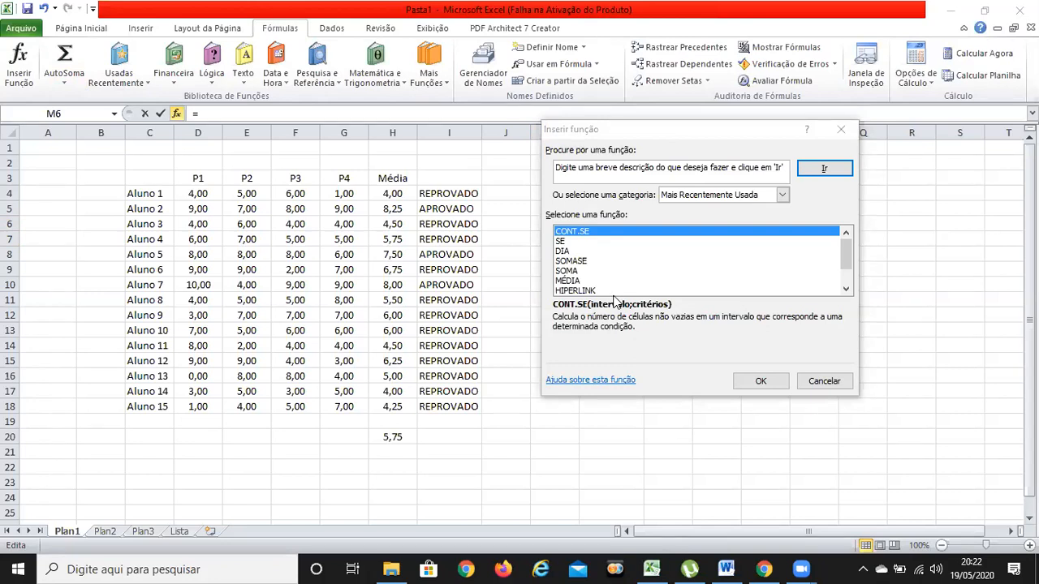
{"action": "left_click", "coordinate": [762, 383]}
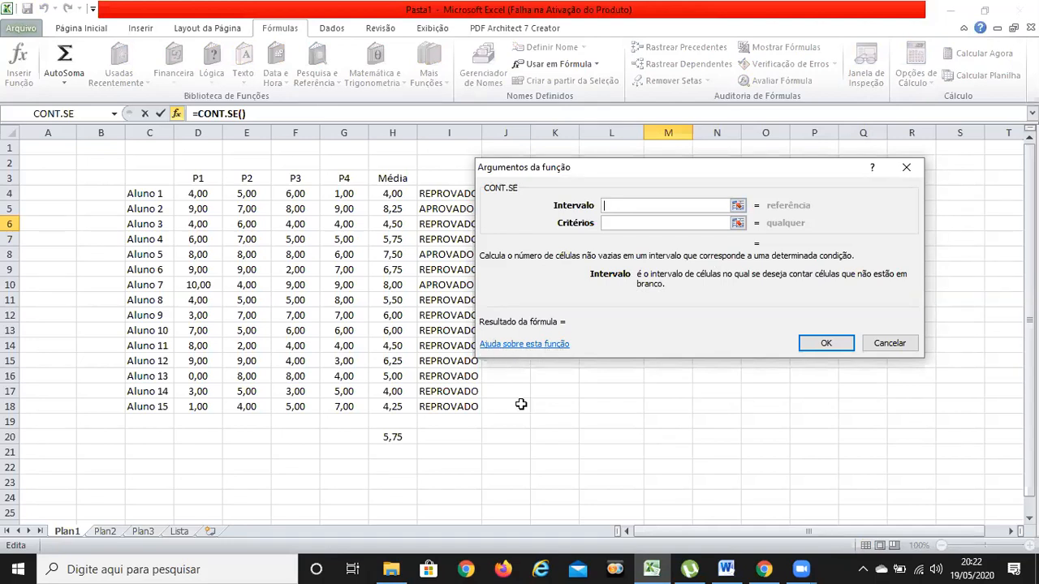
- Read the help article on the CONT.SE function, from its description and syntax through the examples, and close it
{"action": "left_click", "coordinate": [521, 347]}
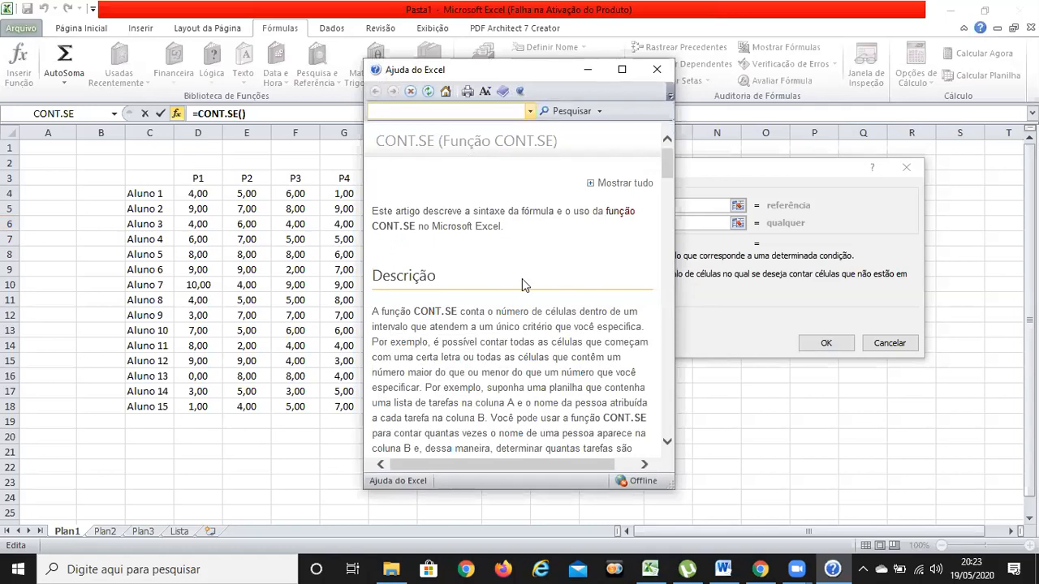
{"action": "scroll", "coordinate": [522, 278], "scroll_direction": "down", "scroll_amount": 1}
{"action": "scroll", "coordinate": [517, 284], "scroll_direction": "down", "scroll_amount": 2}
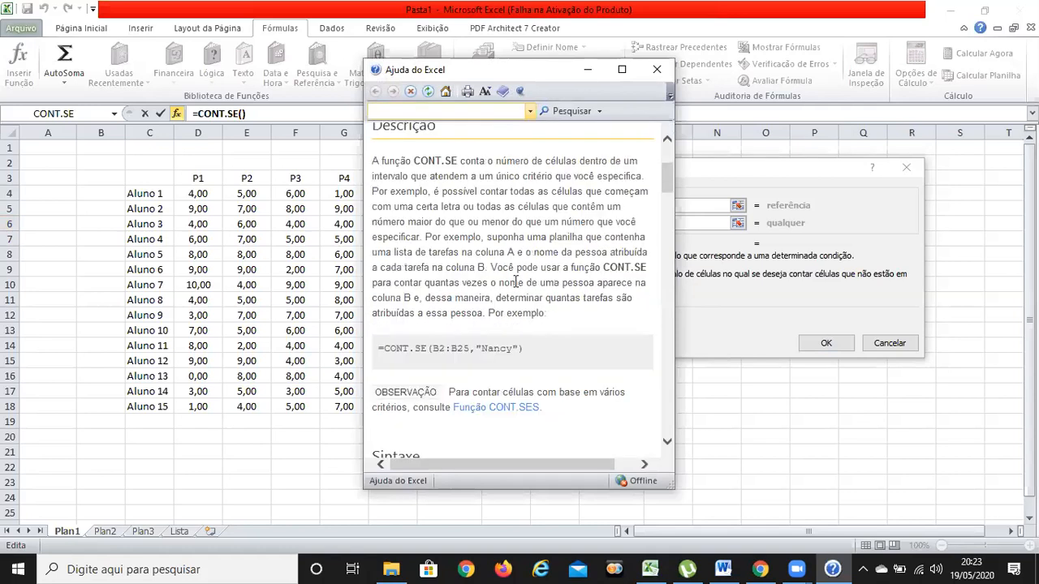
{"action": "scroll", "coordinate": [517, 284], "scroll_direction": "down", "scroll_amount": 2}
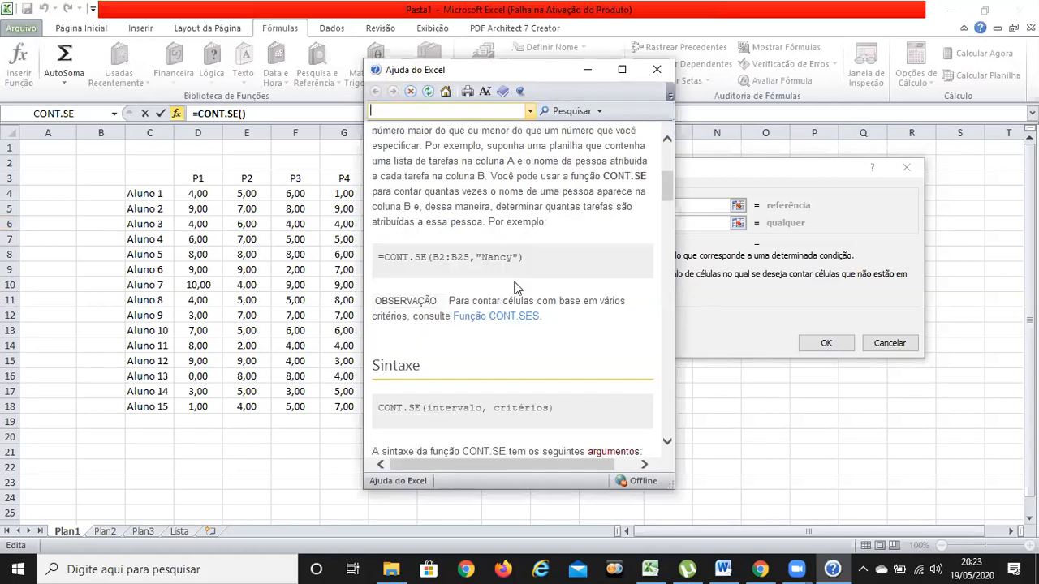
{"action": "scroll", "coordinate": [517, 288], "scroll_direction": "down", "scroll_amount": 6}
{"action": "scroll", "coordinate": [519, 311], "scroll_direction": "down", "scroll_amount": 6}
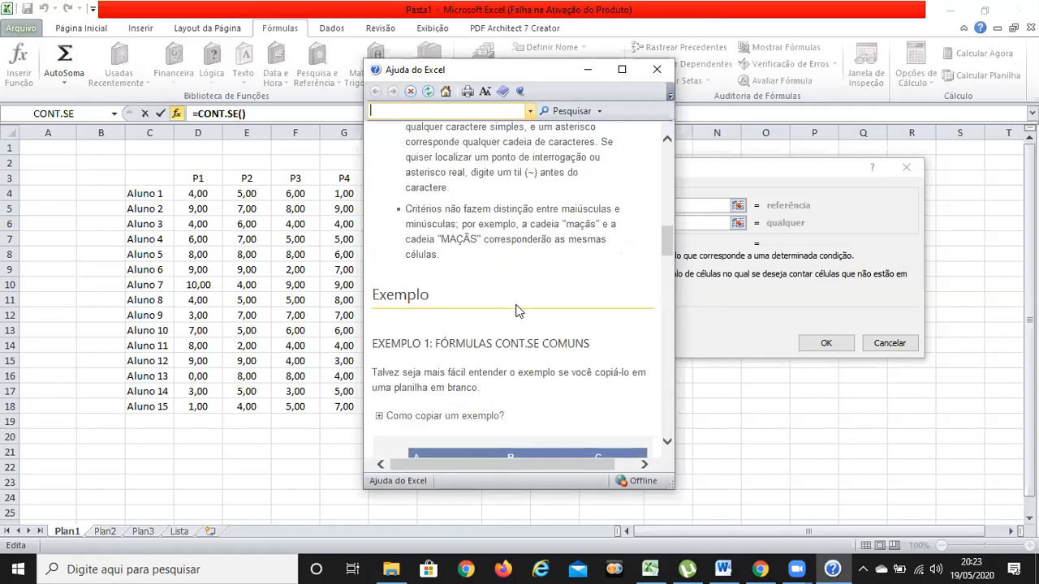
{"action": "scroll", "coordinate": [519, 311], "scroll_direction": "down", "scroll_amount": 6}
{"action": "scroll", "coordinate": [517, 308], "scroll_direction": "down", "scroll_amount": 4}
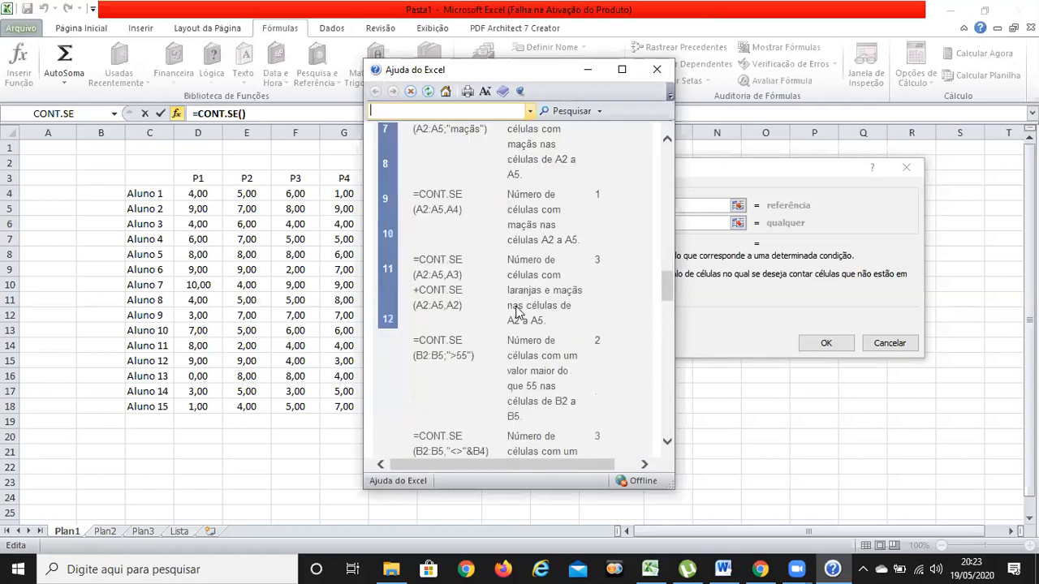
{"action": "scroll", "coordinate": [517, 306], "scroll_direction": "down", "scroll_amount": 4}
{"action": "scroll", "coordinate": [517, 306], "scroll_direction": "down", "scroll_amount": 5}
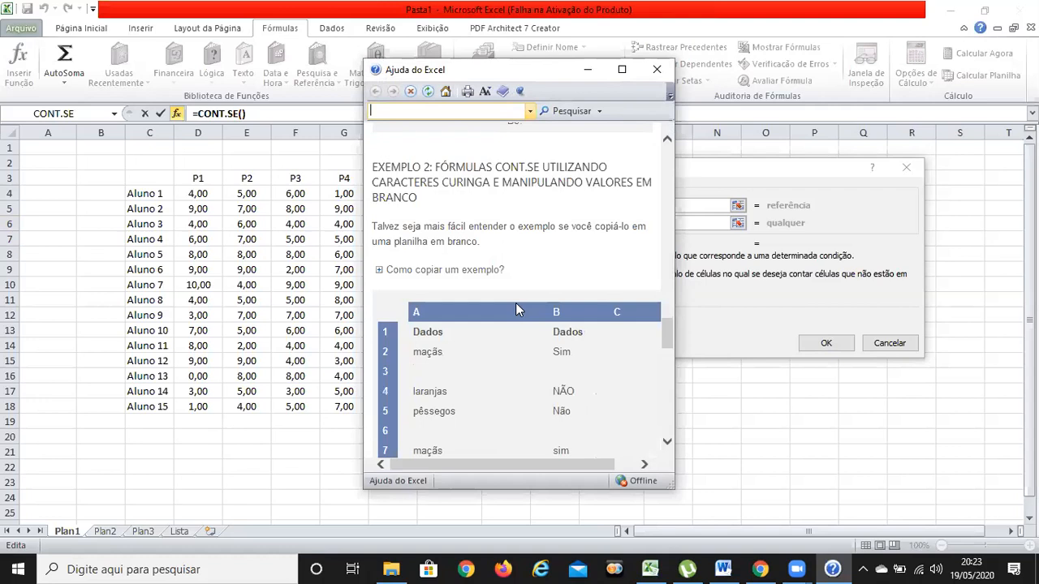
{"action": "scroll", "coordinate": [516, 306], "scroll_direction": "down", "scroll_amount": 10}
{"action": "scroll", "coordinate": [518, 309], "scroll_direction": "down", "scroll_amount": 2}
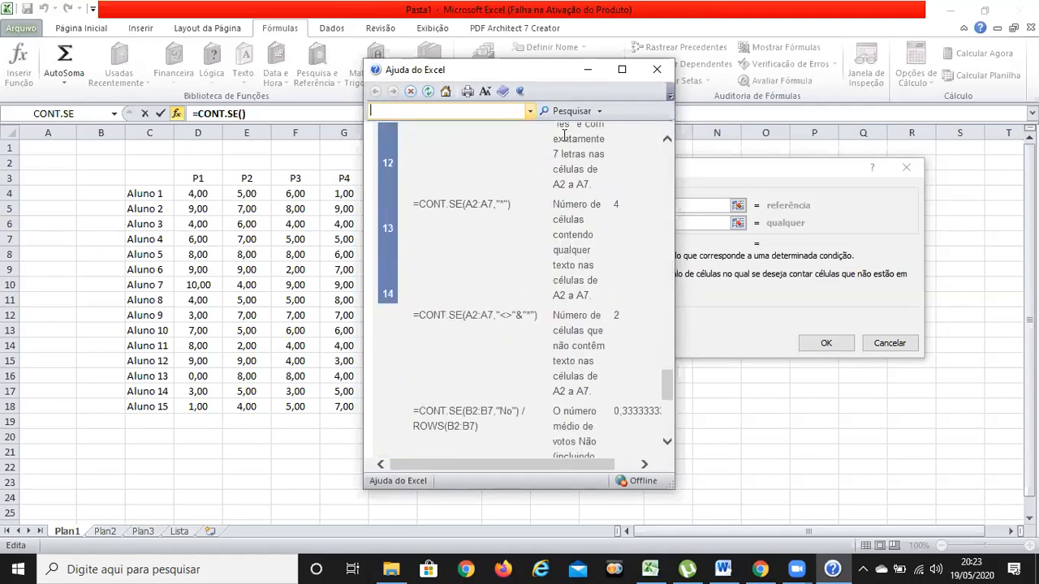
{"action": "left_click", "coordinate": [656, 70]}
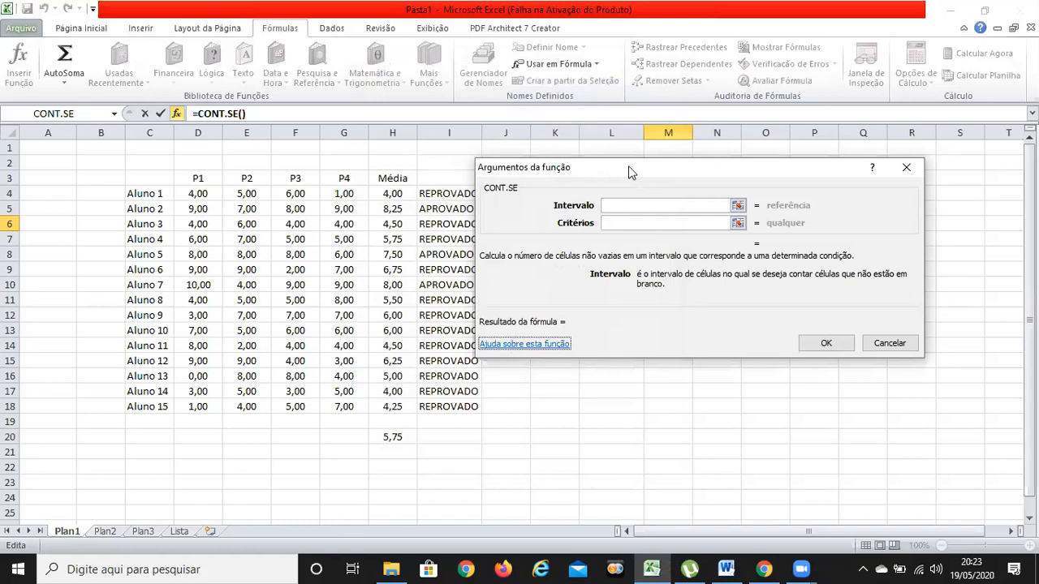
- Set the function's Intervalo argument to the student results in I4:I18
{"action": "left_click_drag", "start_coordinate": [644, 172], "coordinate": [662, 161]}
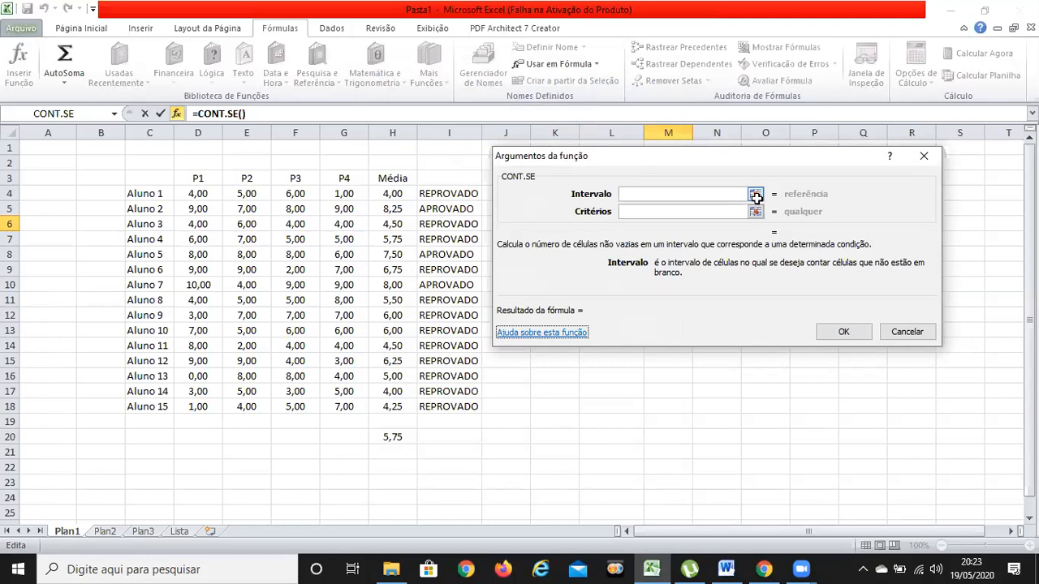
{"action": "left_click", "coordinate": [755, 194]}
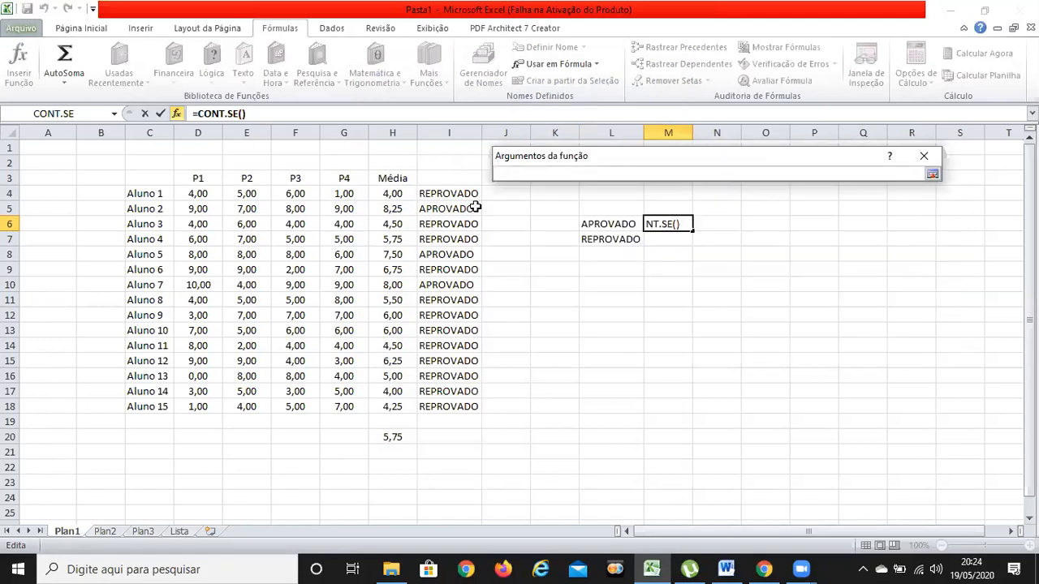
{"action": "left_click_drag", "start_coordinate": [451, 190], "coordinate": [474, 442]}
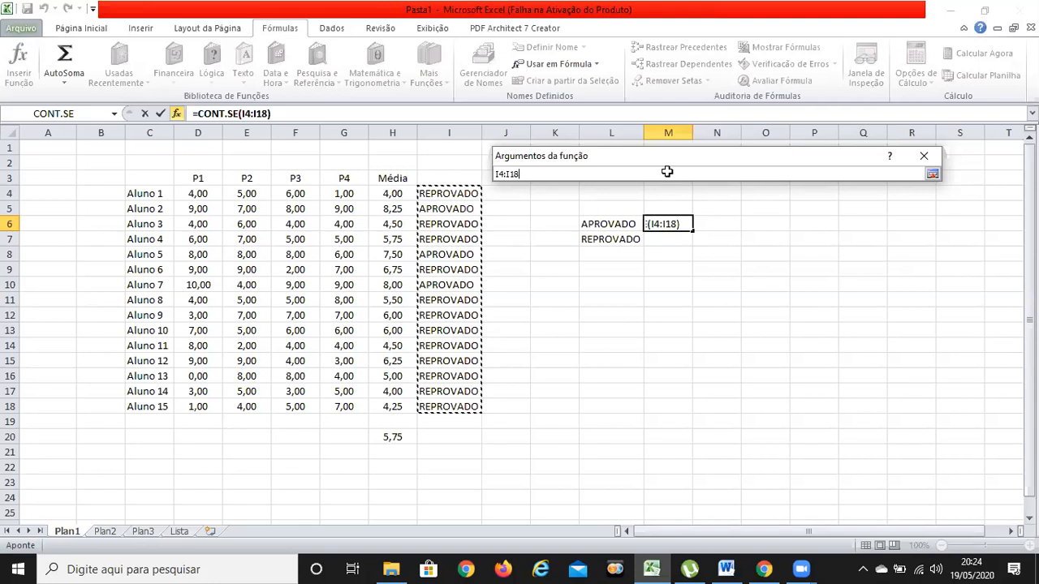
{"action": "key", "text": "Return"}
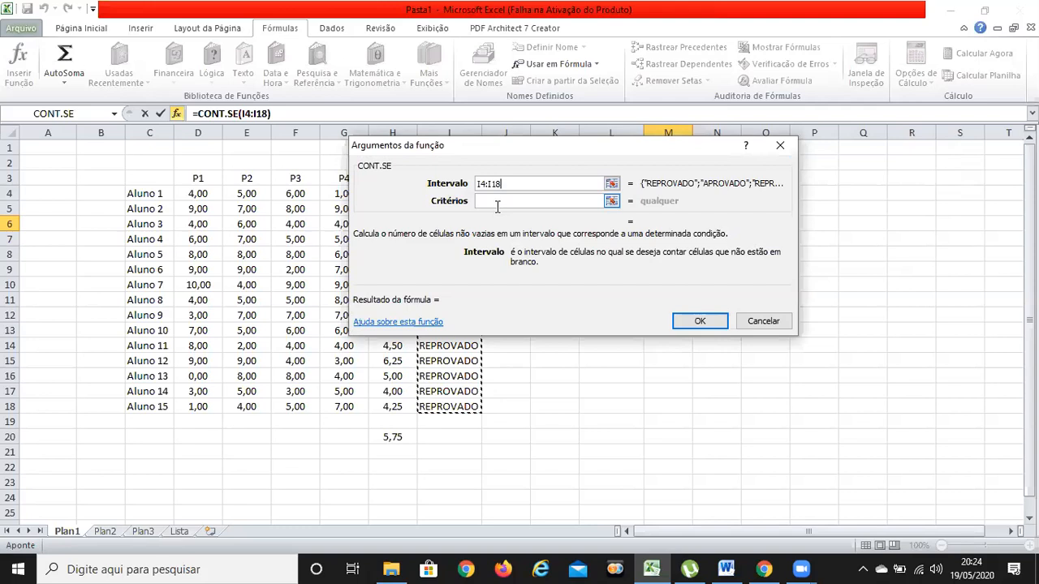
- Set the Critérios argument to the APROVADO label in L6 and complete the formula
{"action": "left_click", "coordinate": [602, 227]}
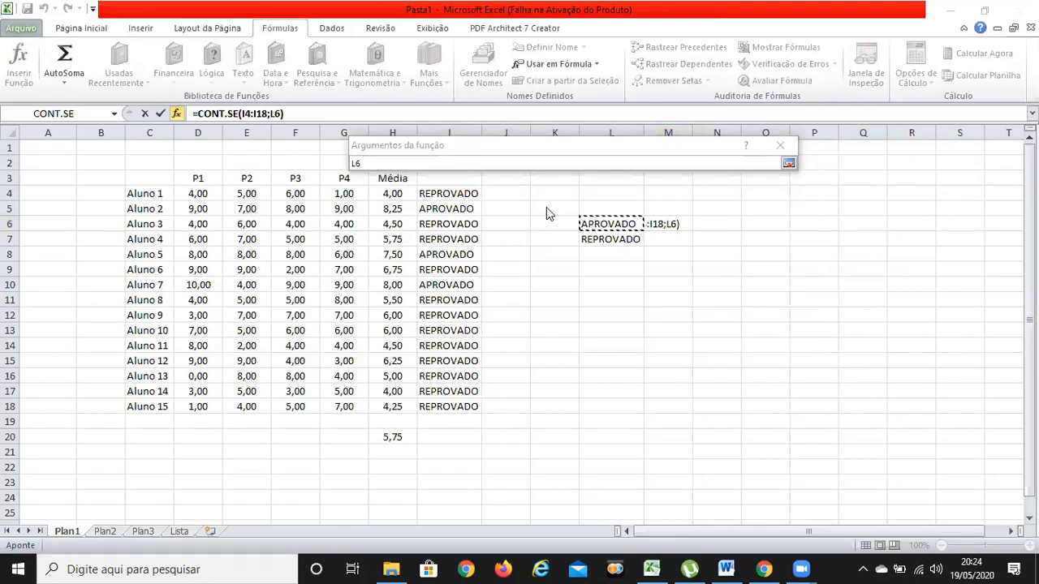
{"action": "left_click", "coordinate": [788, 164]}
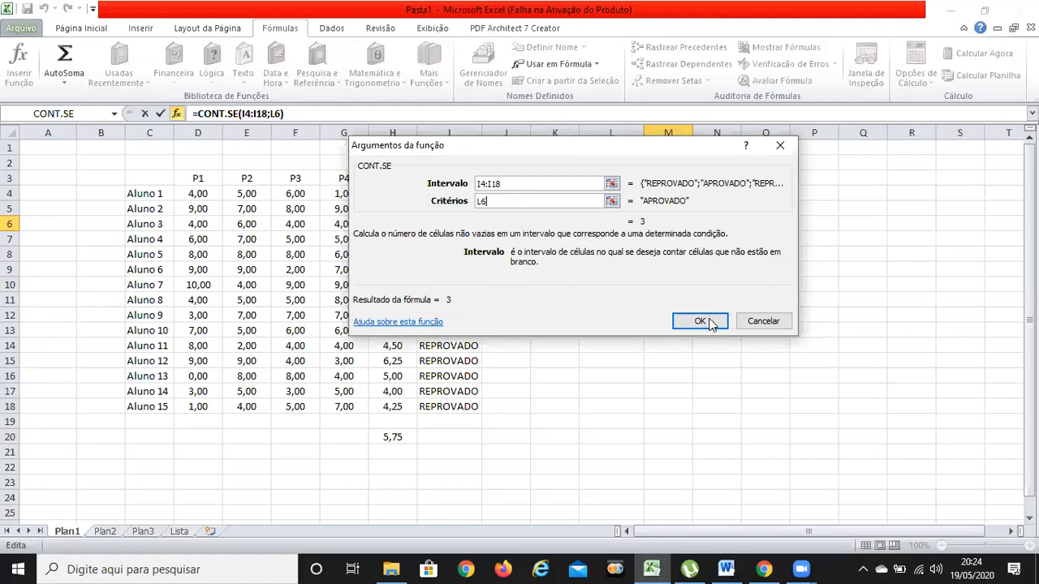
{"action": "key", "text": "Return"}
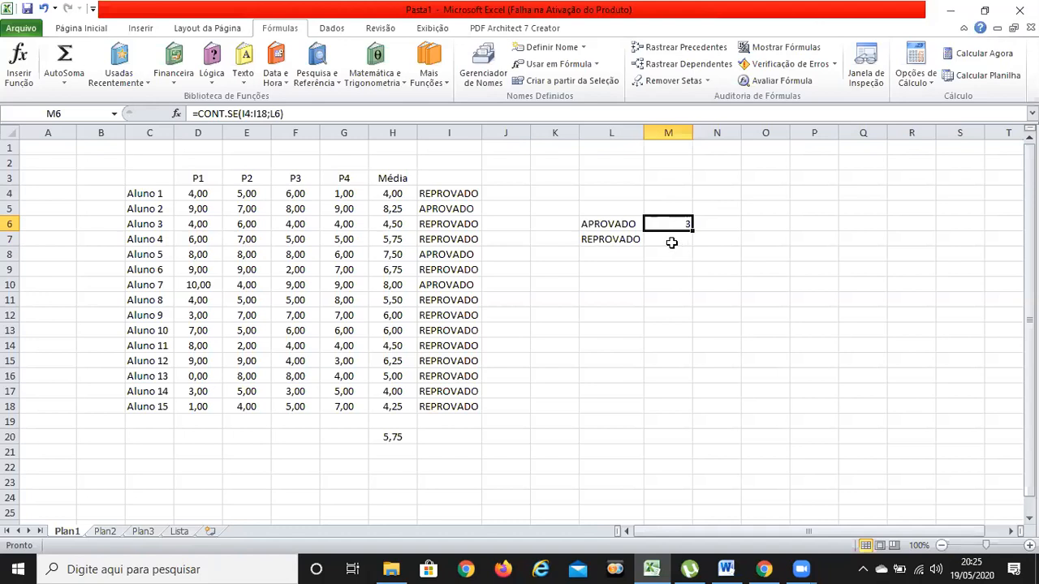
- Copy the CONT.SE formula from M6 to M7, beside the REPROVADO label
{"action": "key", "text": "ctrl+c"}
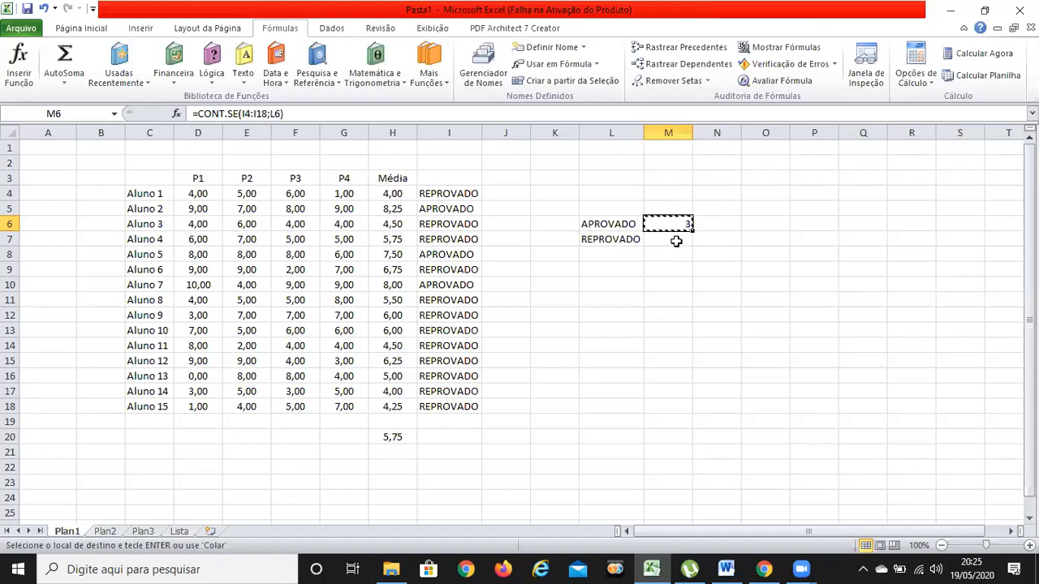
{"action": "left_click", "coordinate": [676, 241]}
{"action": "key", "text": "ctrl+v"}
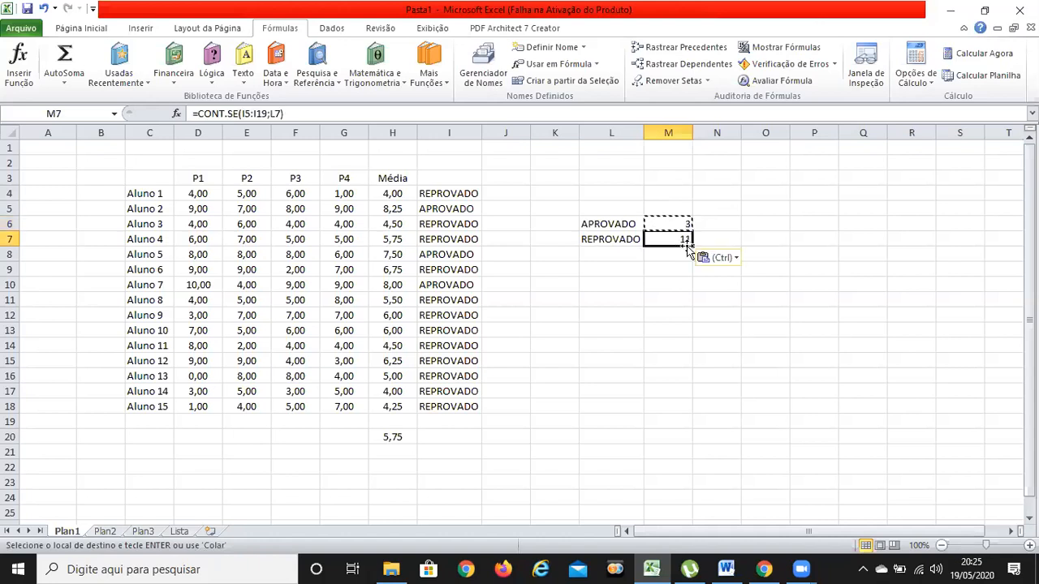
- Compare the cell ranges referenced by the CONT.SE formulas in M6 and M7
{"action": "key", "text": "Up"}
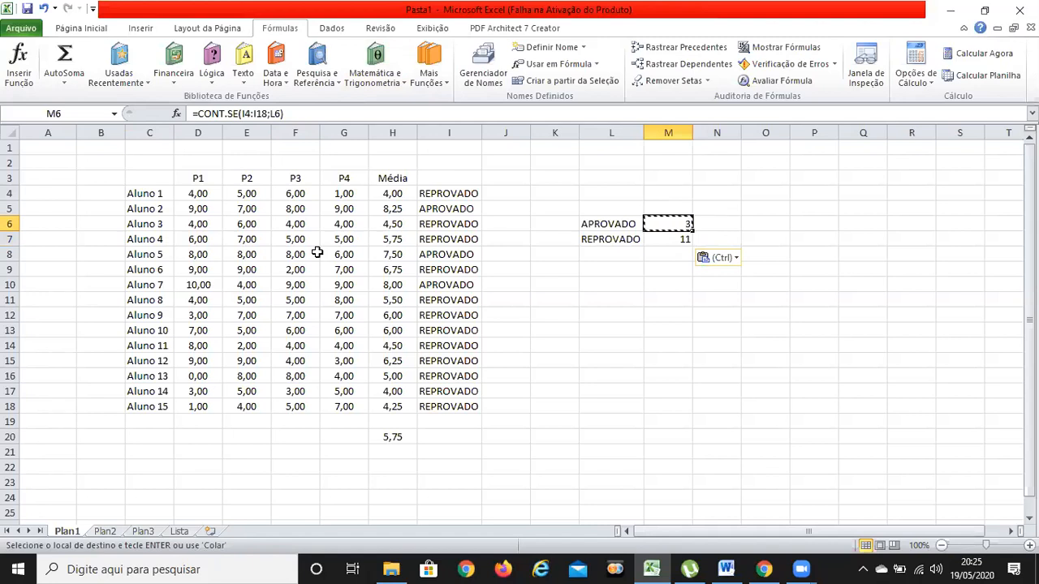
{"action": "key", "text": "Down"}
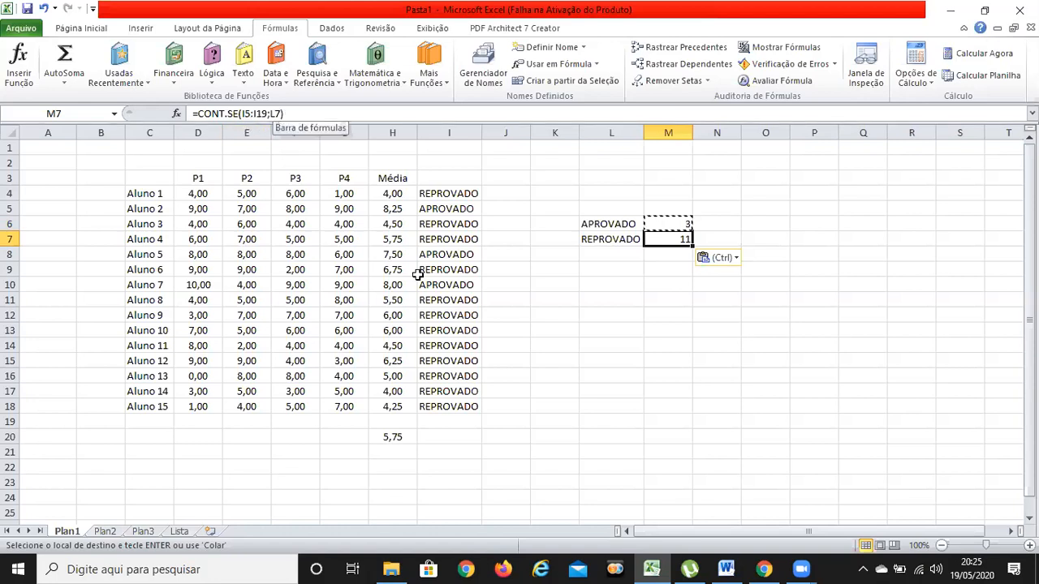
{"action": "left_click", "coordinate": [678, 244]}
{"action": "key", "text": "F2"}
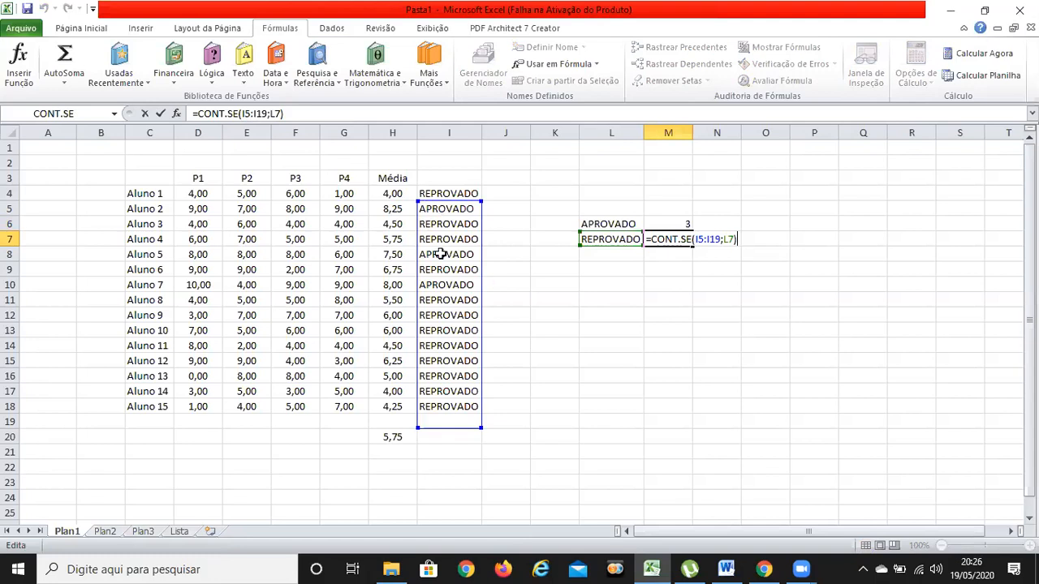
{"action": "left_click", "coordinate": [657, 287]}
- Inspect the interval and criterion references in the CONT.SE formula in M6
{"action": "left_click", "coordinate": [671, 223]}
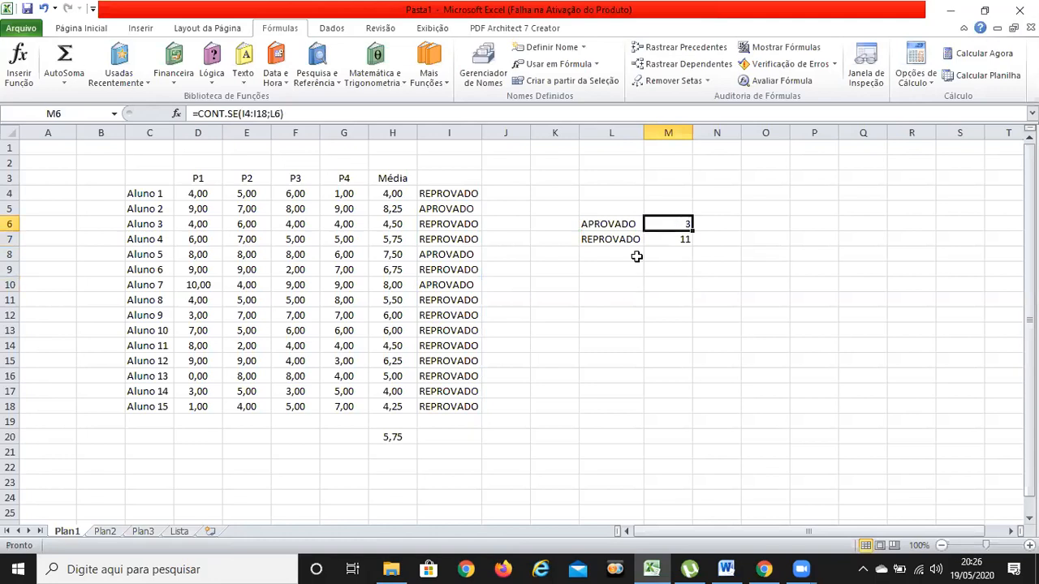
{"action": "left_click", "coordinate": [242, 114]}
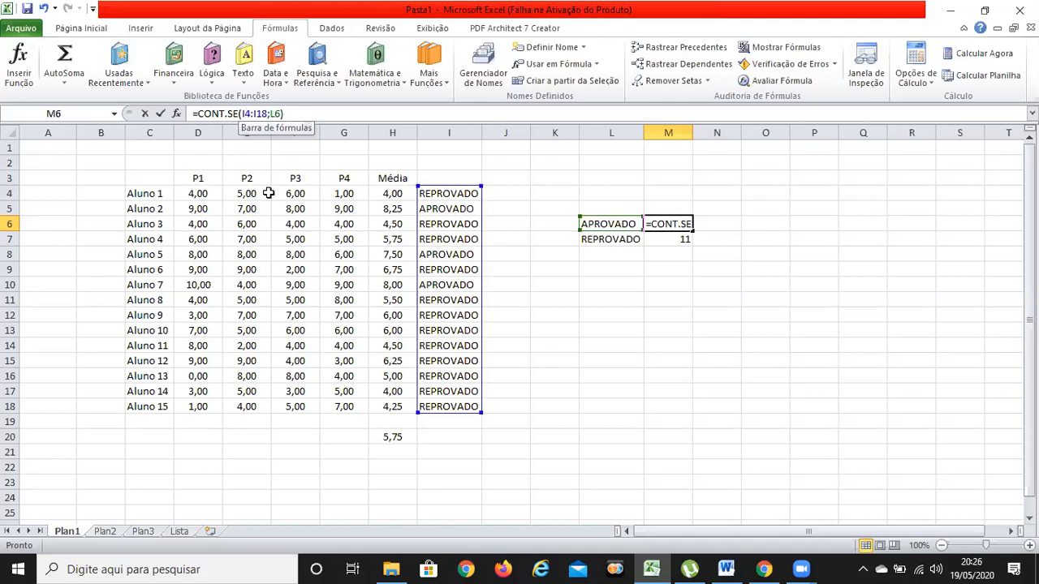
{"action": "key", "text": "Right"}
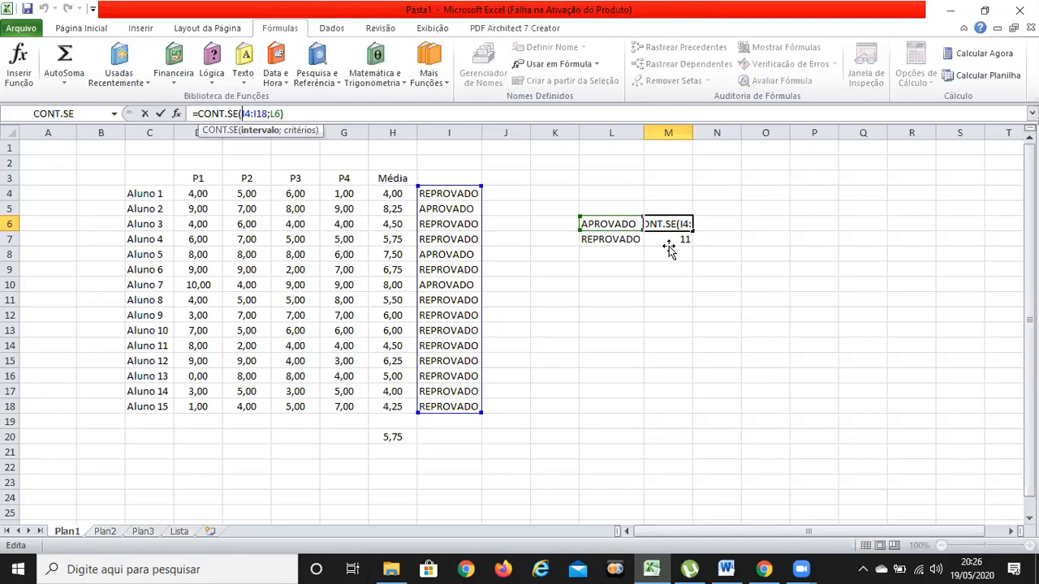
{"action": "key", "text": "Return"}
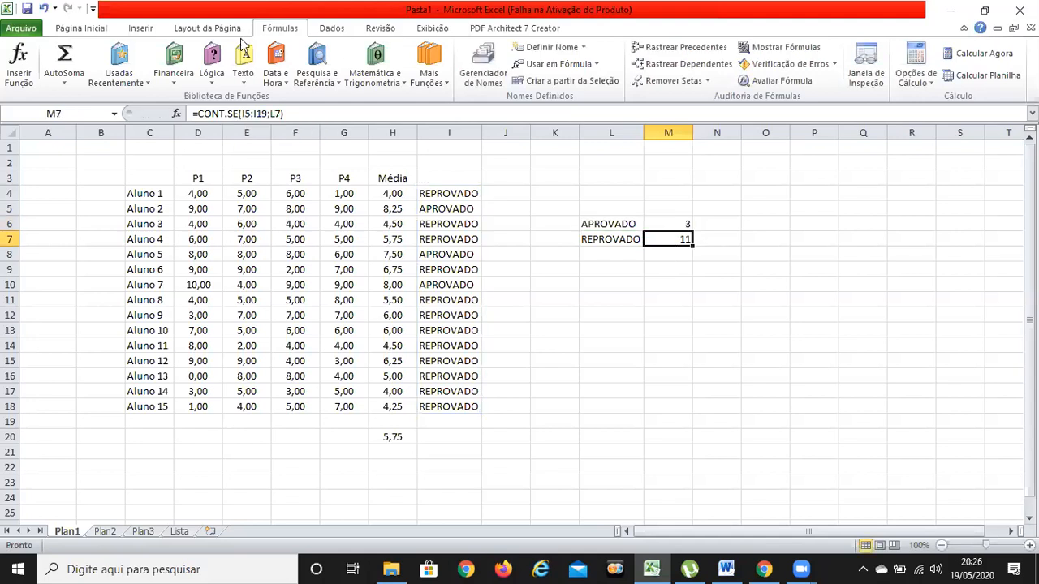
- Clear M7 and insert a new CONT.SE function there with I4:I18 as its Intervalo argument
{"action": "key", "text": "Delete"}
{"action": "left_click", "coordinate": [62, 81]}
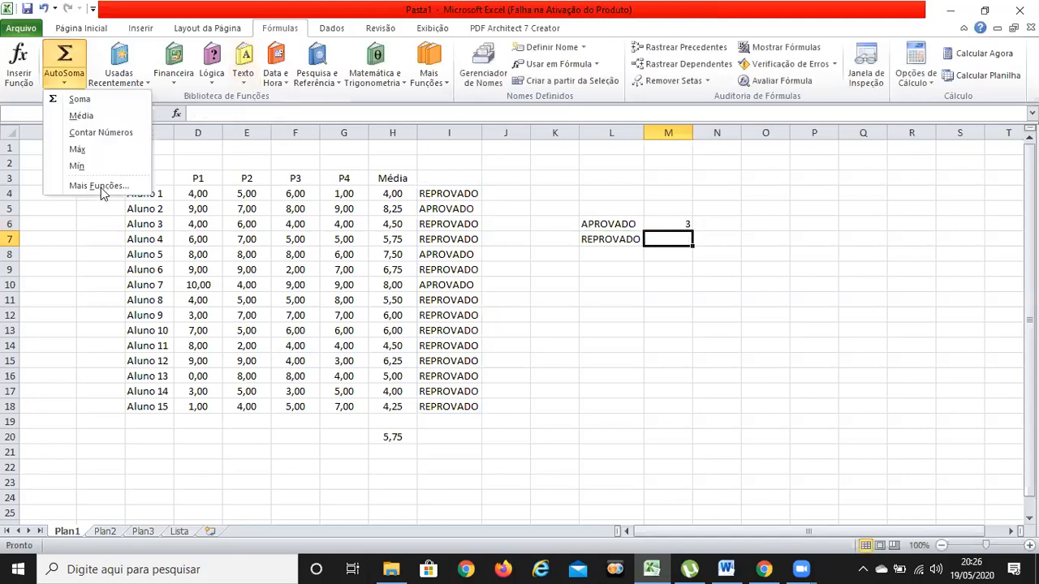
{"action": "left_click", "coordinate": [99, 186]}
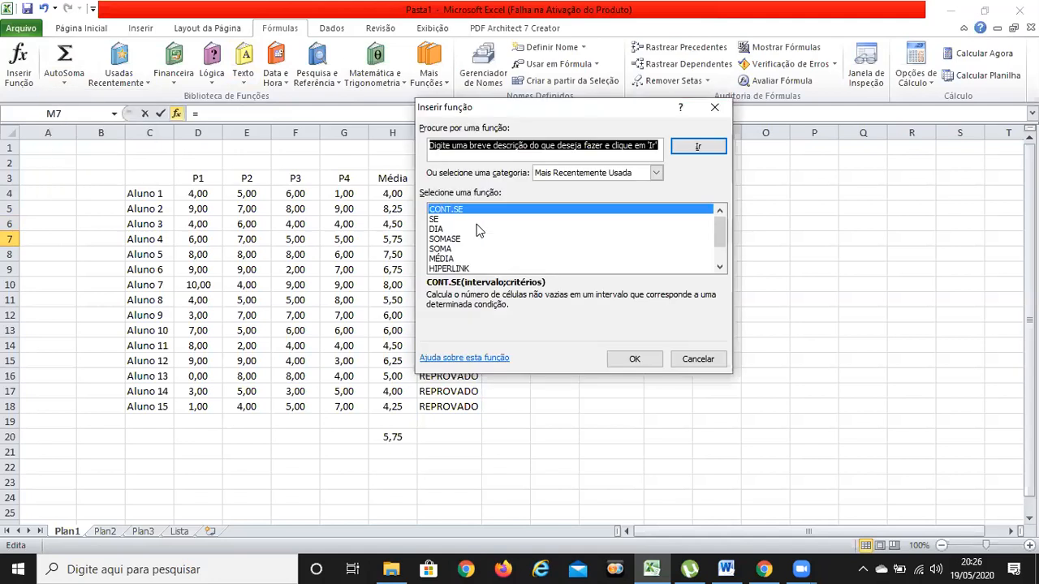
{"action": "left_click", "coordinate": [635, 359]}
{"action": "left_click_drag", "start_coordinate": [464, 195], "coordinate": [463, 406]}
{"action": "left_click", "coordinate": [790, 164]}
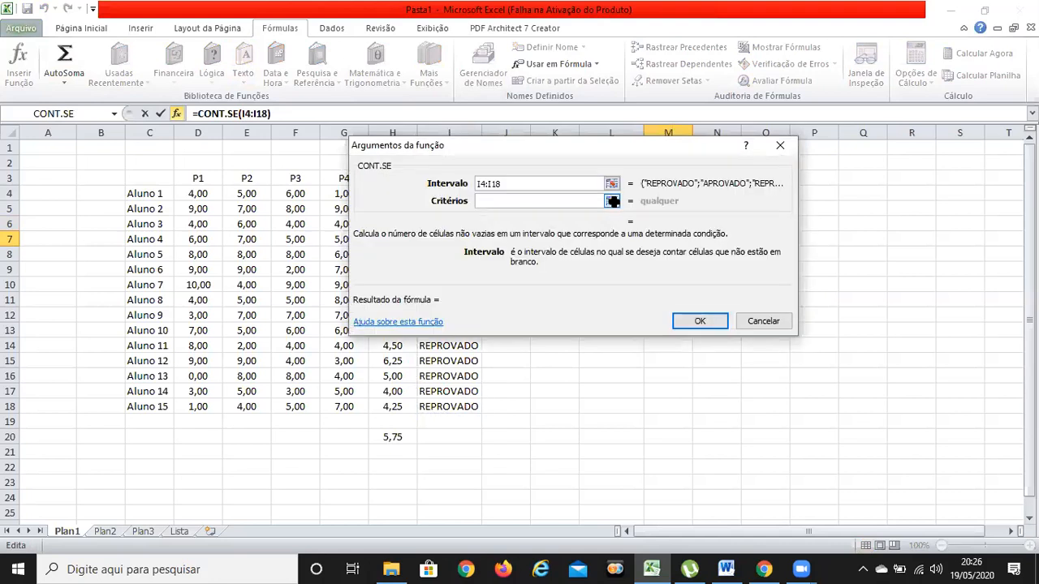
- Set the Critérios argument to the REPROVADO label in L7 and complete the formula in M7
{"action": "left_click", "coordinate": [612, 201]}
{"action": "type", "text": "L7"}
{"action": "left_click", "coordinate": [788, 164]}
{"action": "left_click", "coordinate": [703, 323]}
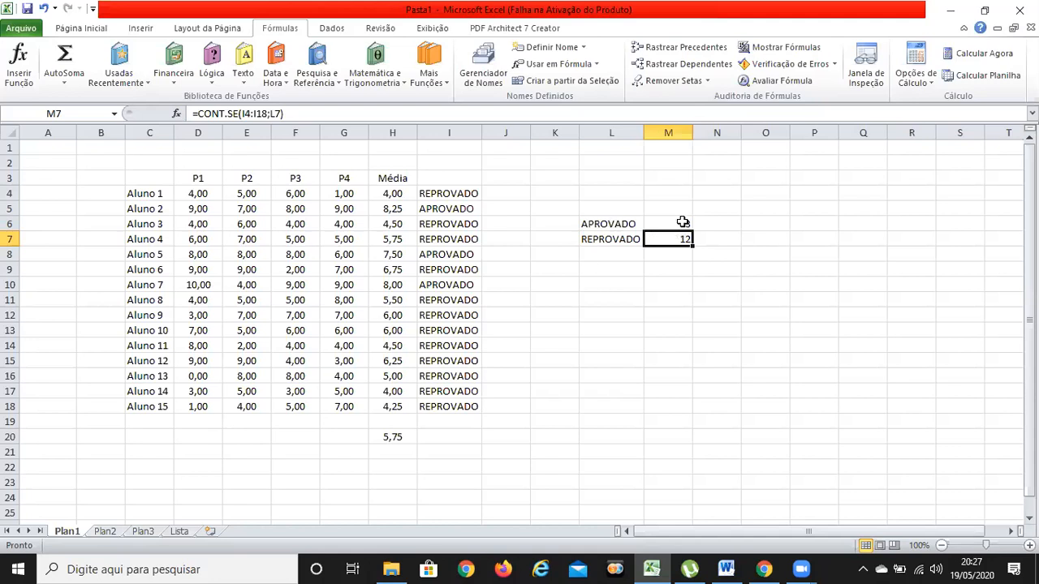
{"action": "key", "text": "Up"}
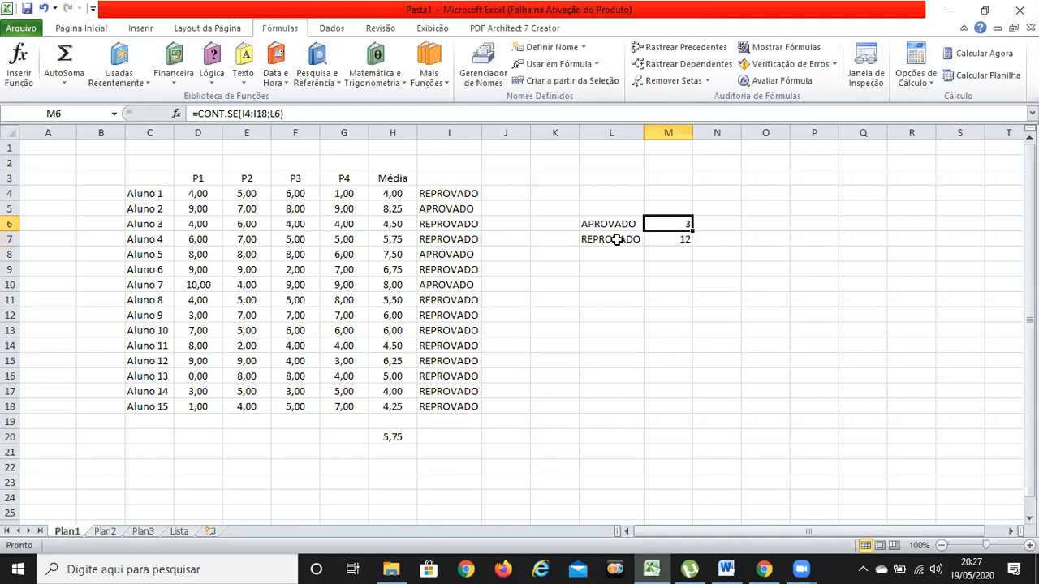
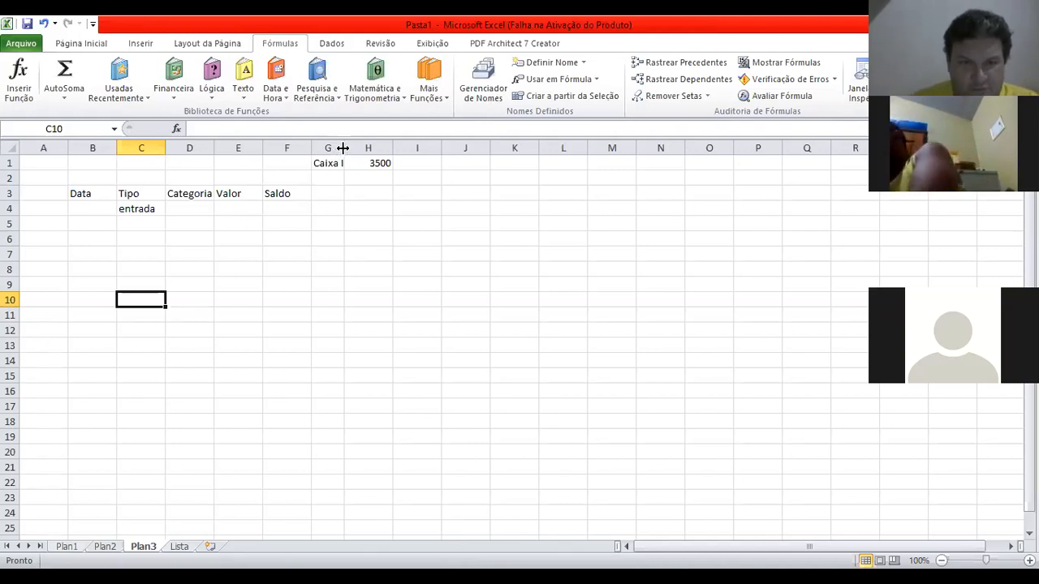
- Fit column G's width to the Caixa Inicial label and apply the Contábil currency format to its amount in H1
{"action": "double_click", "coordinate": [344, 148]}
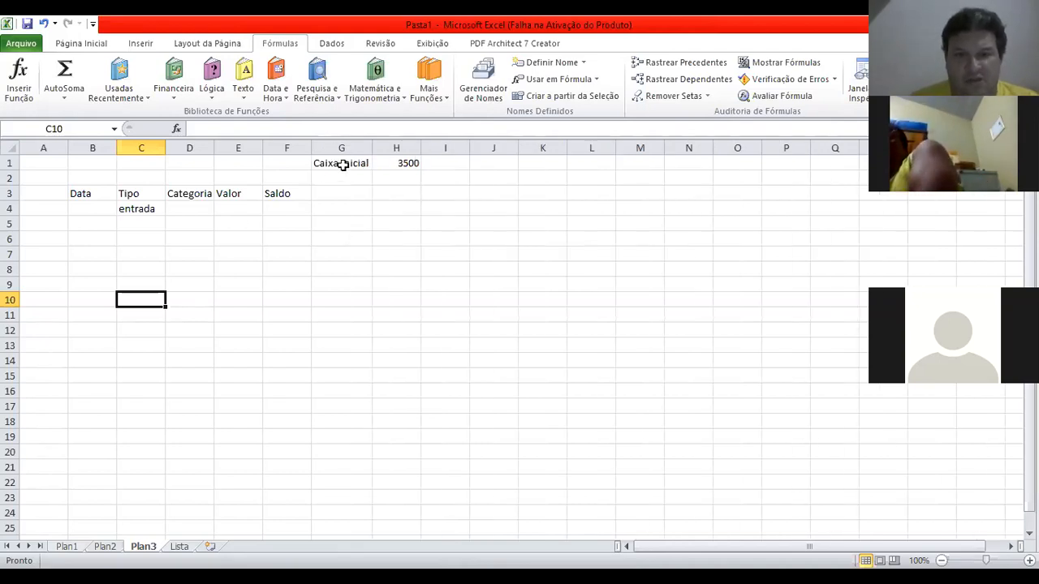
{"action": "left_click", "coordinate": [348, 171]}
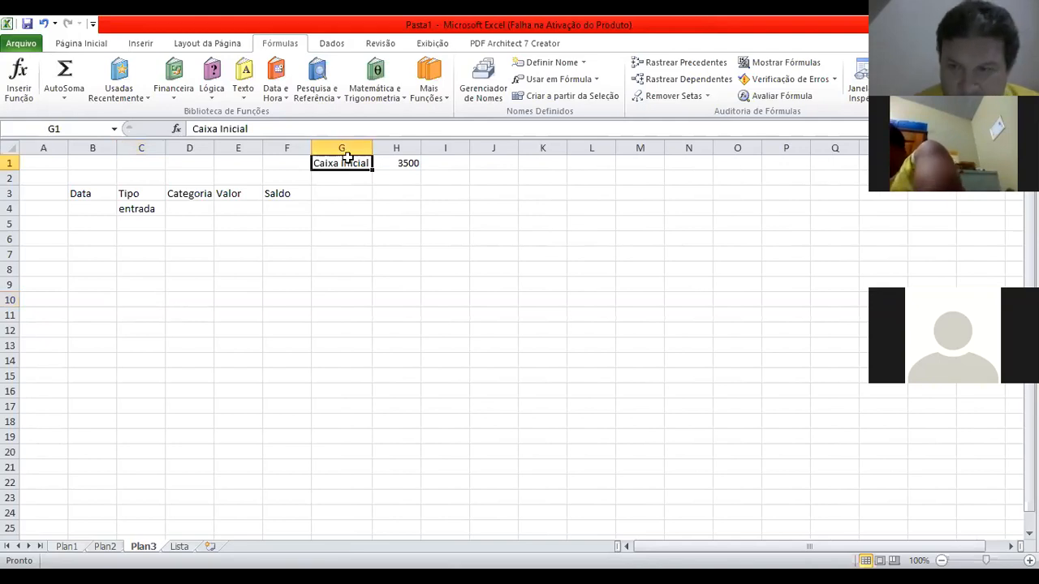
{"action": "left_click", "coordinate": [398, 165]}
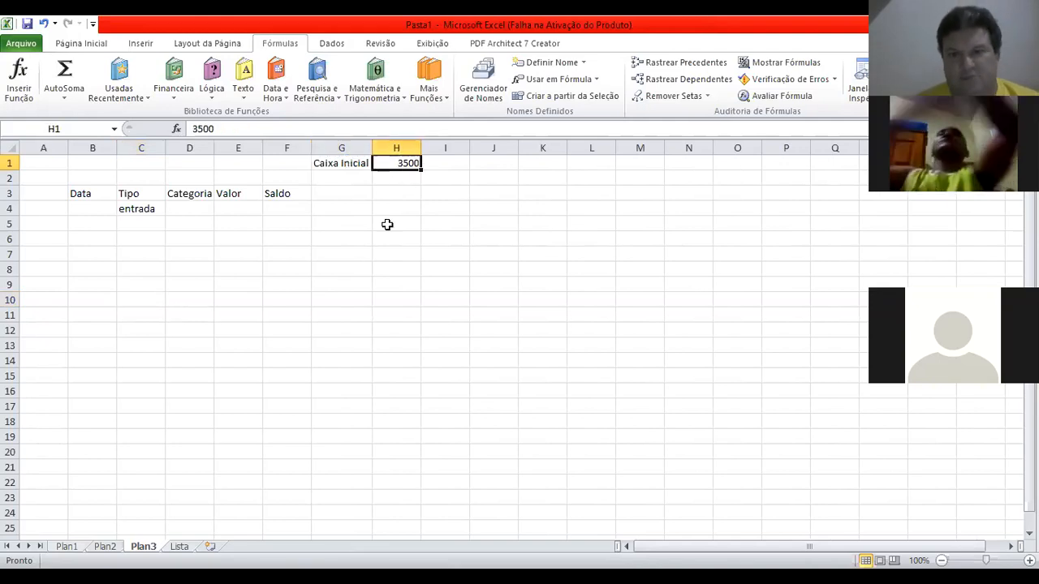
{"action": "left_click", "coordinate": [81, 44]}
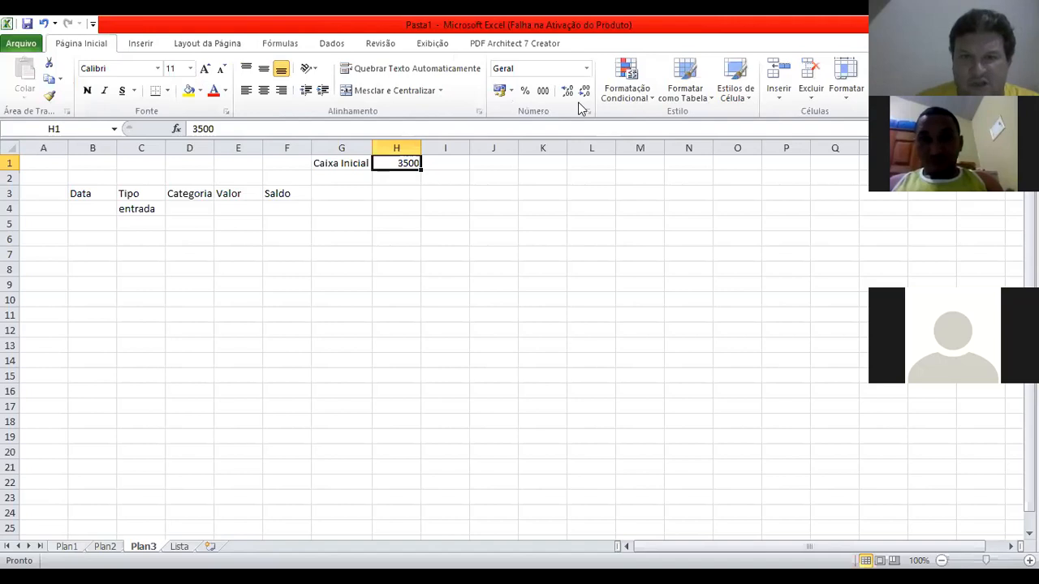
{"action": "left_click", "coordinate": [499, 90]}
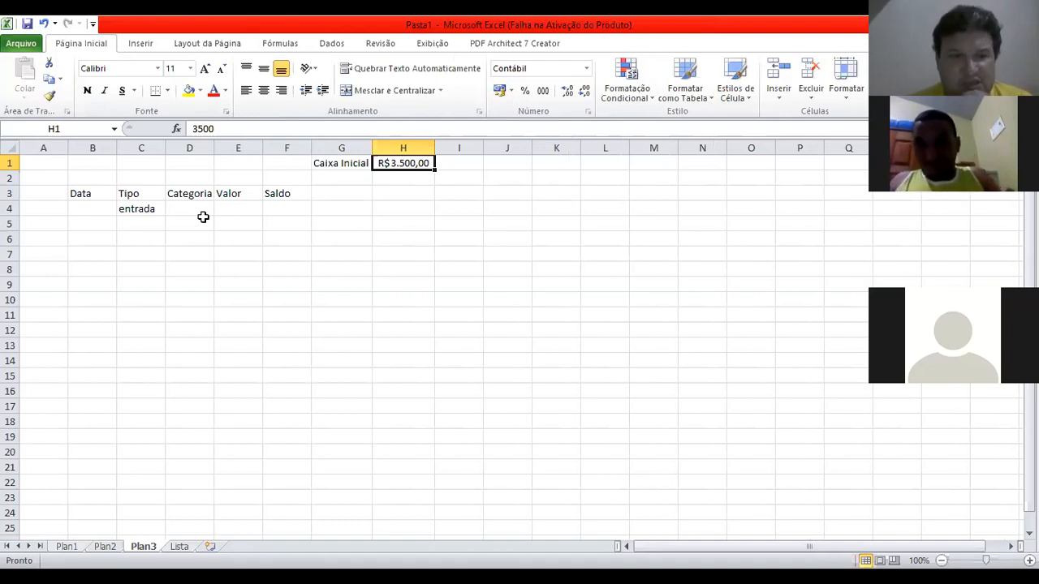
- Review the cash flow table's headings in row 3, from Data to Saldo, and the cells below Tipo
{"action": "left_click", "coordinate": [90, 194]}
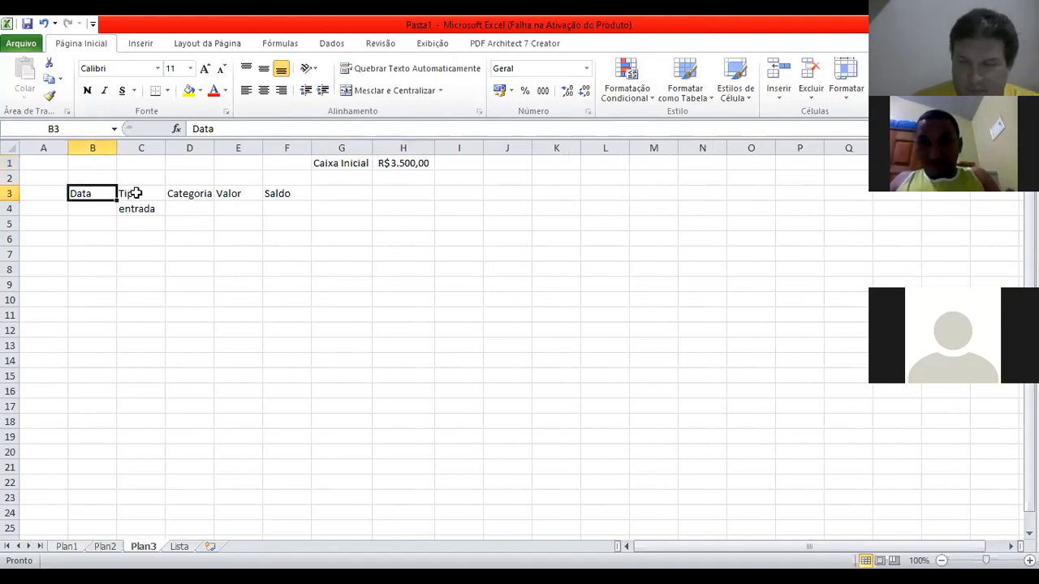
{"action": "key", "text": "Right"}
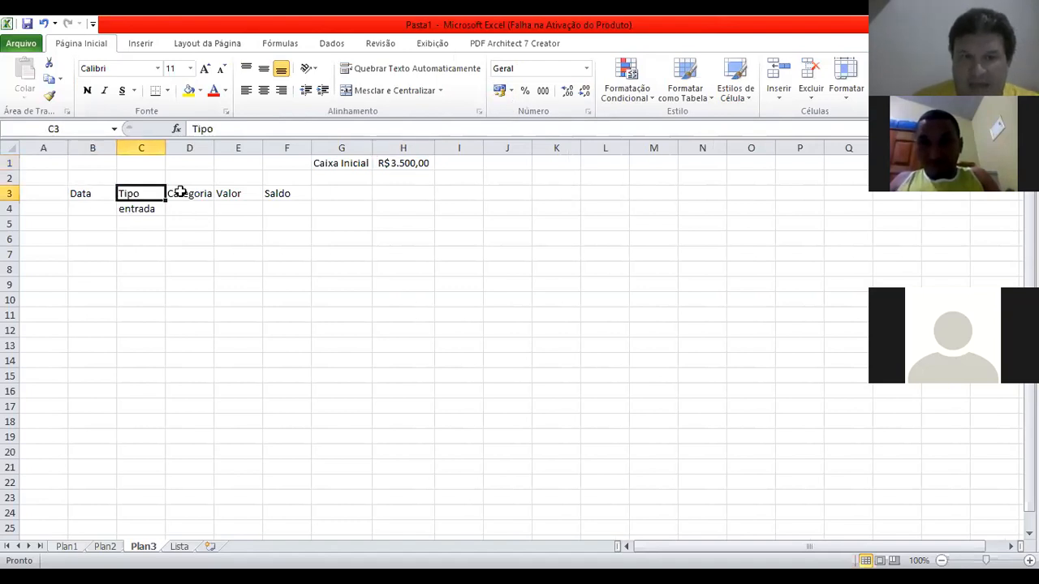
{"action": "left_click", "coordinate": [191, 192]}
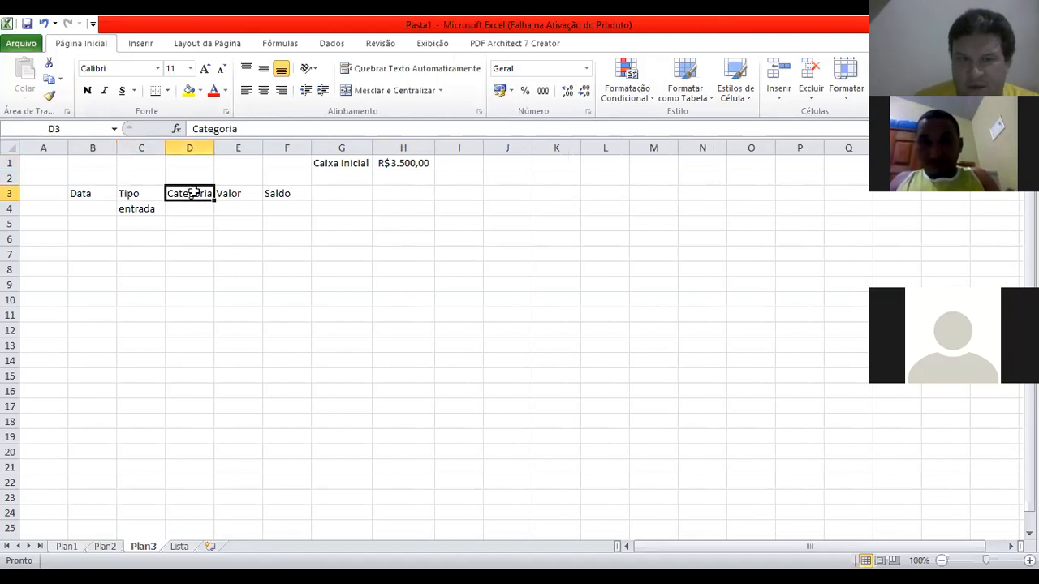
{"action": "key", "text": "Right"}
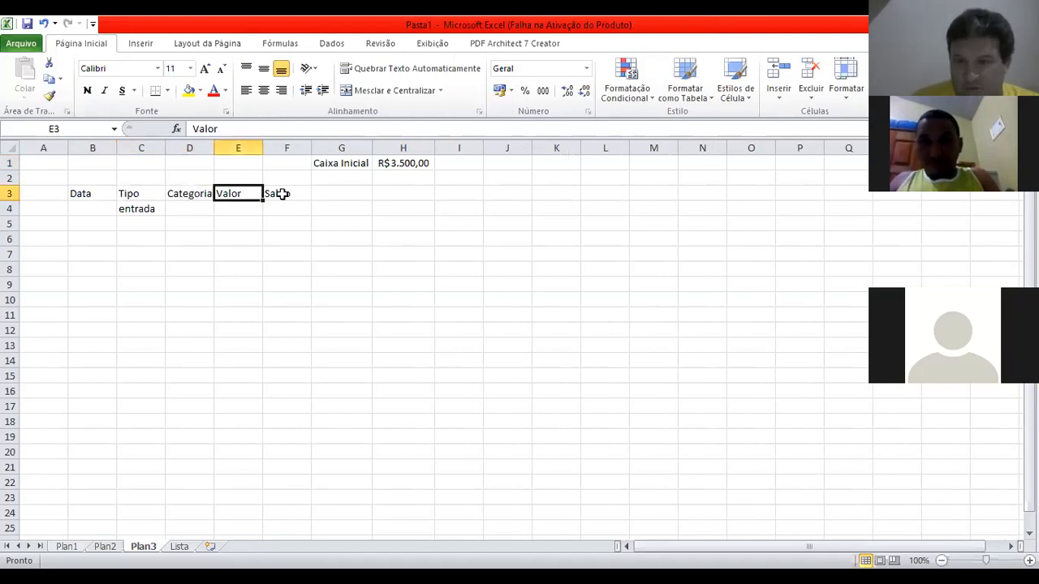
{"action": "left_click", "coordinate": [281, 193]}
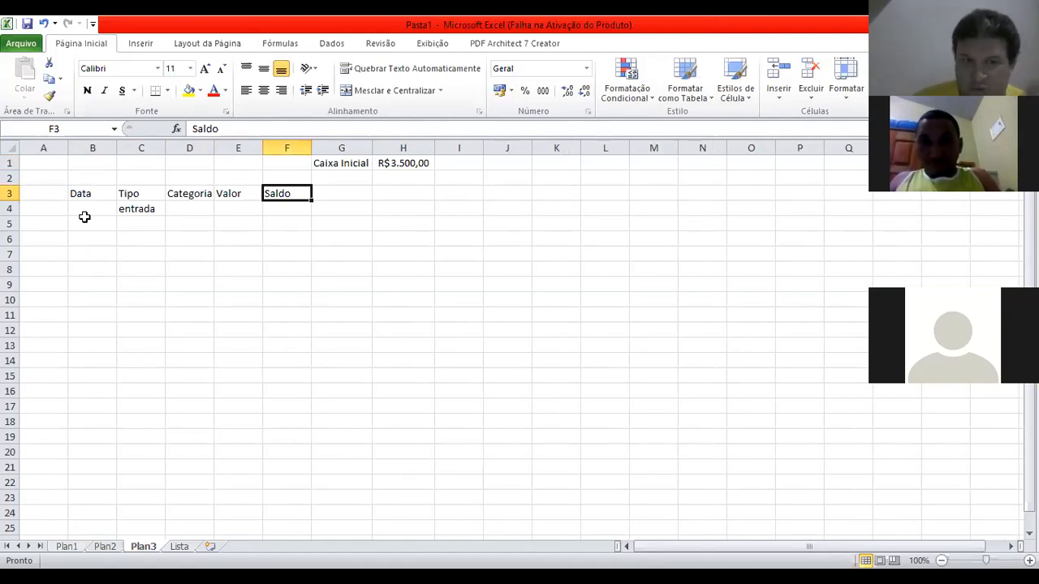
{"action": "left_click", "coordinate": [136, 192]}
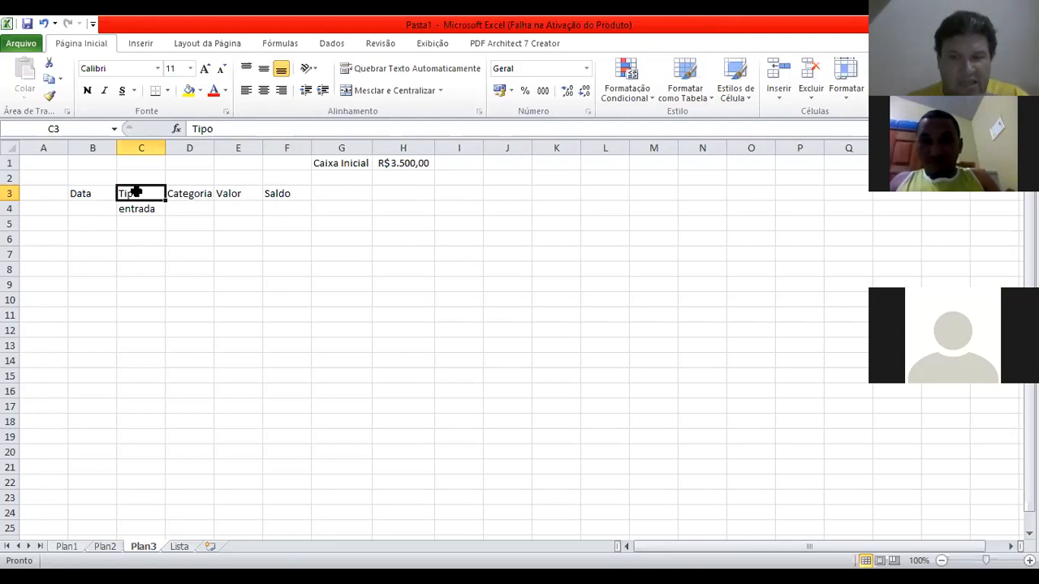
{"action": "left_click", "coordinate": [142, 234]}
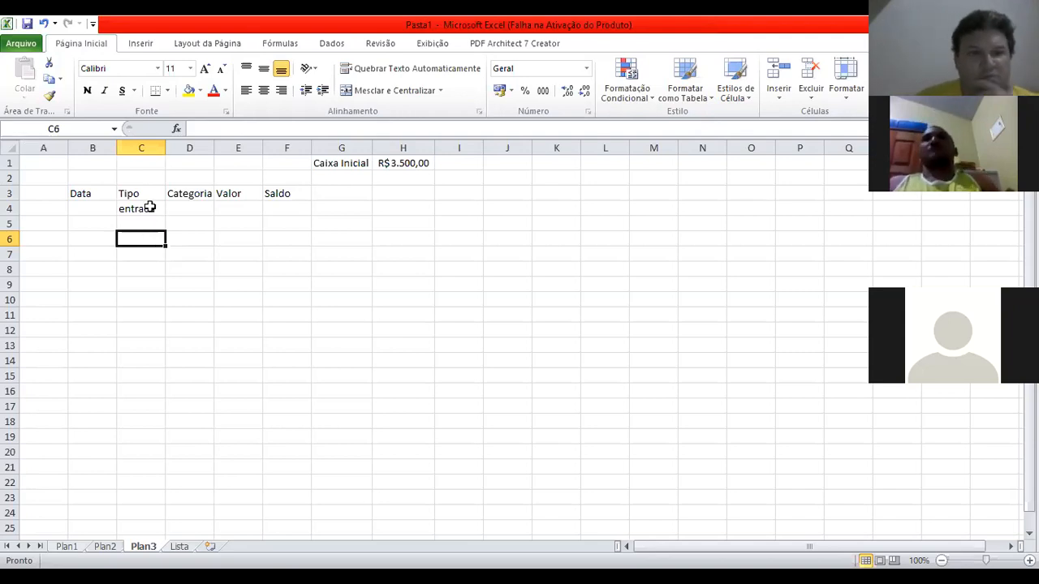
- Examine the Tipo options in cell C4's dropdown list, choosing entrada, and compare with the cell below
{"action": "left_click", "coordinate": [149, 208]}
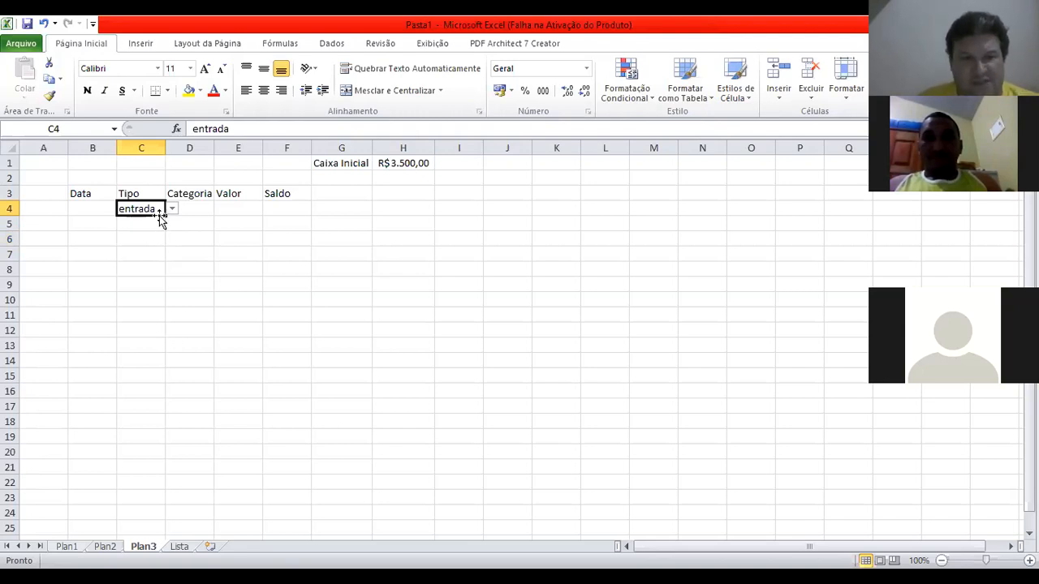
{"action": "left_click", "coordinate": [172, 209]}
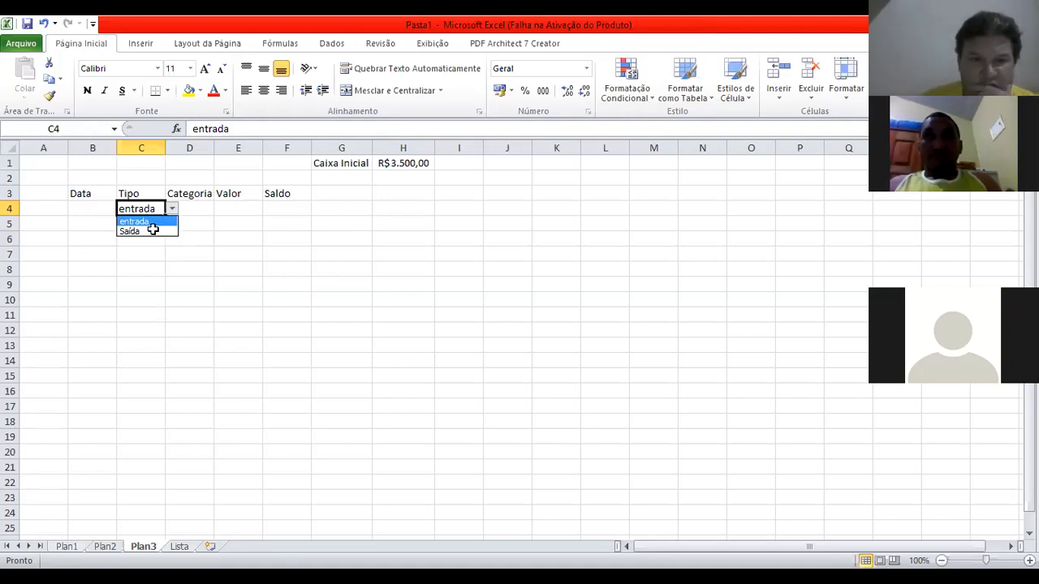
{"action": "left_click", "coordinate": [152, 225]}
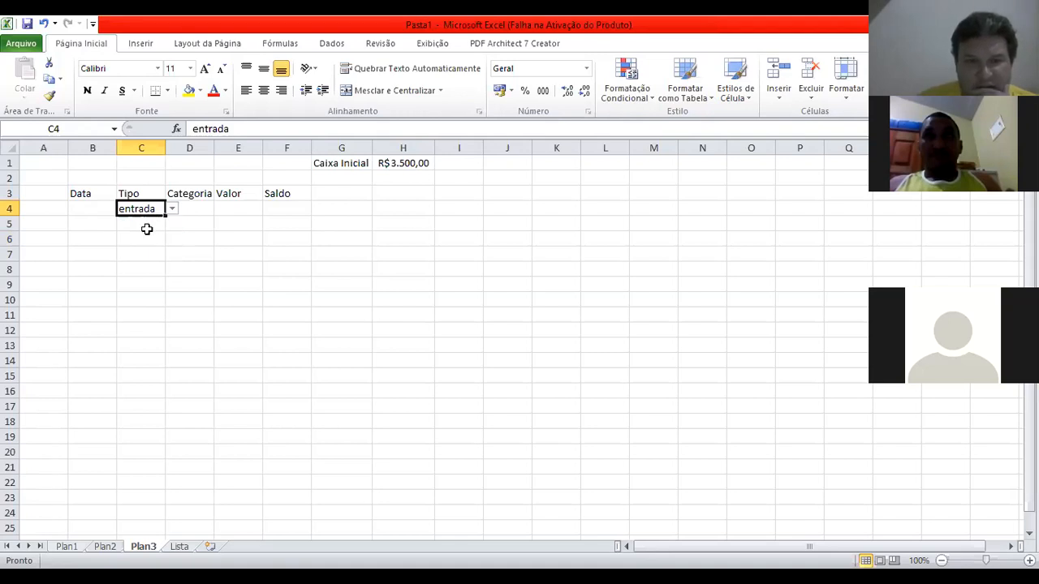
{"action": "left_click", "coordinate": [142, 227]}
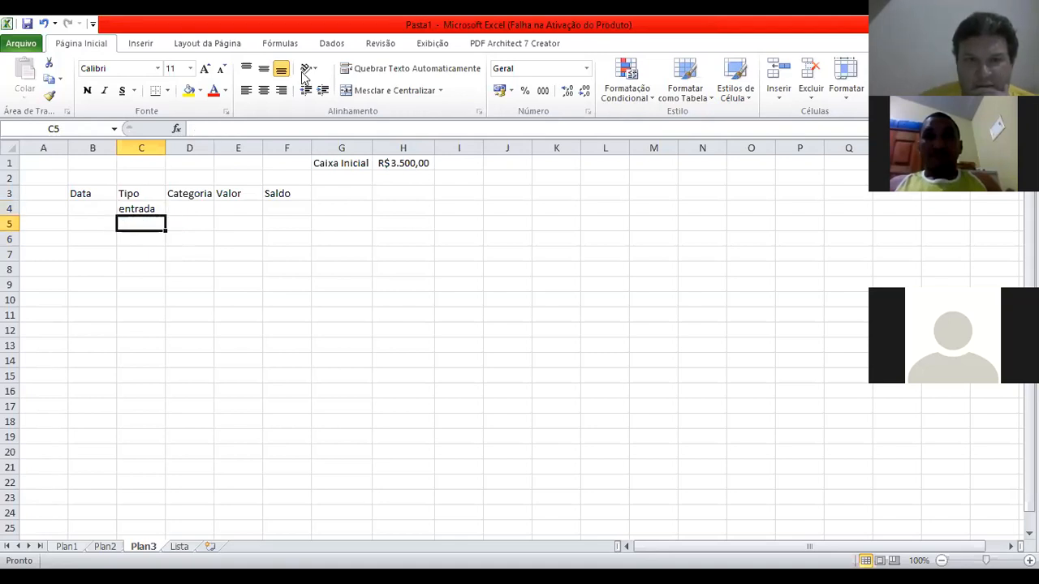
{"action": "left_click", "coordinate": [146, 209]}
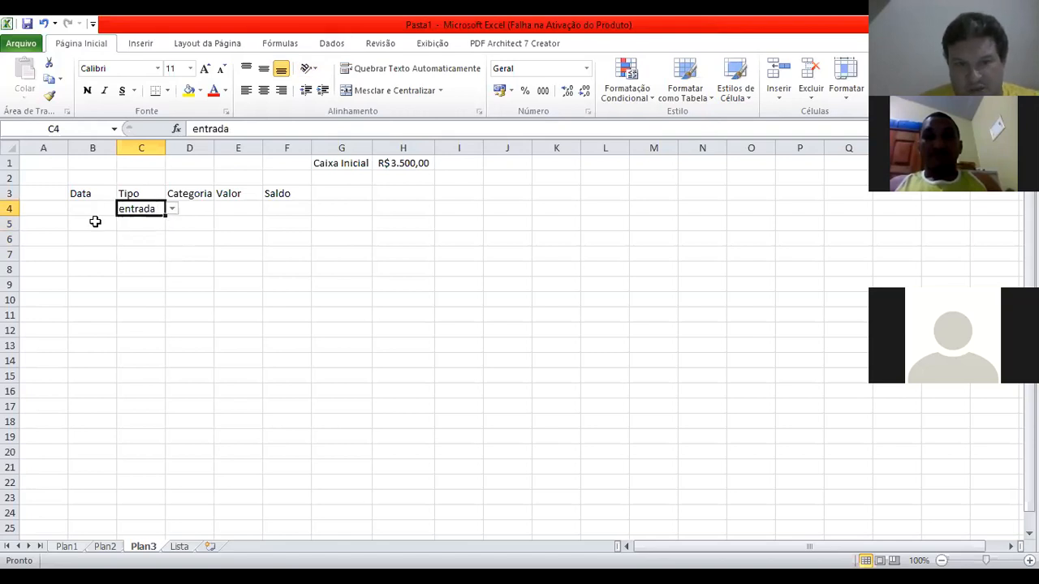
- Start a data validation rule for cell C5 under Tipo that allows a Lista
{"action": "left_click", "coordinate": [146, 227]}
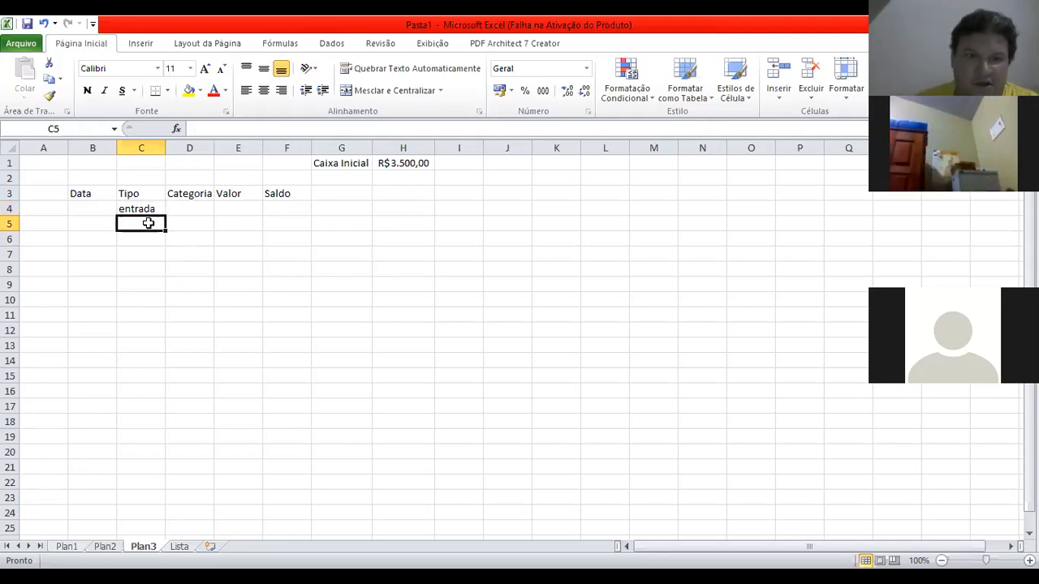
{"action": "left_click", "coordinate": [332, 44]}
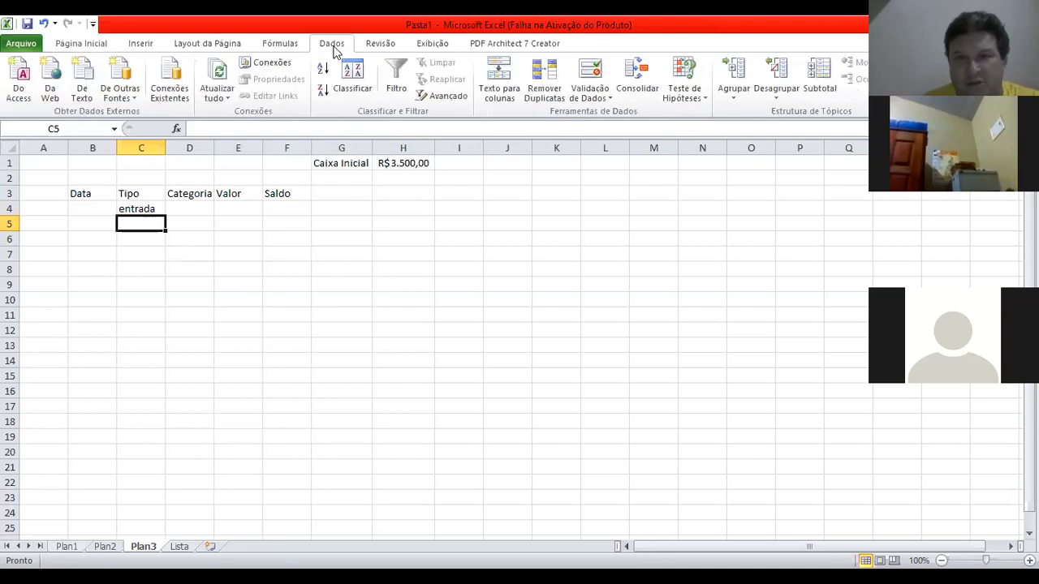
{"action": "left_click", "coordinate": [602, 99]}
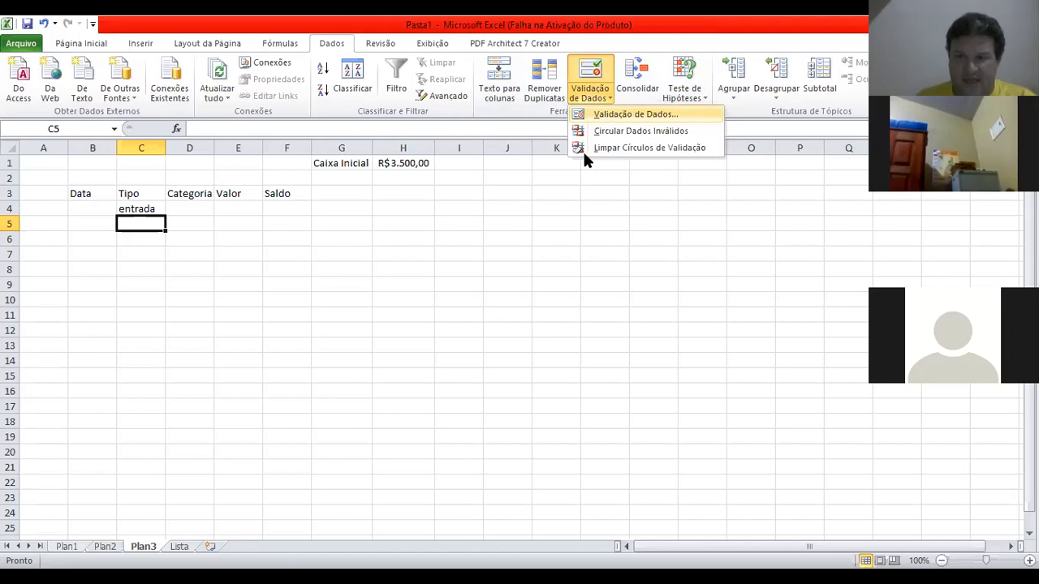
{"action": "key", "text": "Return"}
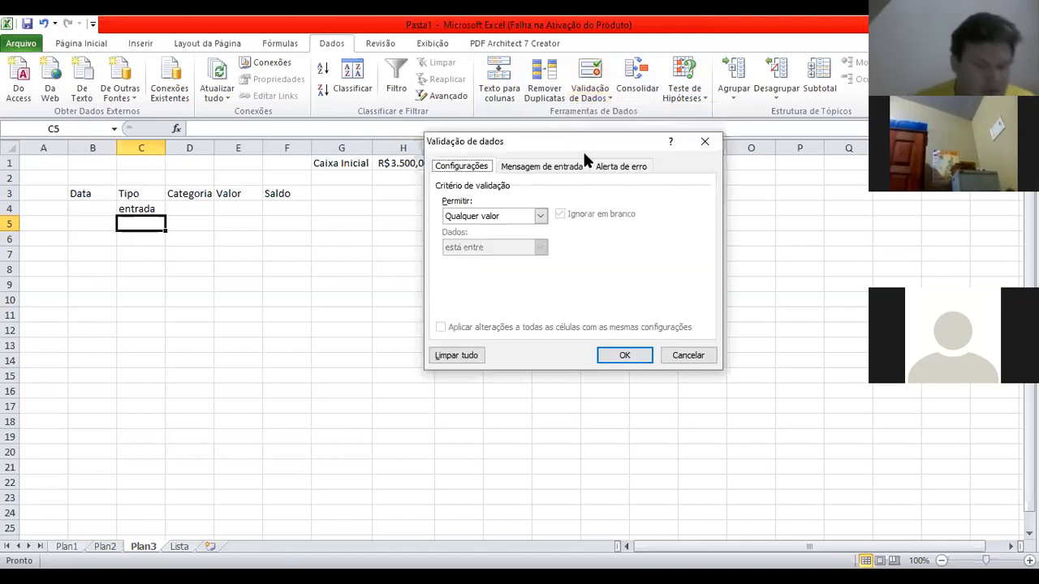
{"action": "left_click", "coordinate": [544, 221]}
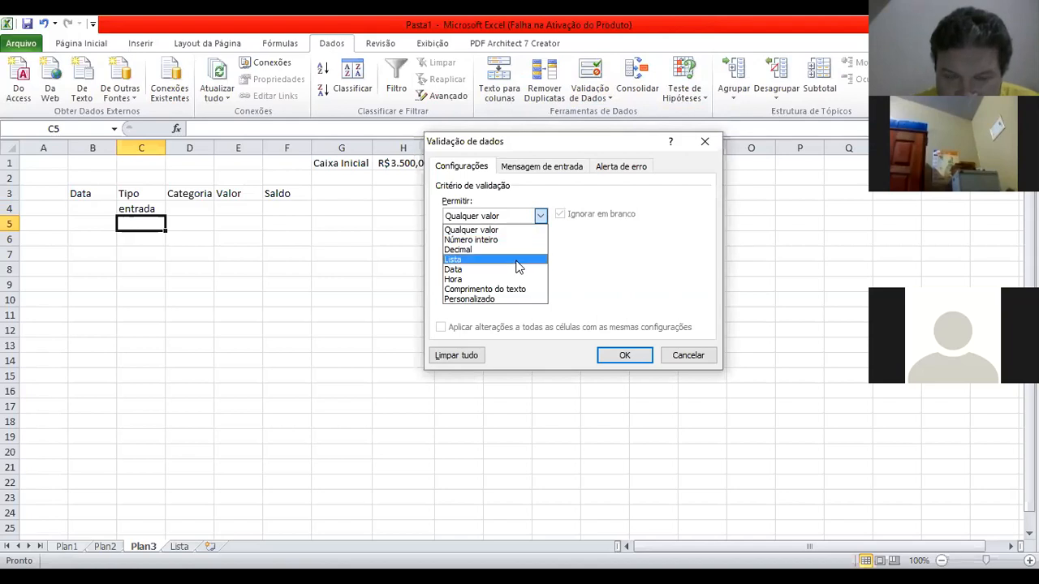
{"action": "left_click", "coordinate": [517, 260]}
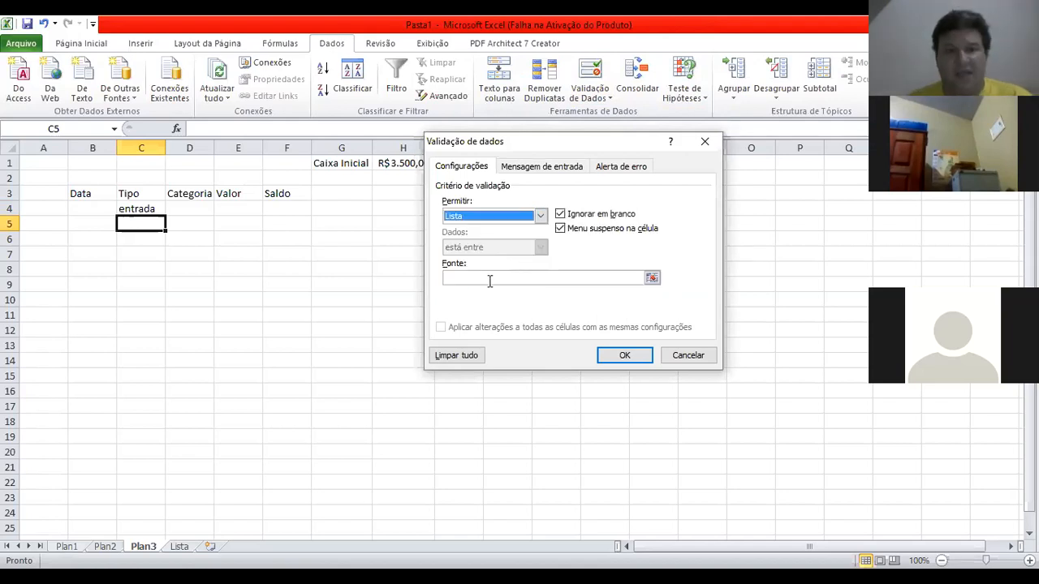
- Set the list source to entrada;Saída and apply the validation rule to cell C5
{"action": "left_click", "coordinate": [489, 278]}
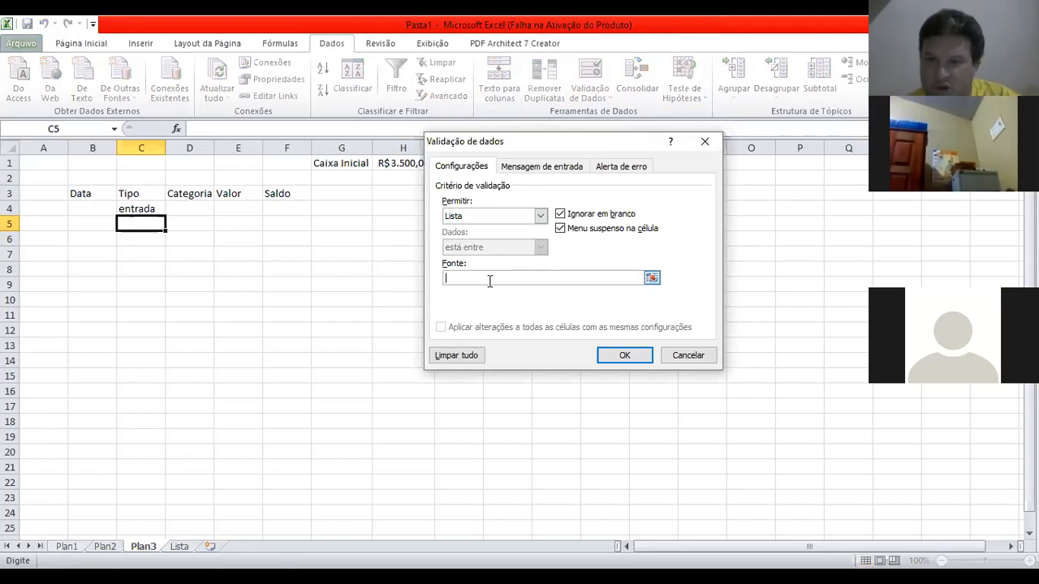
{"action": "type", "text": "ENTRADA"}
{"action": "key", "text": "BackSpace"}
{"action": "key", "text": "BackSpace"}
{"action": "key", "text": "BackSpace"}
{"action": "key", "text": "BackSpace"}
{"action": "key", "text": "BackSpace"}
{"action": "key", "text": "BackSpace"}
{"action": "key", "text": "BackSpace"}
{"action": "type", "text": "entrada"}
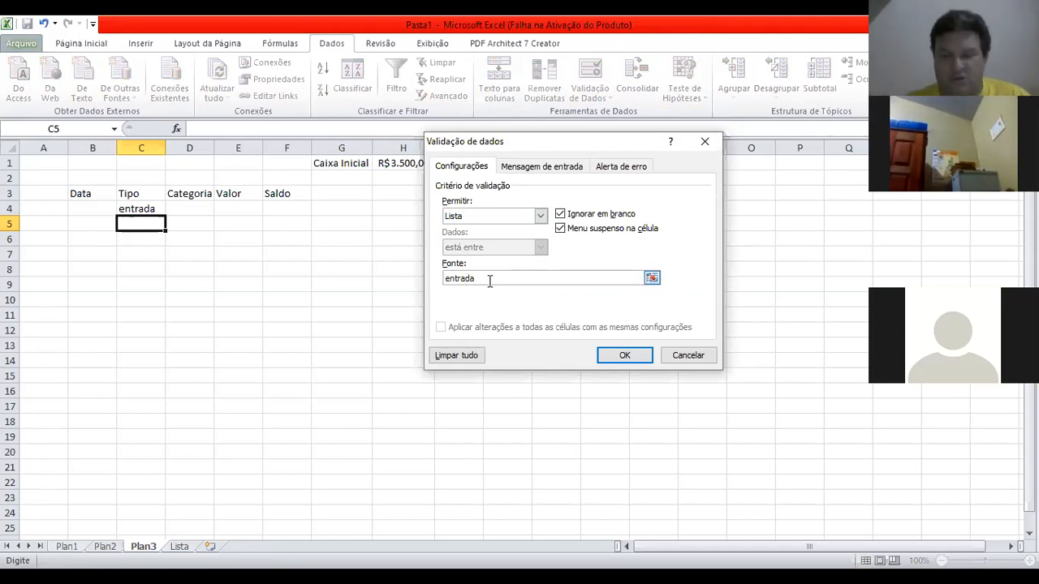
{"action": "type", "text": ";"}
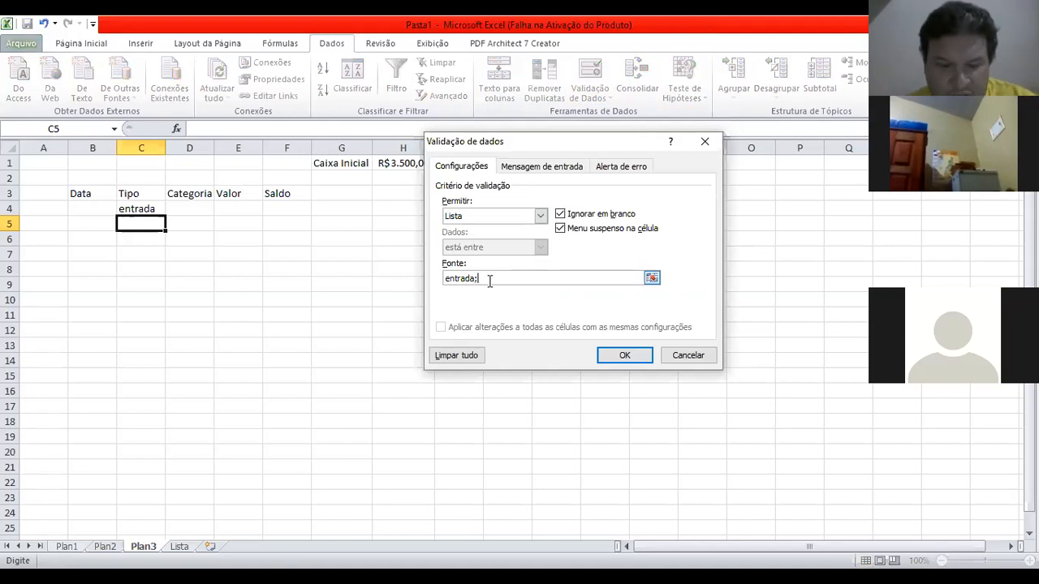
{"action": "type", "text": "Sal"}
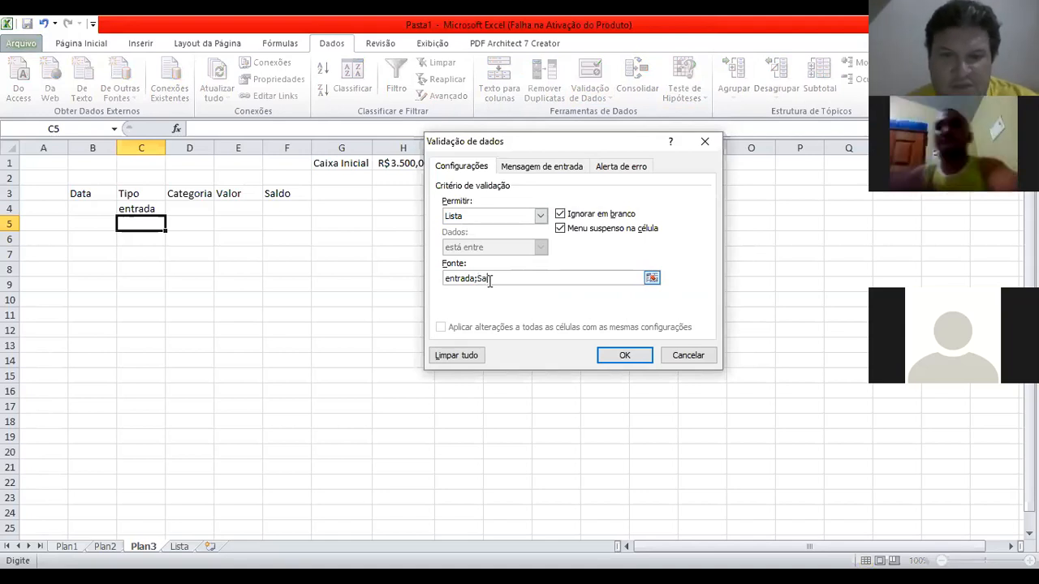
{"action": "type", "text": "da"}
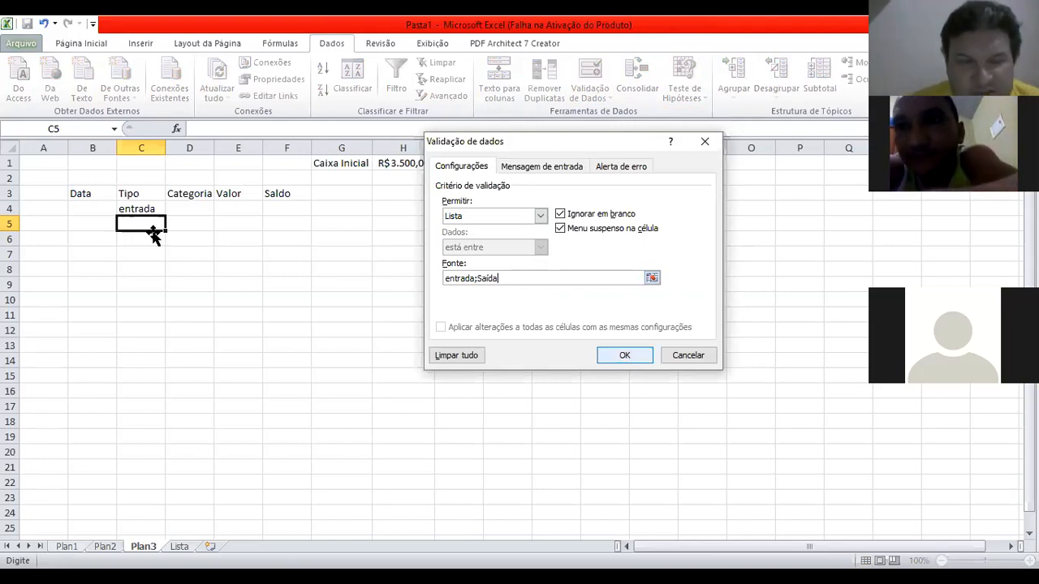
{"action": "key", "text": "Return"}
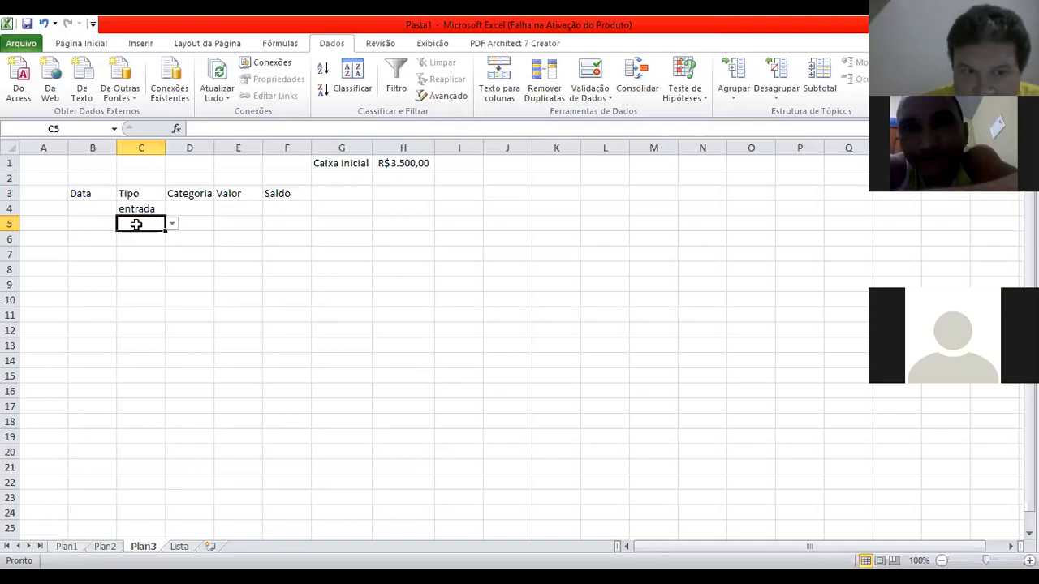
- Check the options in cell C5's dropdown list and copy its validation down through C20
{"action": "left_click", "coordinate": [171, 224]}
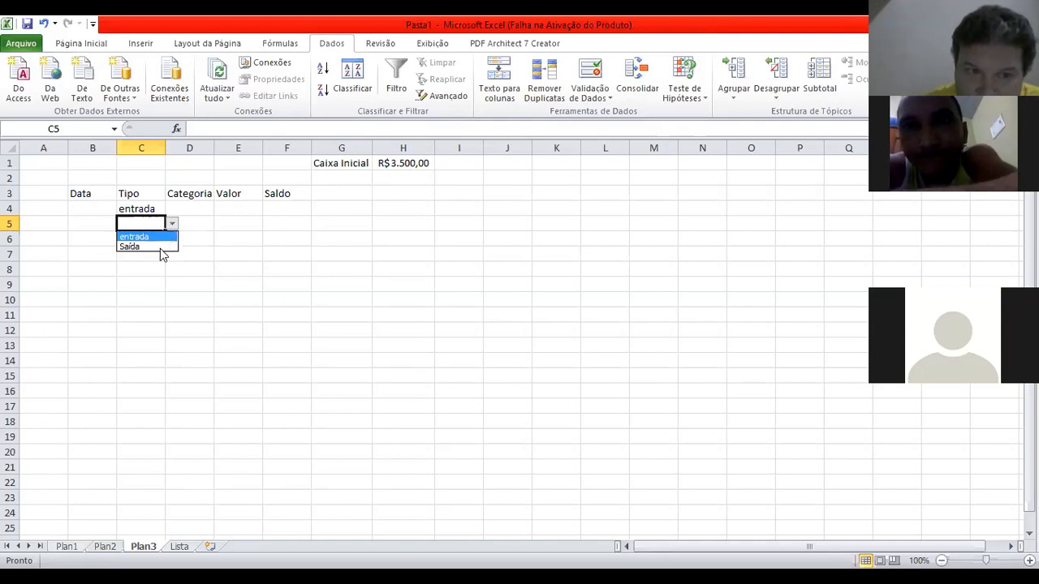
{"action": "left_click", "coordinate": [197, 291]}
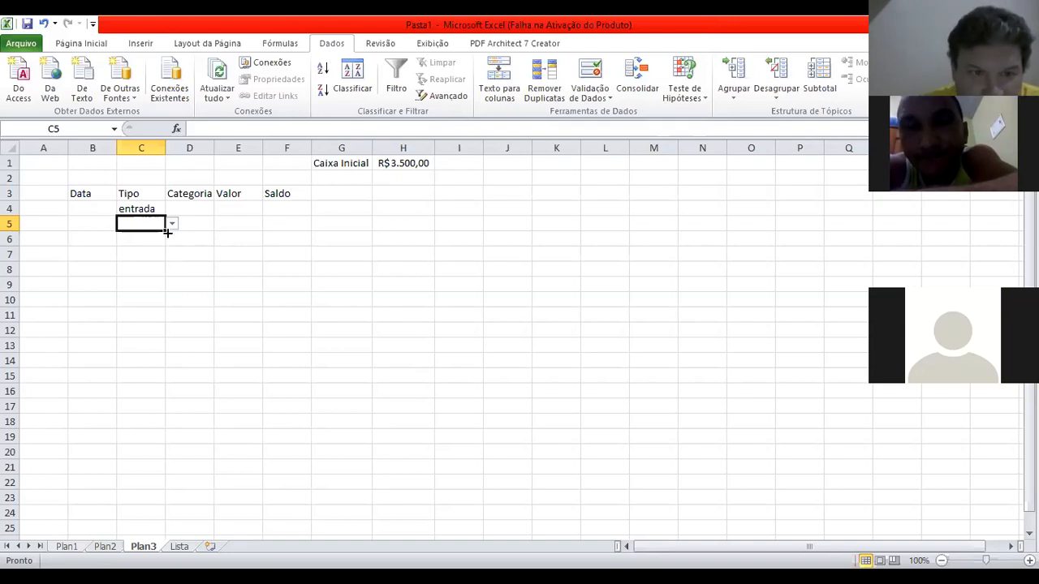
{"action": "left_click_drag", "start_coordinate": [167, 232], "coordinate": [166, 454]}
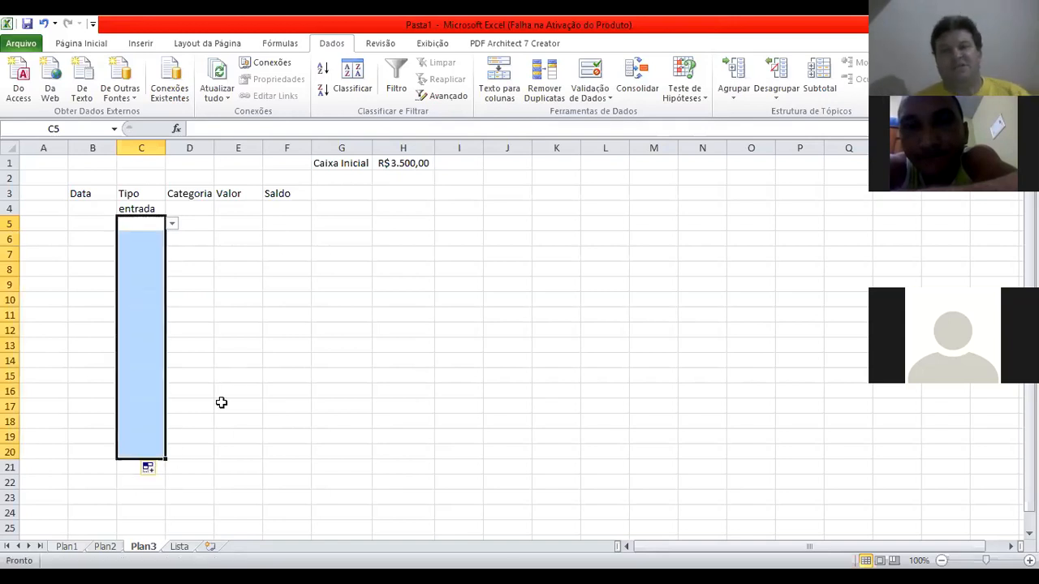
- Enter the date 01/05/2020 in B4 and fill the Data column down day by day to 31/05/2020
{"action": "left_click", "coordinate": [75, 211]}
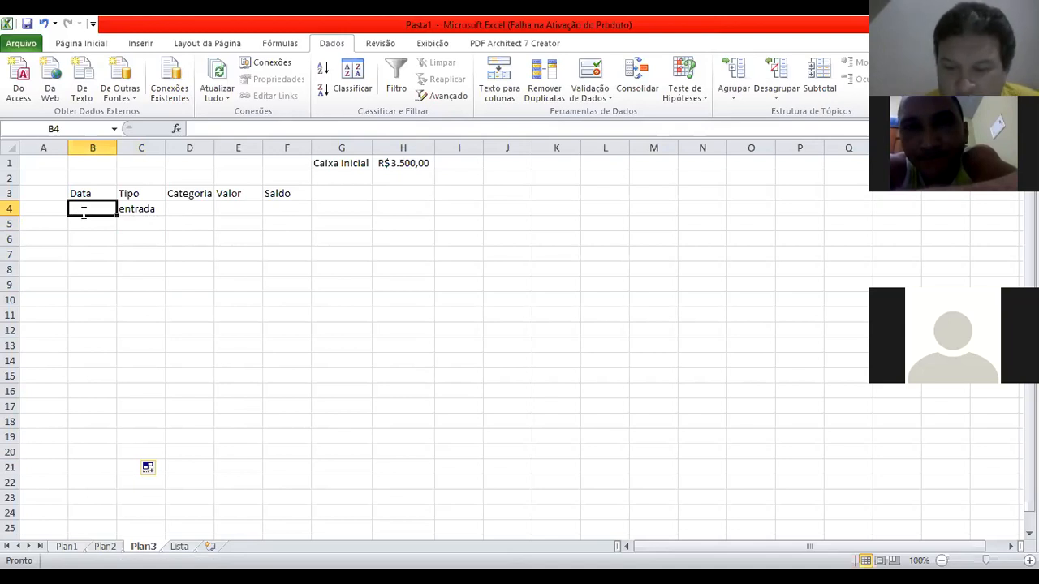
{"action": "type", "text": "01/05"}
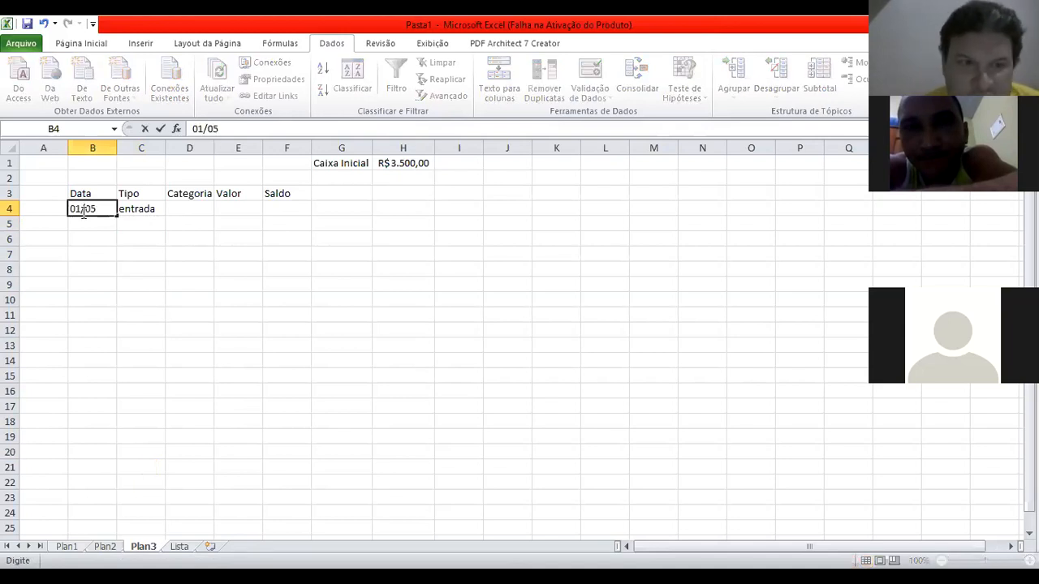
{"action": "type", "text": "/20202"}
{"action": "key", "text": "Tab"}
{"action": "type", "text": "entrada"}
{"action": "key", "text": "Return"}
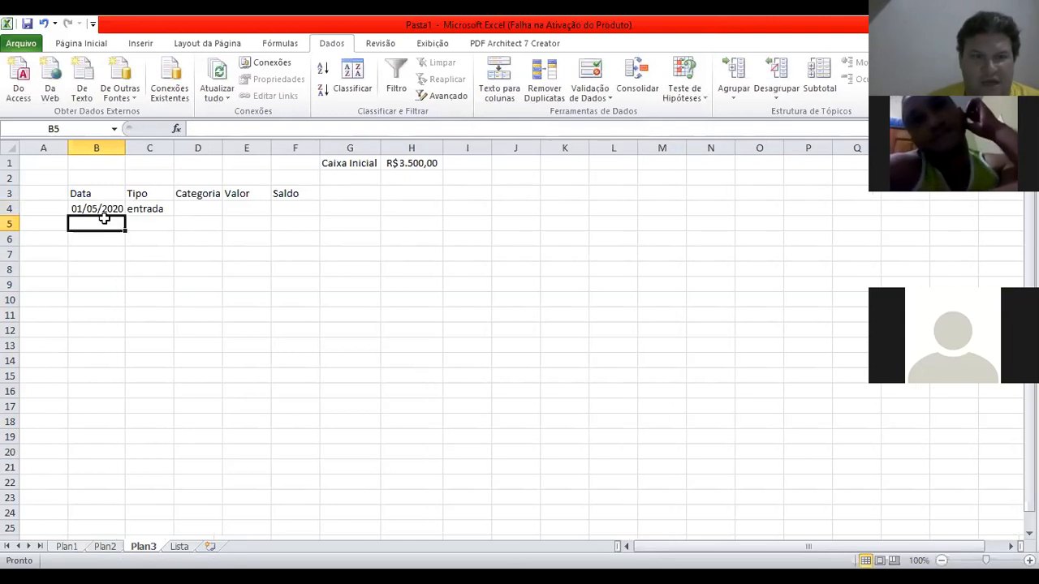
{"action": "left_click", "coordinate": [113, 211]}
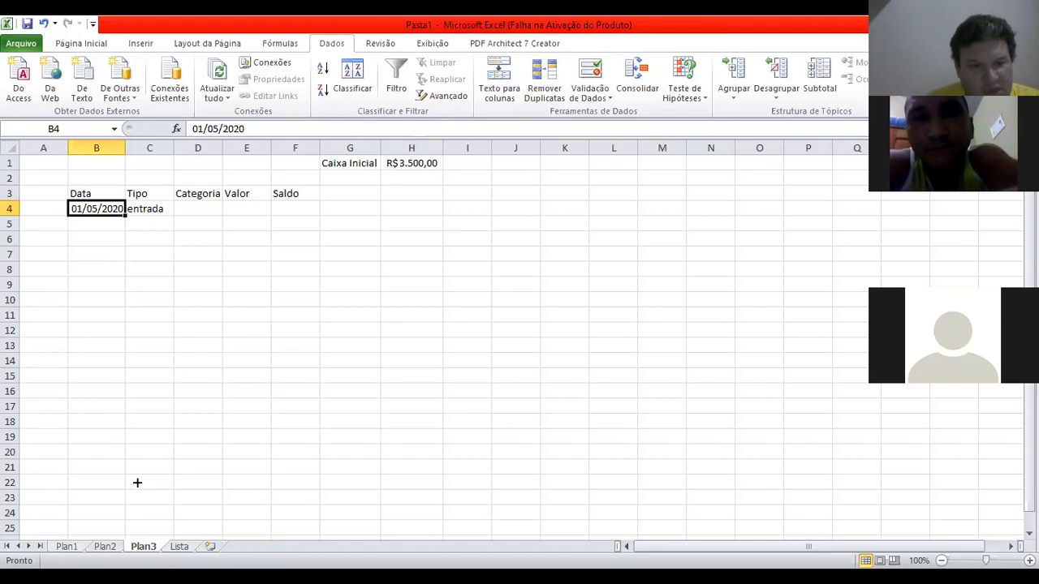
{"action": "left_click_drag", "start_coordinate": [163, 442], "coordinate": [143, 445]}
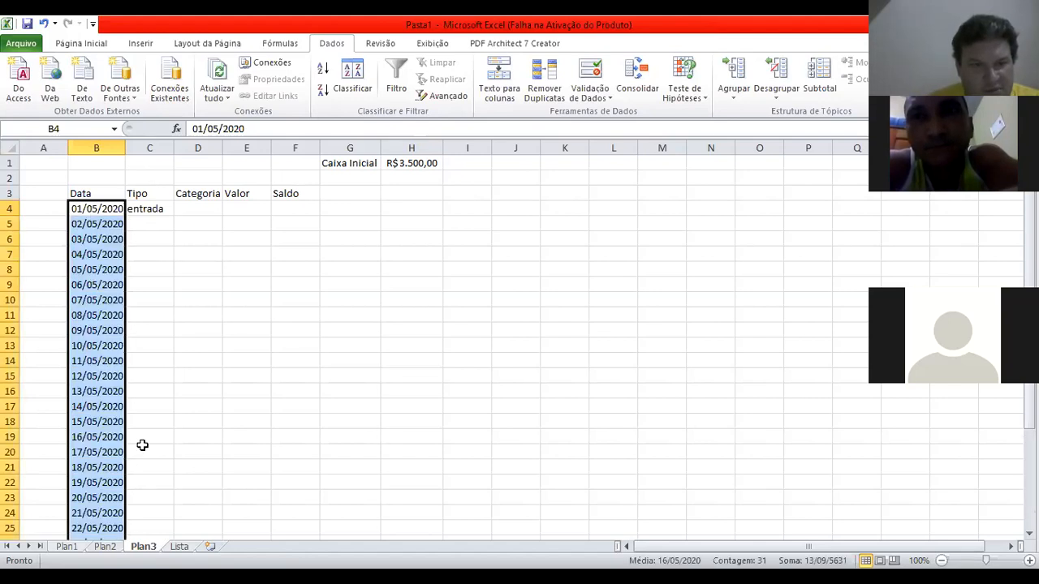
- Fill the entrada value with its dropdown from C4 down the Tipo column to C34
{"action": "left_click", "coordinate": [161, 254]}
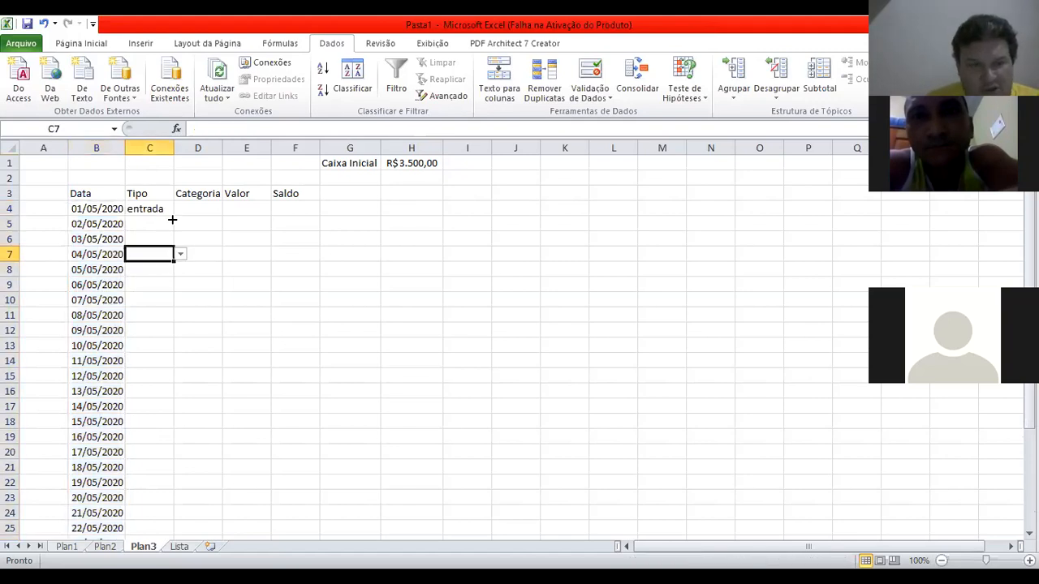
{"action": "left_click", "coordinate": [169, 213]}
{"action": "left_click_drag", "start_coordinate": [173, 216], "coordinate": [162, 534]}
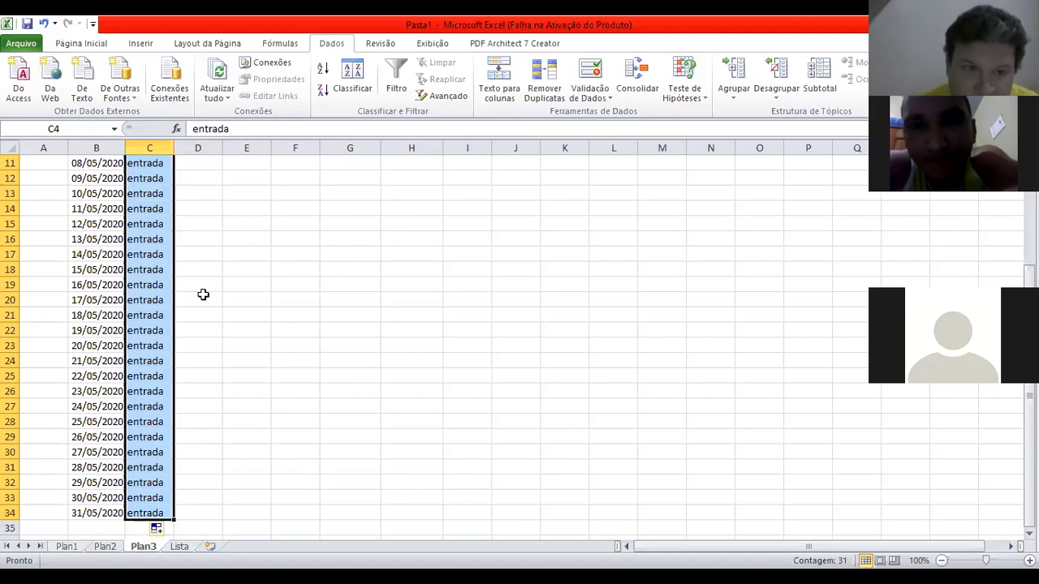
- Select the first Categoria cell, D4, and examine the Entrada and Saída category lists on the Lista sheet
{"action": "scroll", "coordinate": [208, 220], "scroll_direction": "up", "scroll_amount": 4}
{"action": "left_click", "coordinate": [208, 210]}
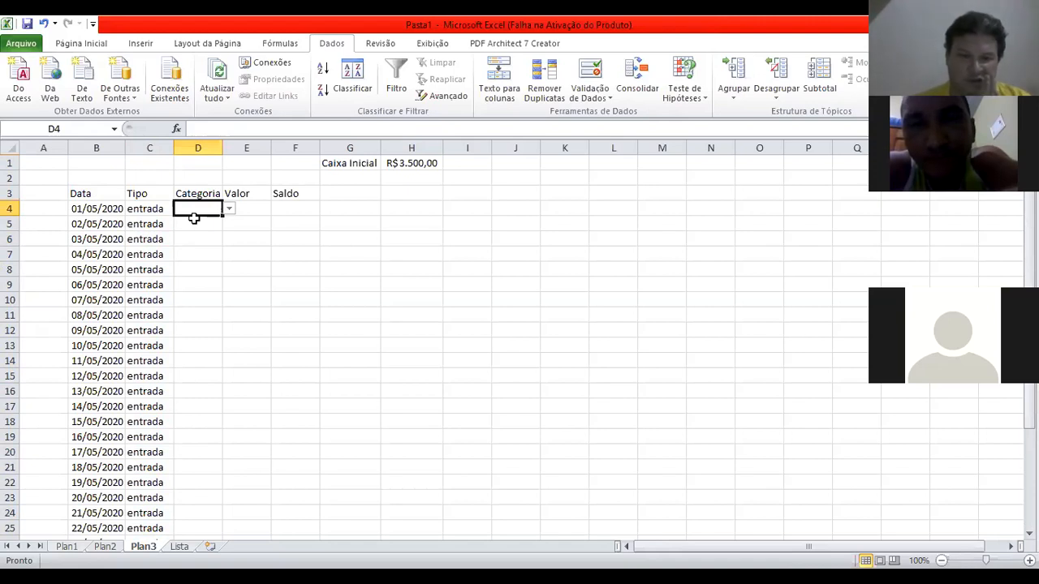
{"action": "key", "text": "Delete"}
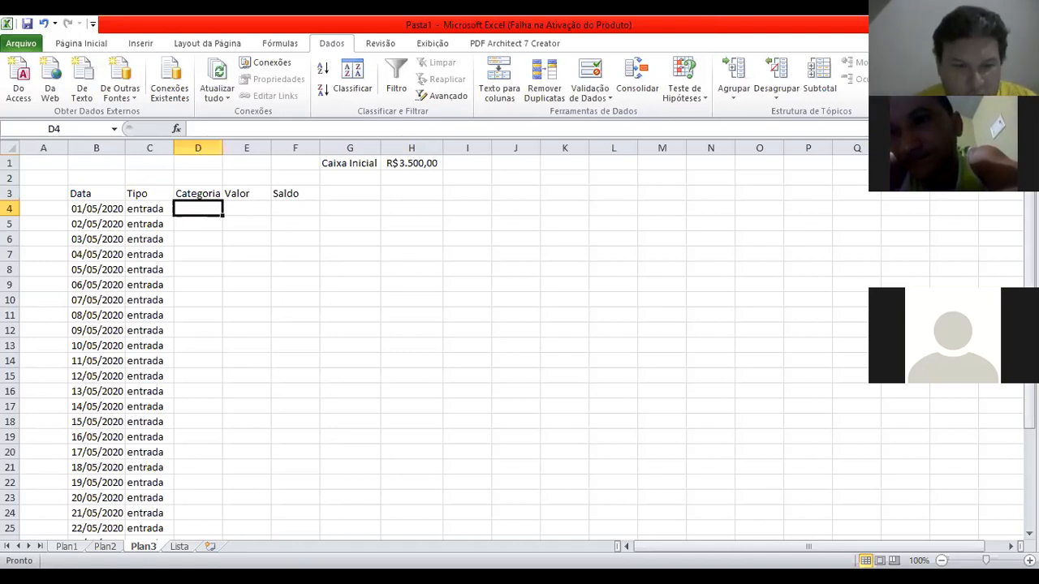
{"action": "left_click", "coordinate": [181, 547]}
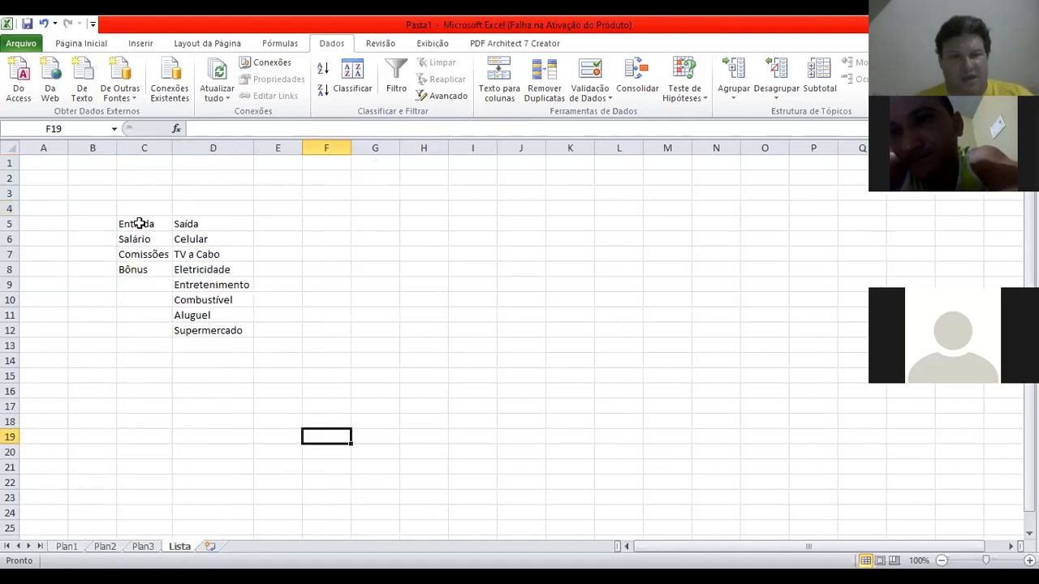
{"action": "left_click", "coordinate": [139, 223]}
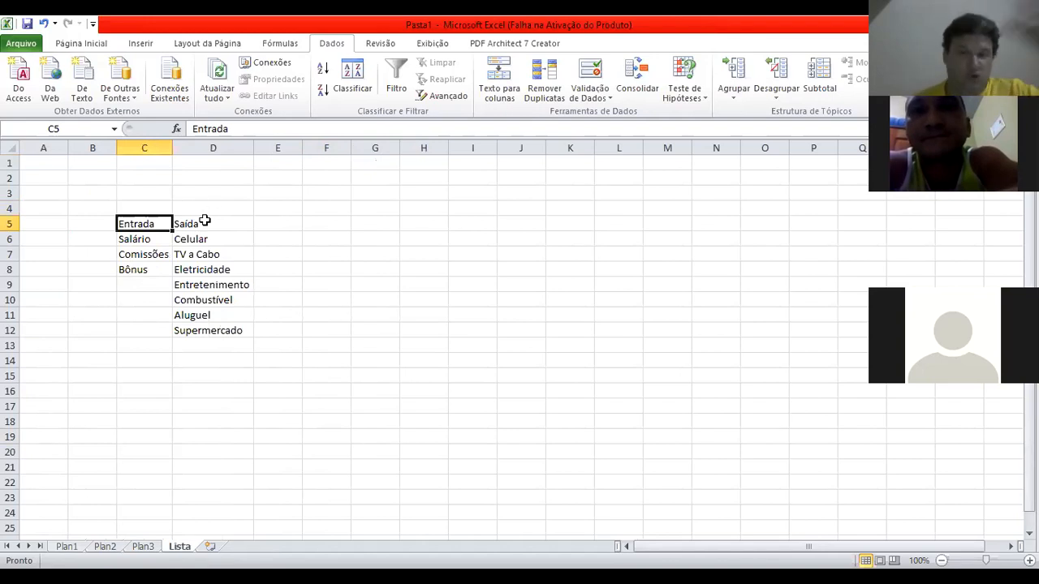
{"action": "left_click", "coordinate": [203, 224]}
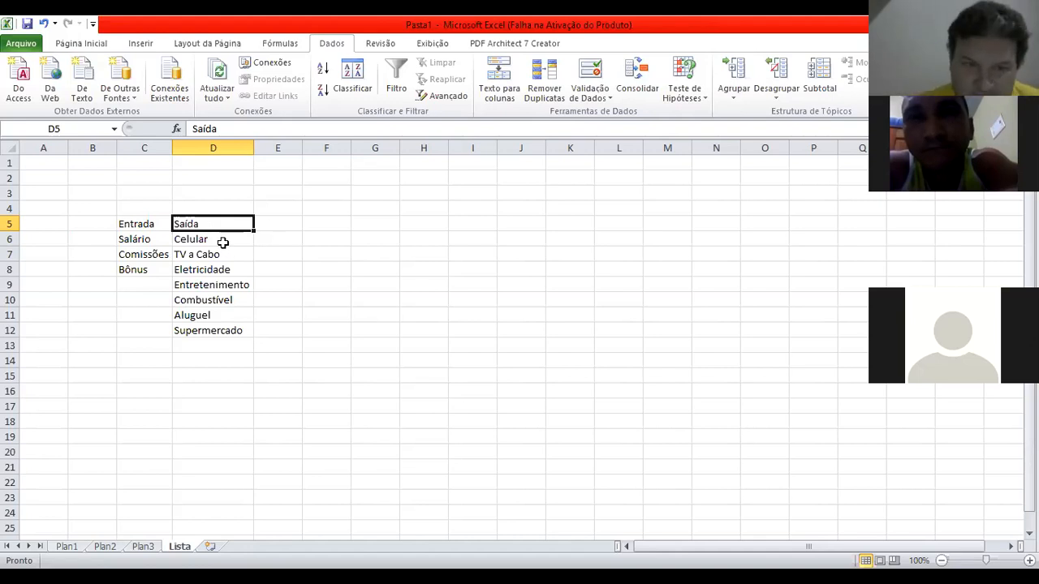
{"action": "left_click", "coordinate": [209, 239]}
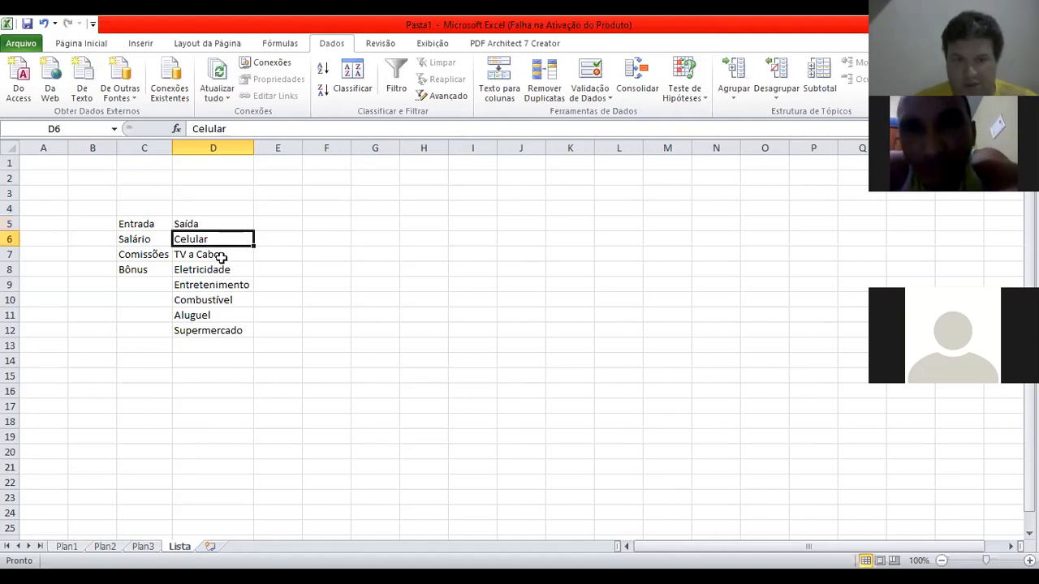
{"action": "left_click", "coordinate": [218, 258]}
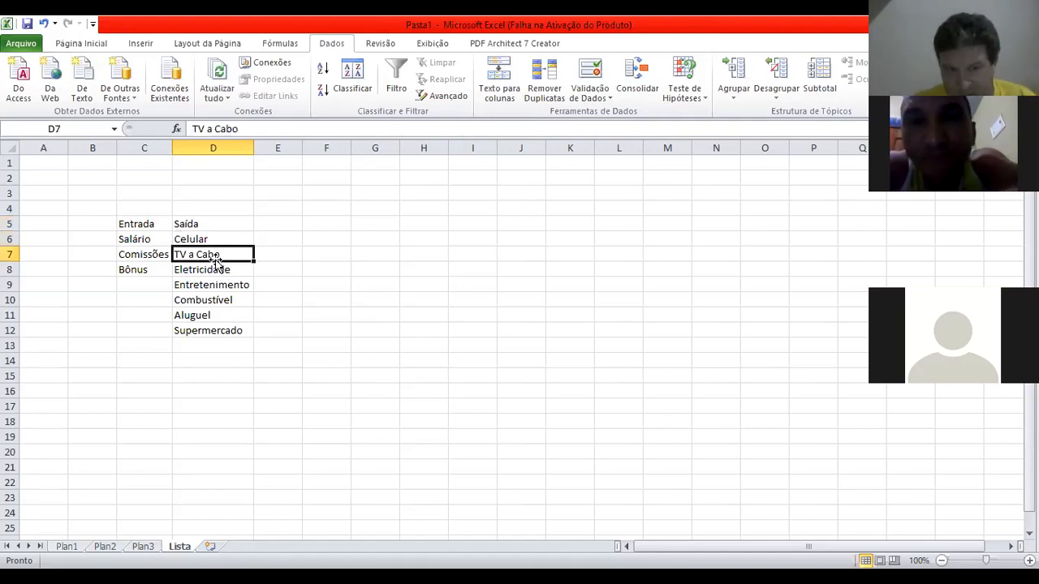
{"action": "key", "text": "Down"}
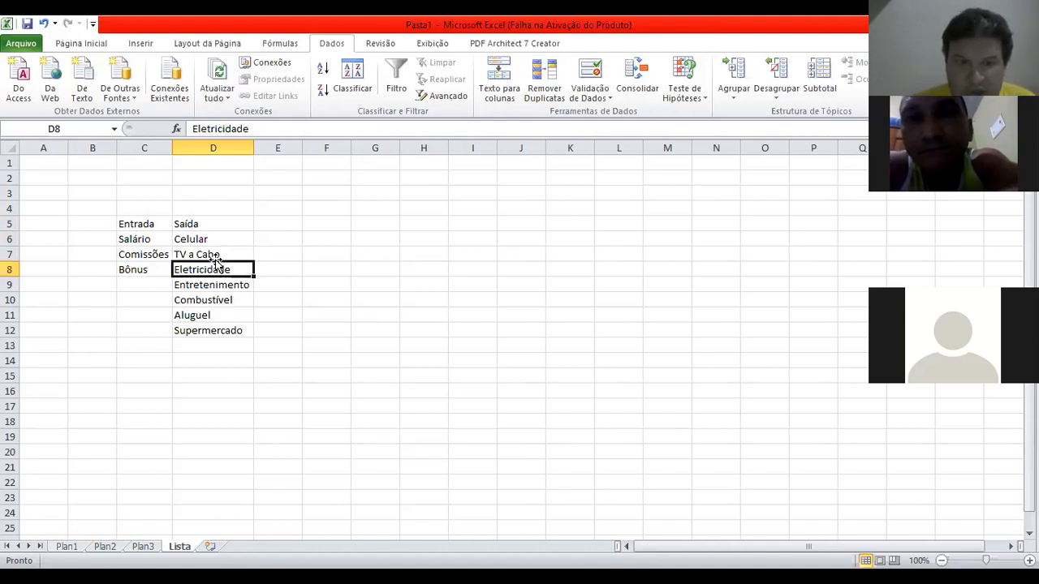
{"action": "key", "text": "Down"}
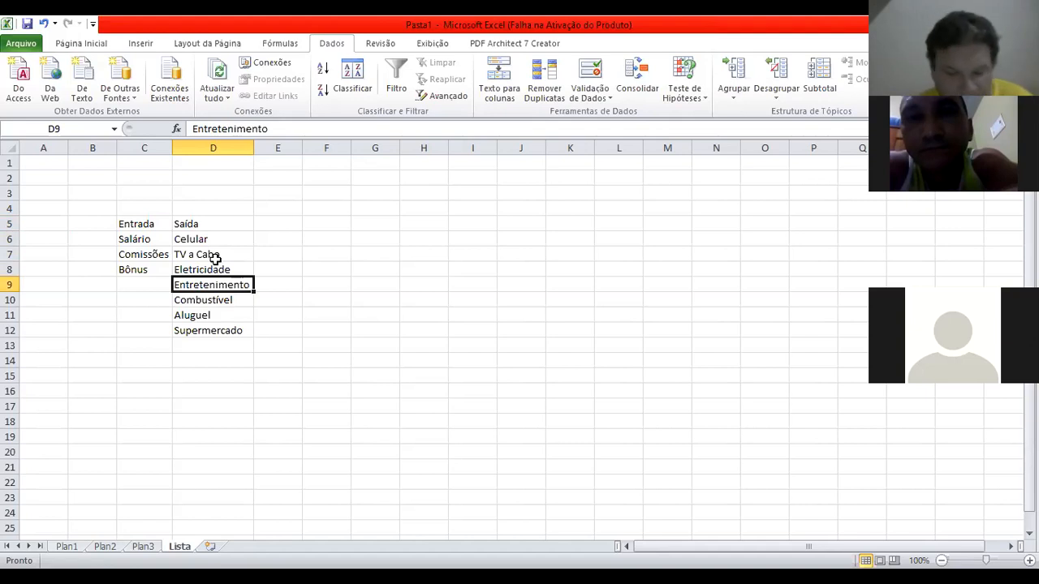
{"action": "key", "text": "Down"}
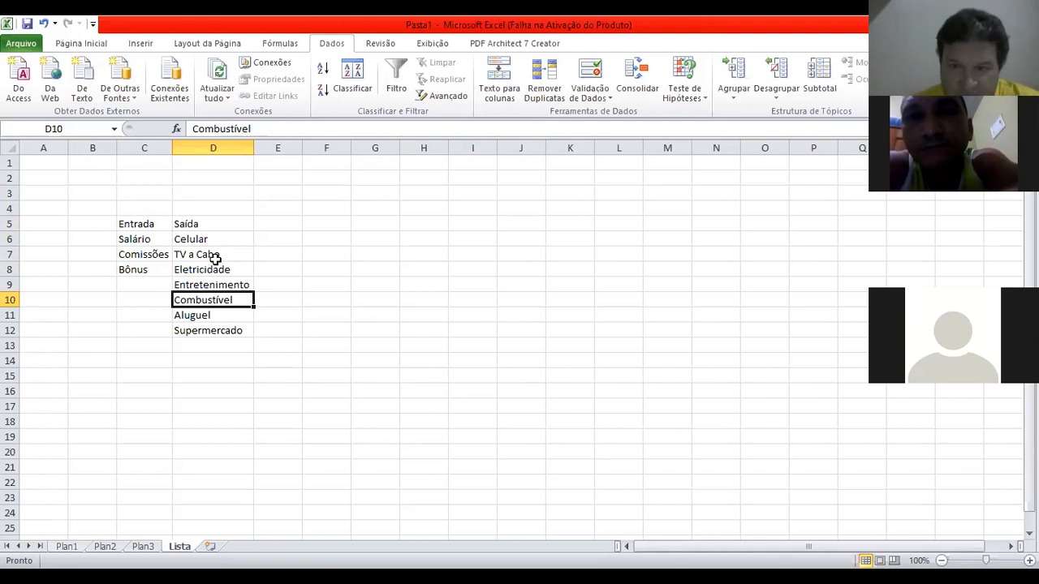
{"action": "key", "text": "Down"}
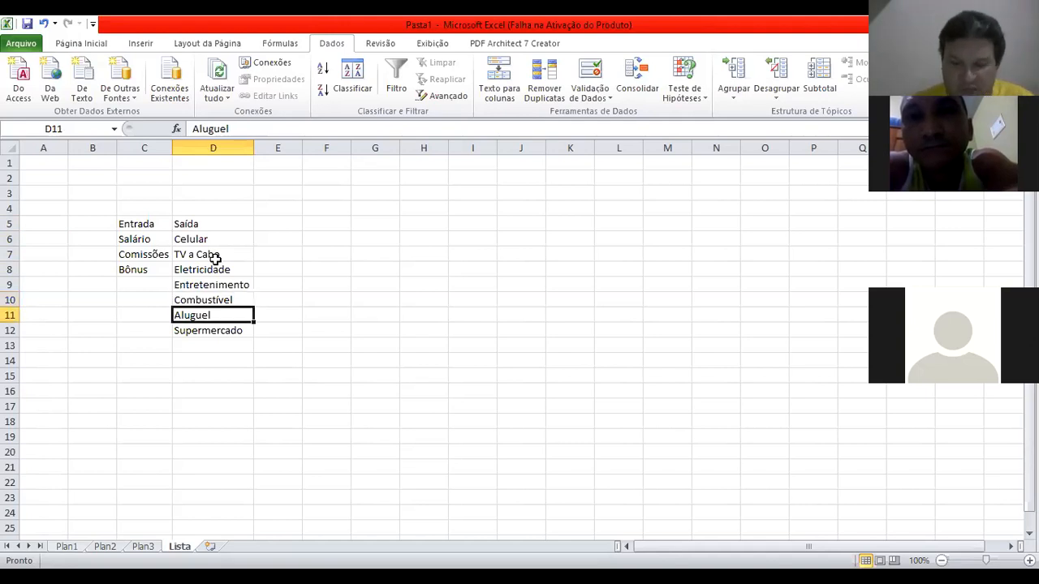
{"action": "key", "text": "Down"}
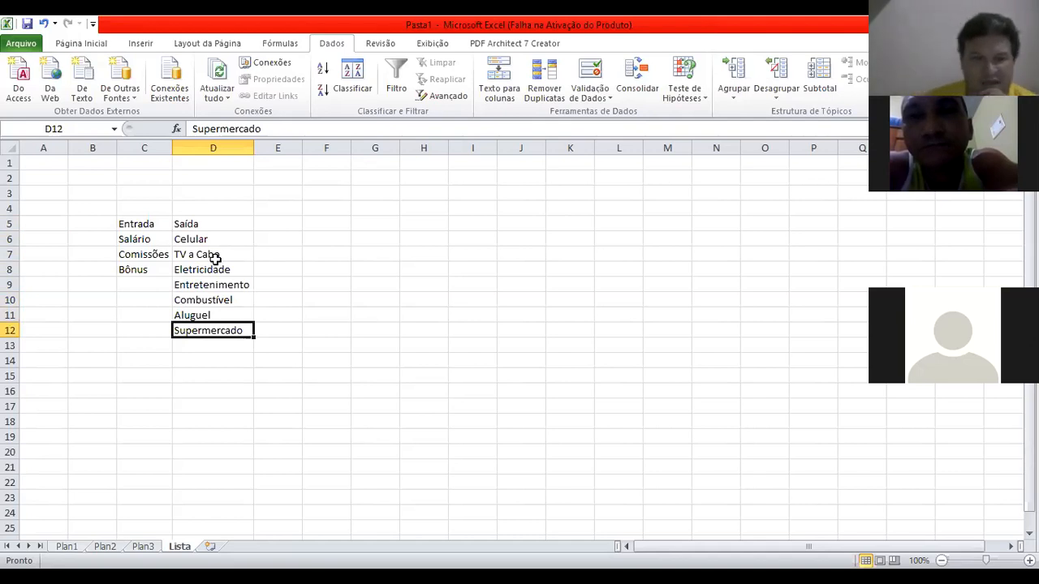
- Return to Plan3 and check which Categoria options D4's dropdown offers for the entrada type
{"action": "left_click", "coordinate": [142, 547]}
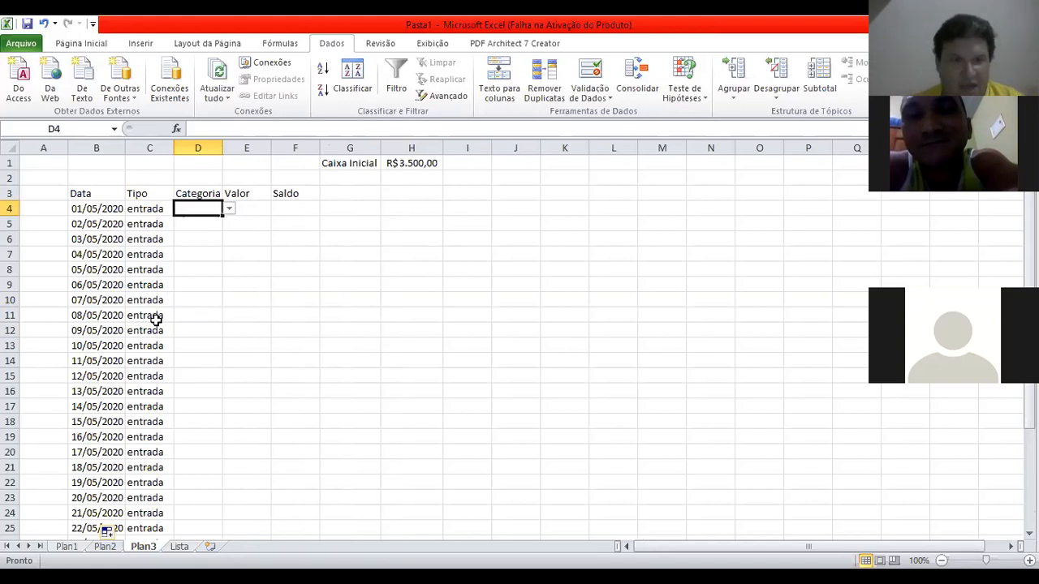
{"action": "left_click", "coordinate": [139, 208]}
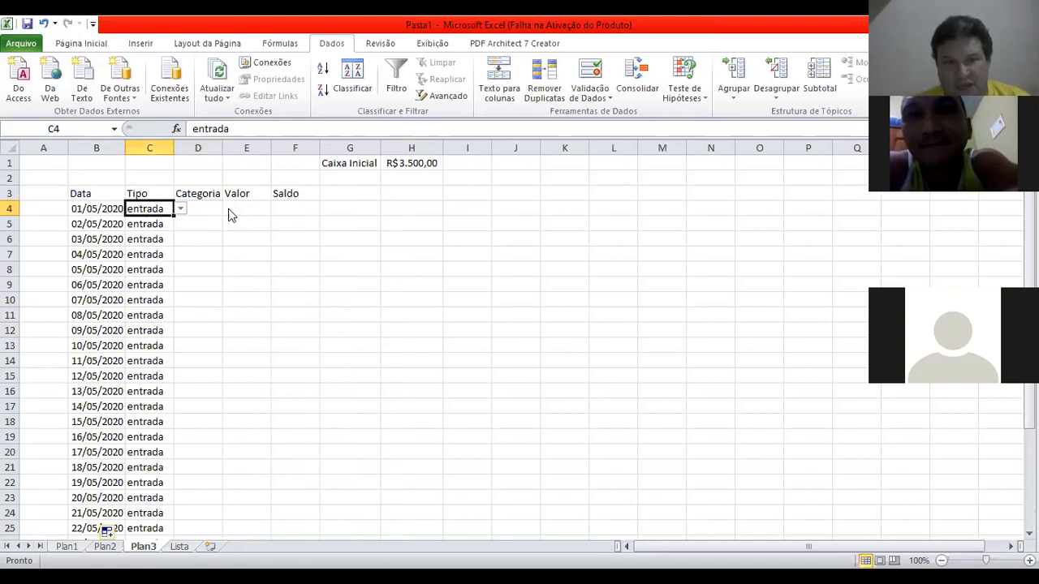
{"action": "key", "text": "Right"}
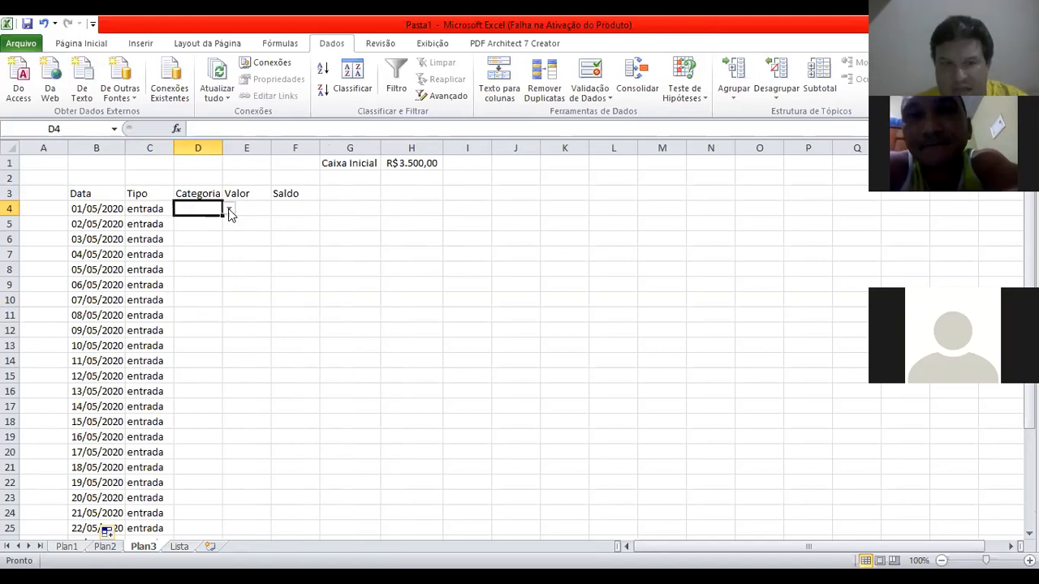
{"action": "left_click", "coordinate": [229, 209]}
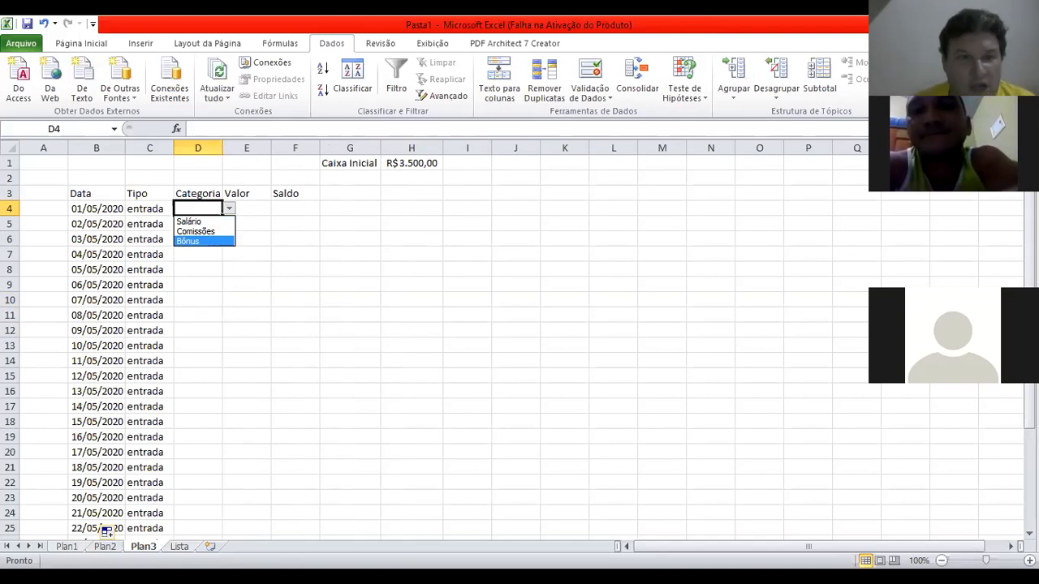
- Change the Tipo in C4 to Saída and select the Categoria cell D4 beside it
{"action": "left_click", "coordinate": [138, 209]}
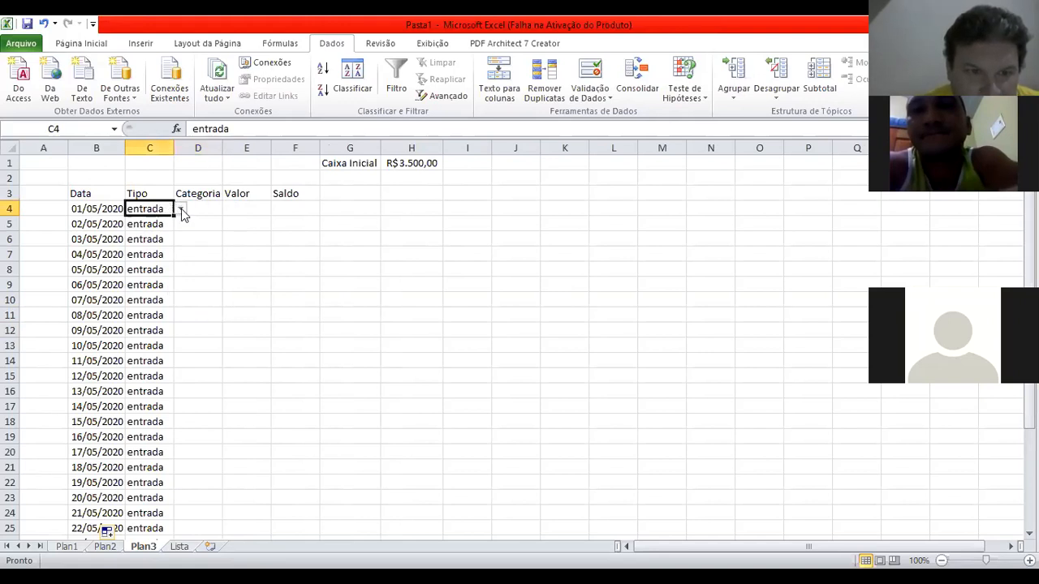
{"action": "left_click", "coordinate": [181, 210]}
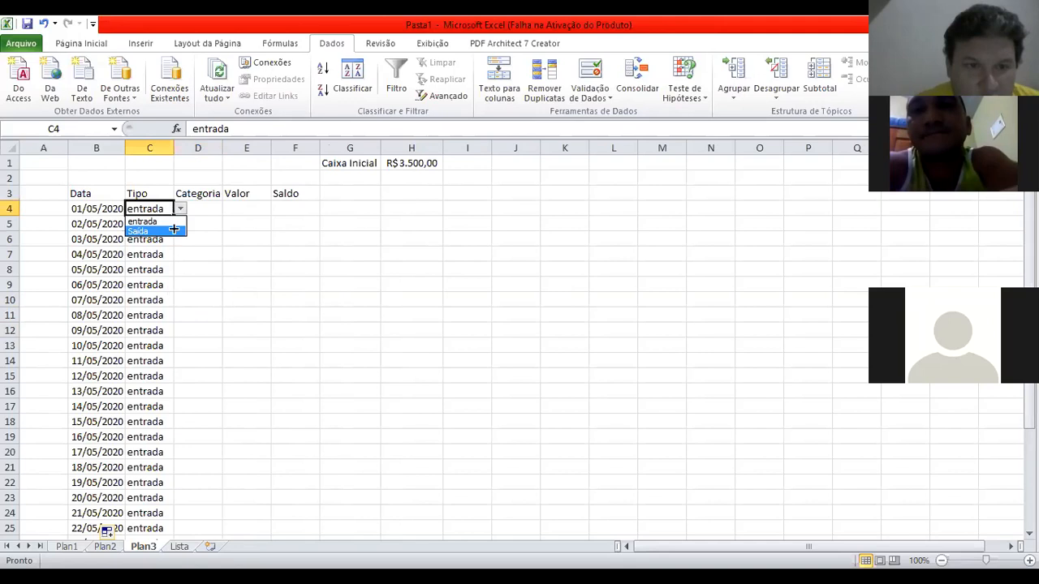
{"action": "key", "text": "Return"}
{"action": "left_click", "coordinate": [219, 209]}
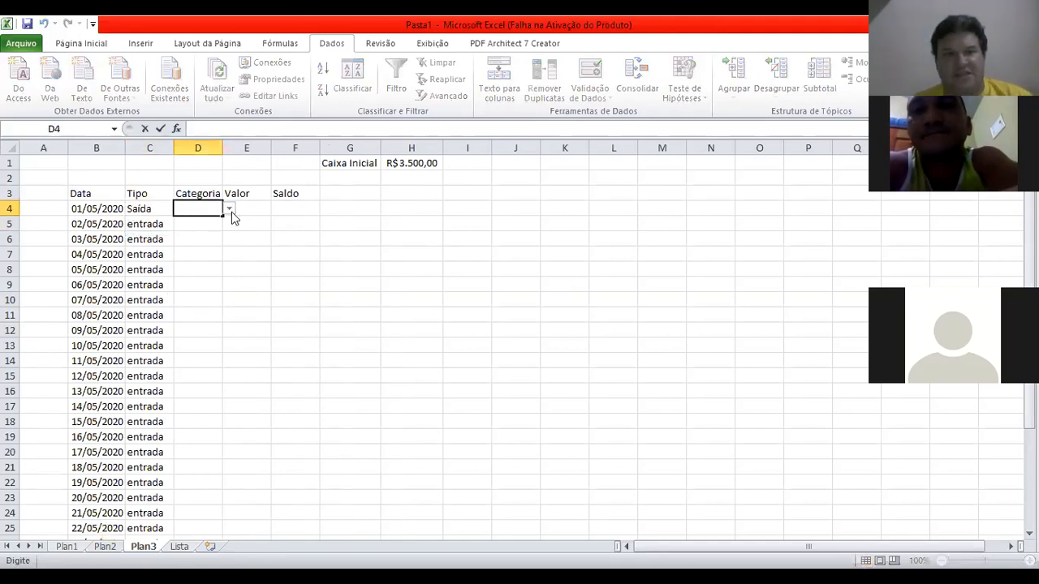
- Check which Categoria options D4's dropdown offers for the Saída type
{"action": "left_click", "coordinate": [231, 210]}
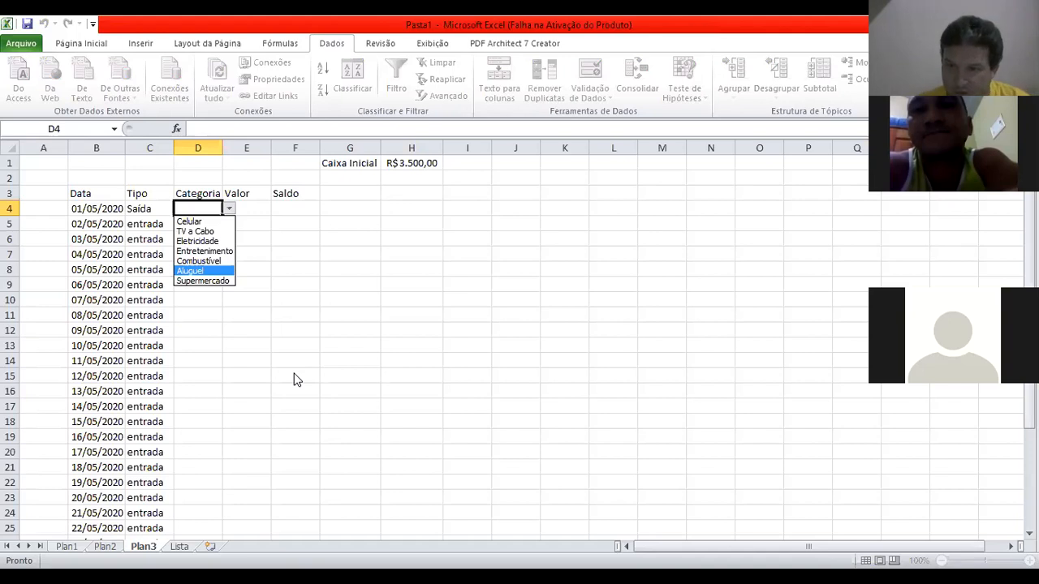
{"action": "left_click", "coordinate": [253, 272]}
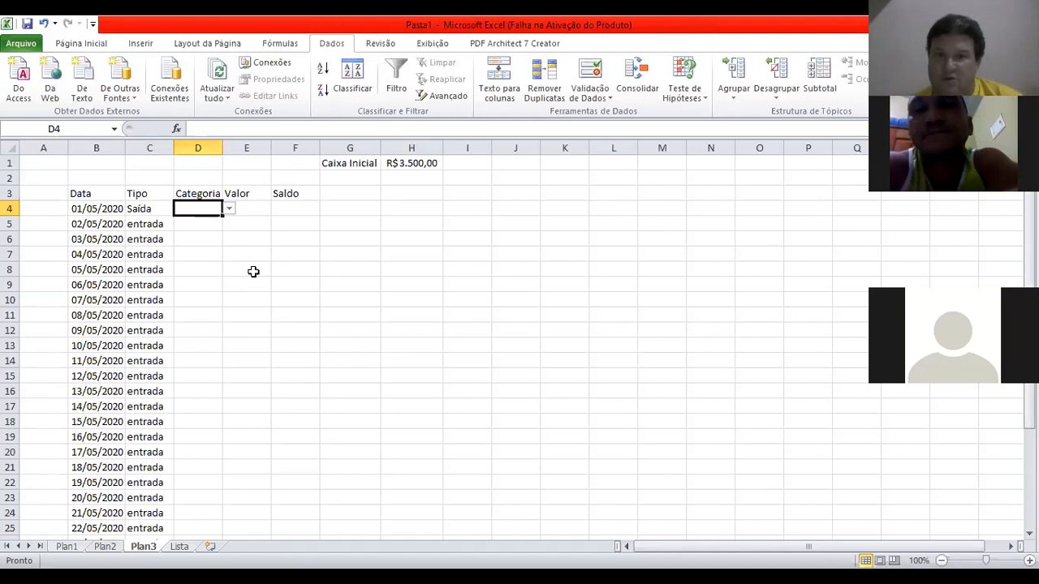
{"action": "key", "text": "alt+Tab"}
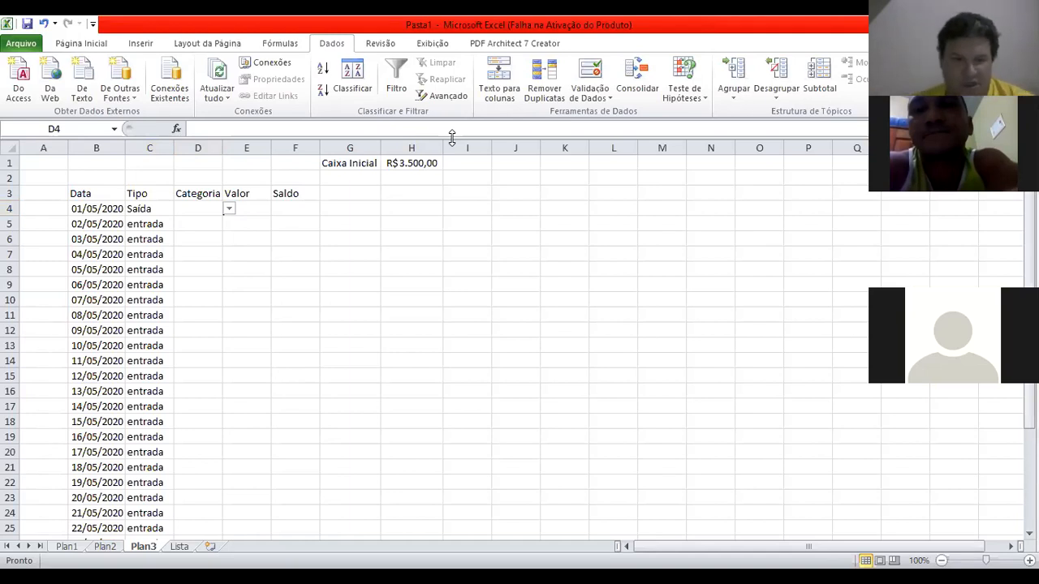
- On the Lista sheet, assign the range name entrada to the income categories Salário to Bônus in C6:C8
{"action": "left_click", "coordinate": [179, 547]}
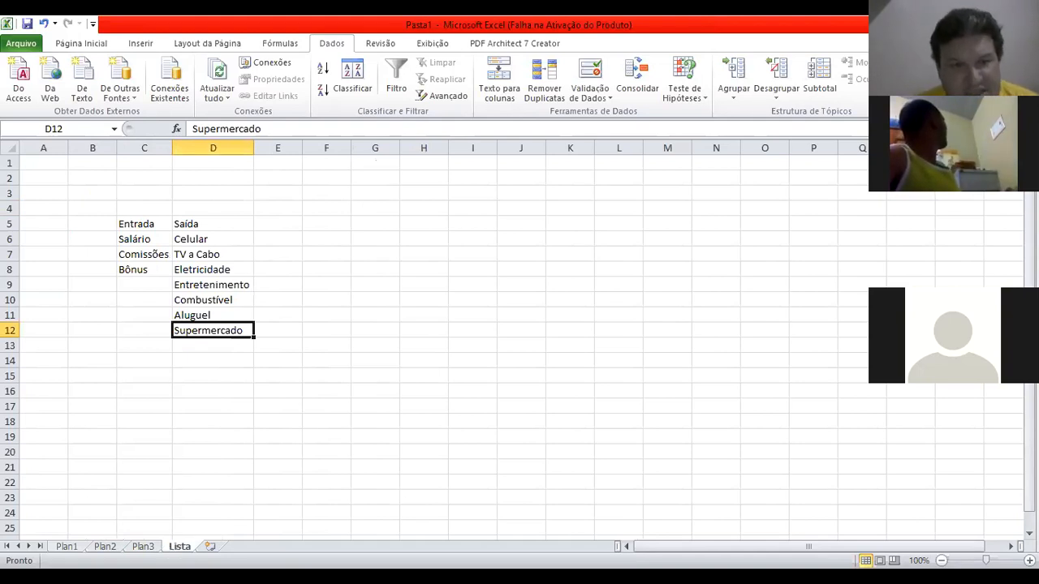
{"action": "left_click", "coordinate": [139, 238]}
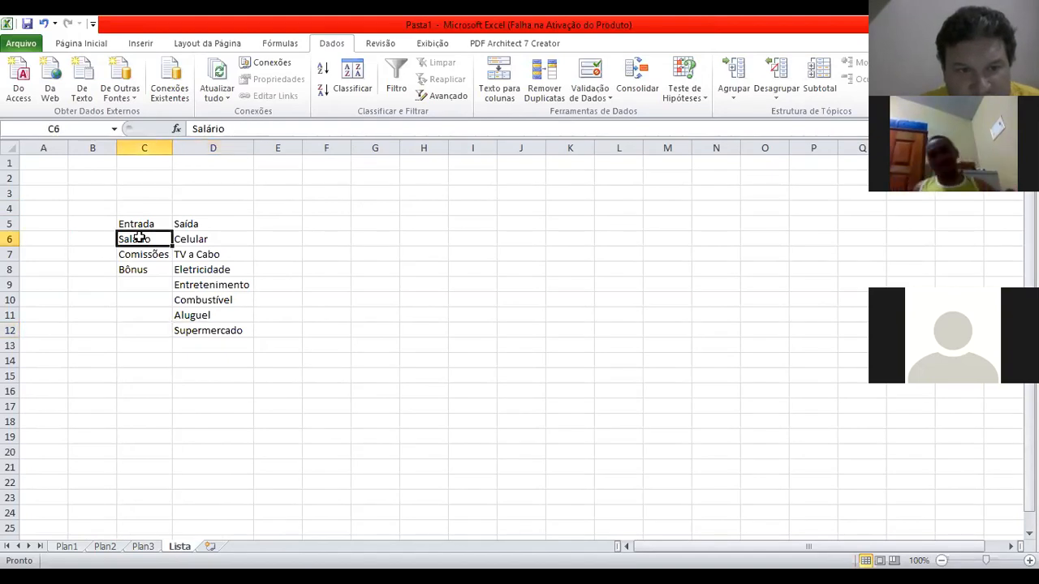
{"action": "left_click", "coordinate": [139, 267], "text": "shift"}
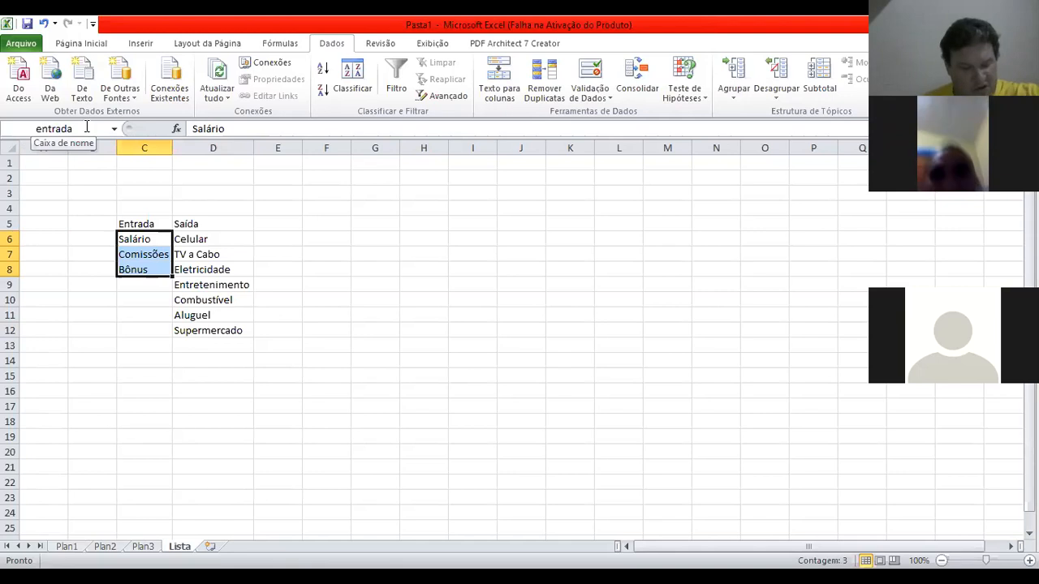
{"action": "left_click", "coordinate": [122, 317]}
{"action": "left_click", "coordinate": [150, 237]}
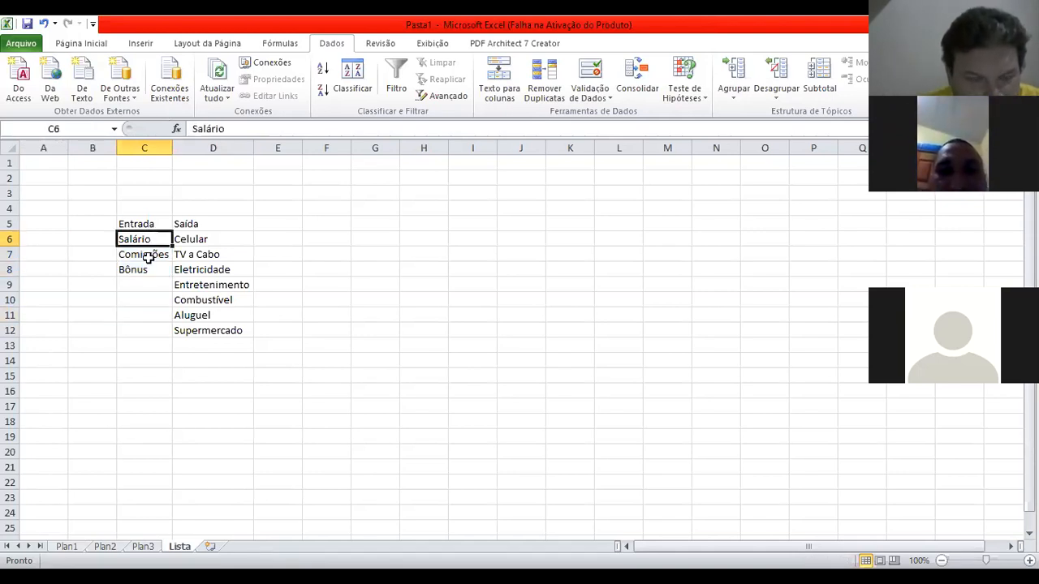
{"action": "left_click_drag", "start_coordinate": [148, 266], "coordinate": [146, 268]}
{"action": "left_click", "coordinate": [81, 129]}
{"action": "type", "text": "entrada"}
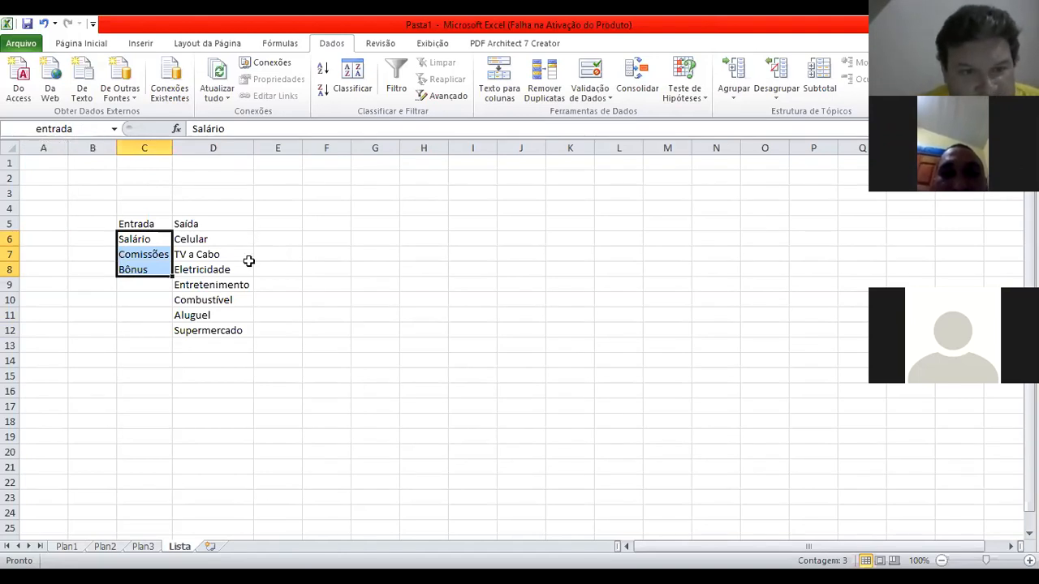
- Assign the range name Saída to the expense categories Celular to Supermercado in D6:D12
{"action": "left_click", "coordinate": [326, 285]}
{"action": "left_click_drag", "start_coordinate": [191, 239], "coordinate": [207, 328]}
{"action": "left_click", "coordinate": [85, 127]}
{"action": "type", "text": "Saída"}
{"action": "key", "text": "Return"}
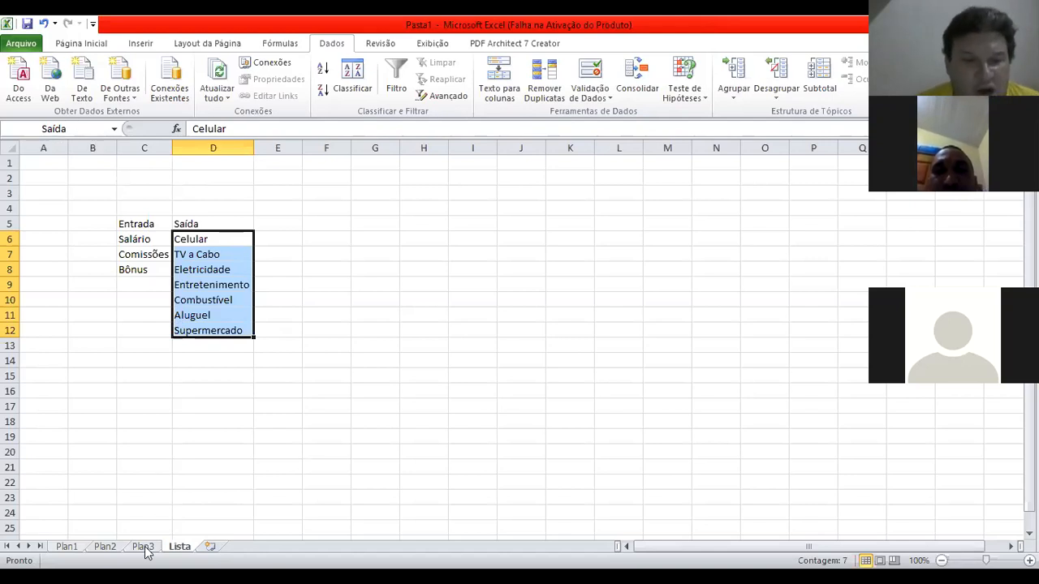
- Back on Plan3, add list data validation to Categoria cell D5 with the source =indireto(c5)
{"action": "key", "text": "ctrl+Page_Up"}
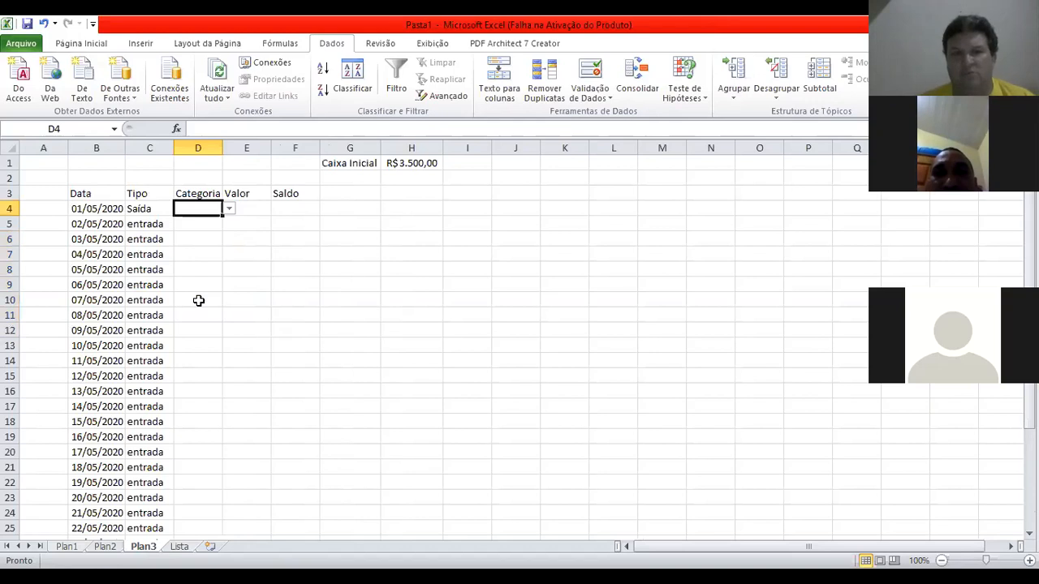
{"action": "left_click", "coordinate": [195, 230]}
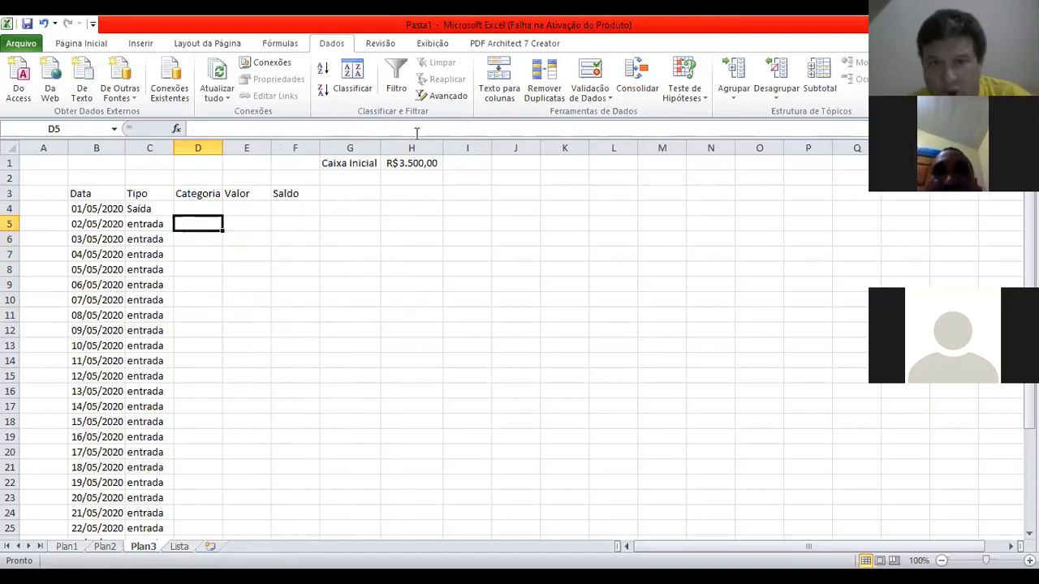
{"action": "left_click", "coordinate": [590, 75]}
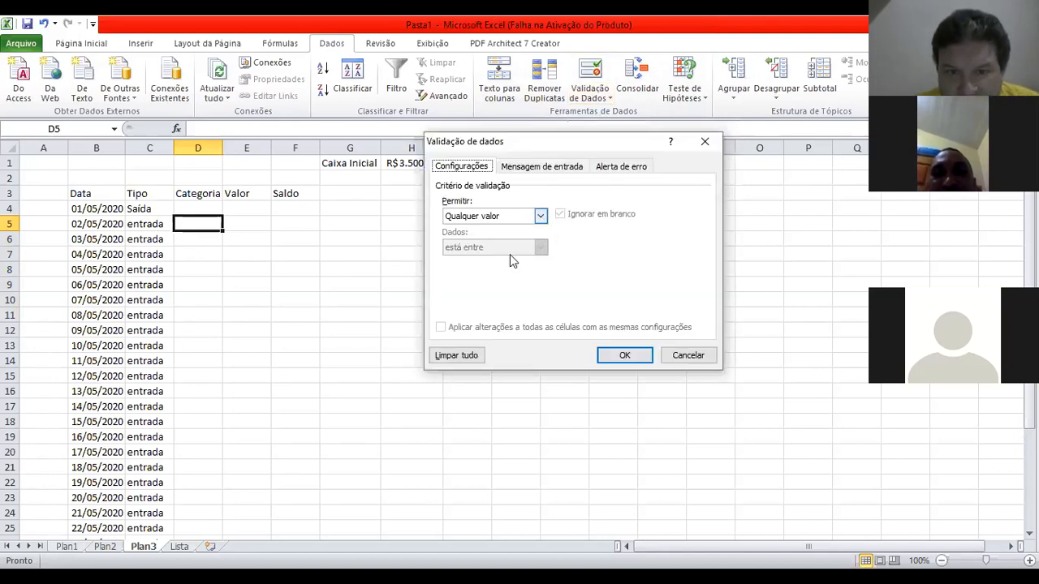
{"action": "left_click", "coordinate": [540, 216]}
{"action": "left_click", "coordinate": [487, 255]}
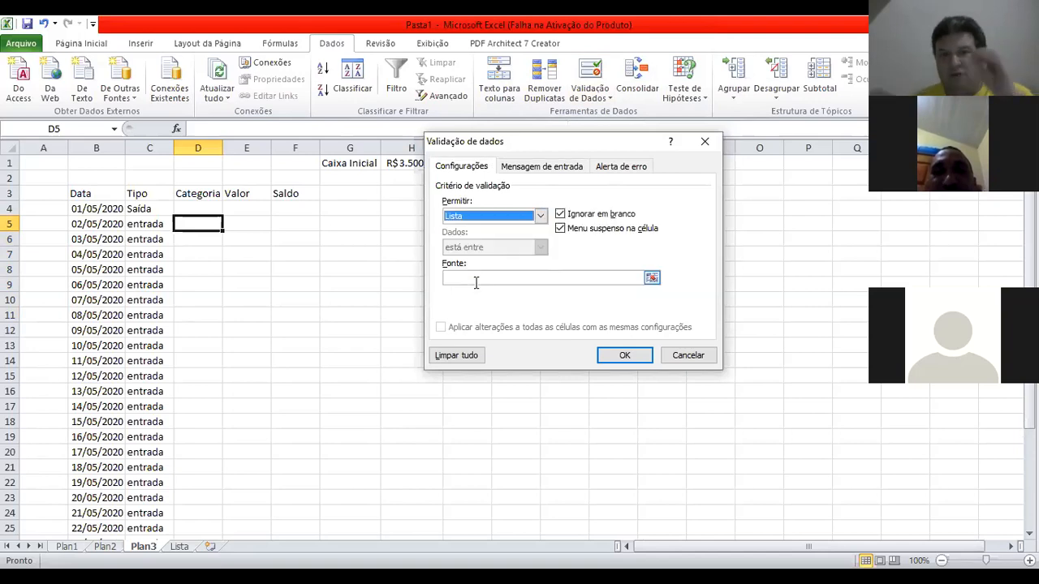
{"action": "left_click", "coordinate": [476, 278]}
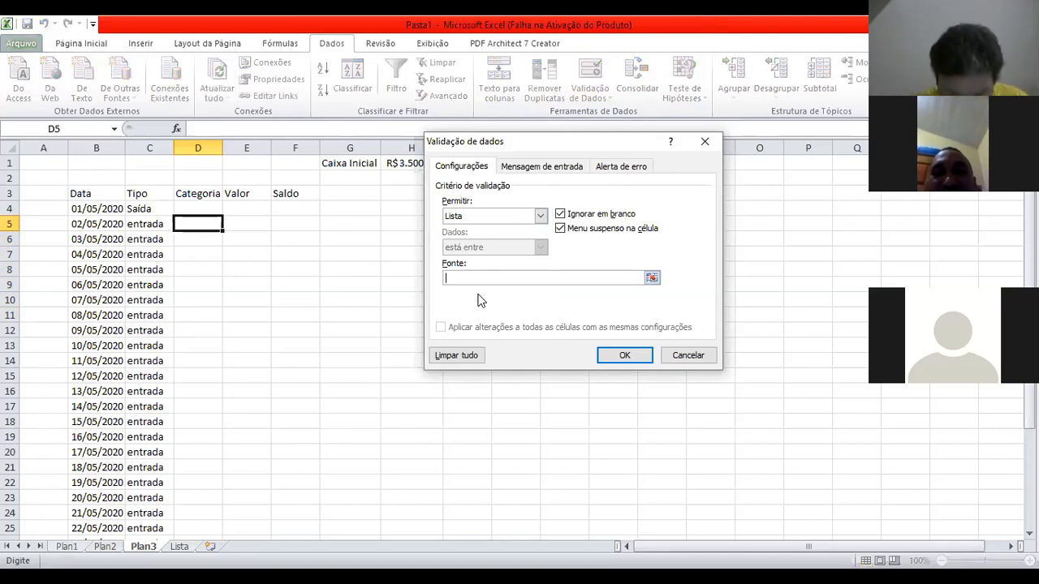
{"action": "type", "text": "="}
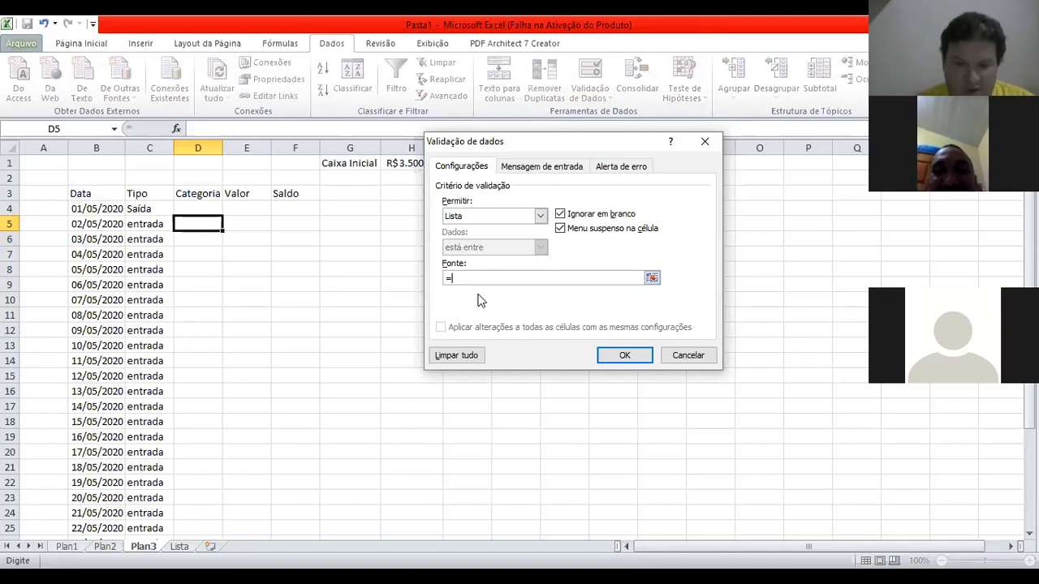
{"action": "type", "text": "indireto"}
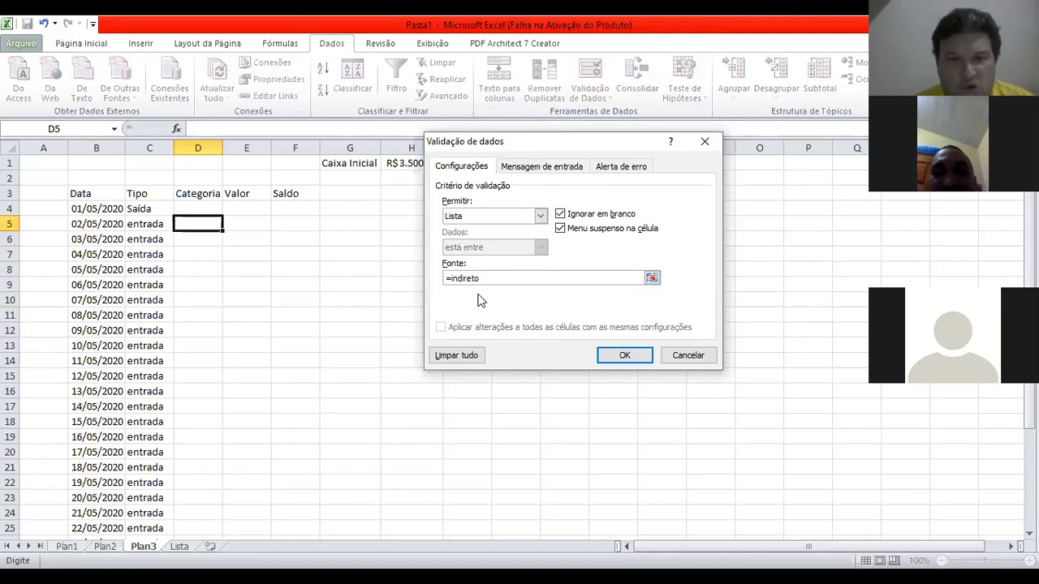
{"action": "type", "text": "("}
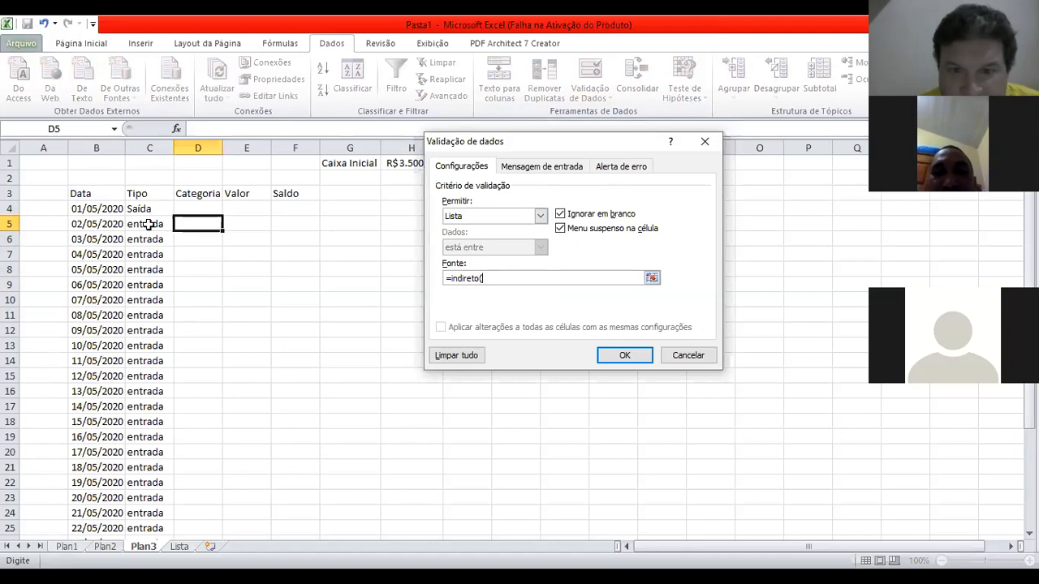
{"action": "type", "text": "c5"}
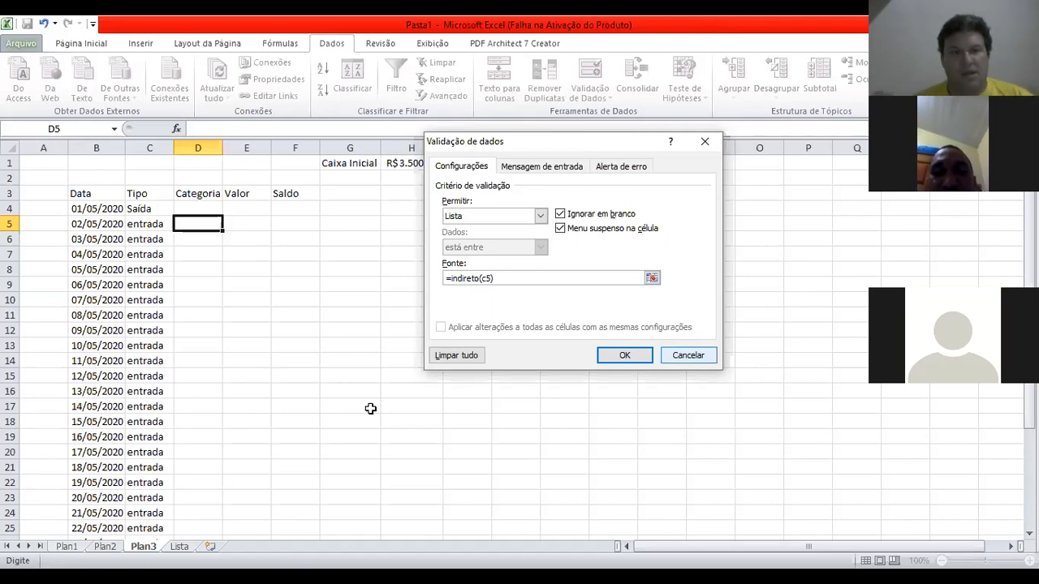
{"action": "key", "text": "Return"}
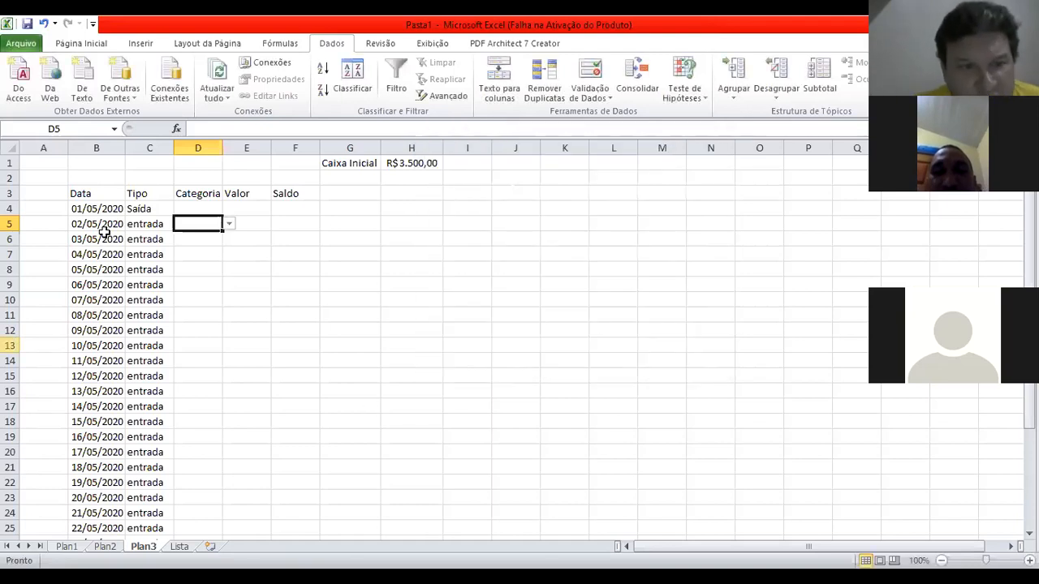
- Check which Categoria options D5's dropdown offers for the entrada type
{"action": "double_click", "coordinate": [151, 225]}
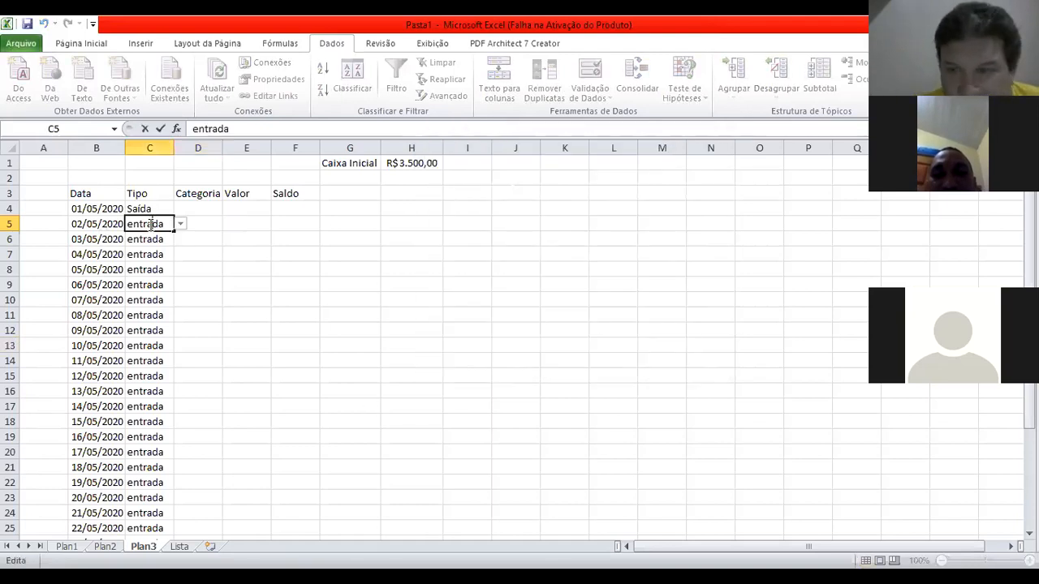
{"action": "left_click", "coordinate": [208, 223]}
{"action": "left_click", "coordinate": [229, 224]}
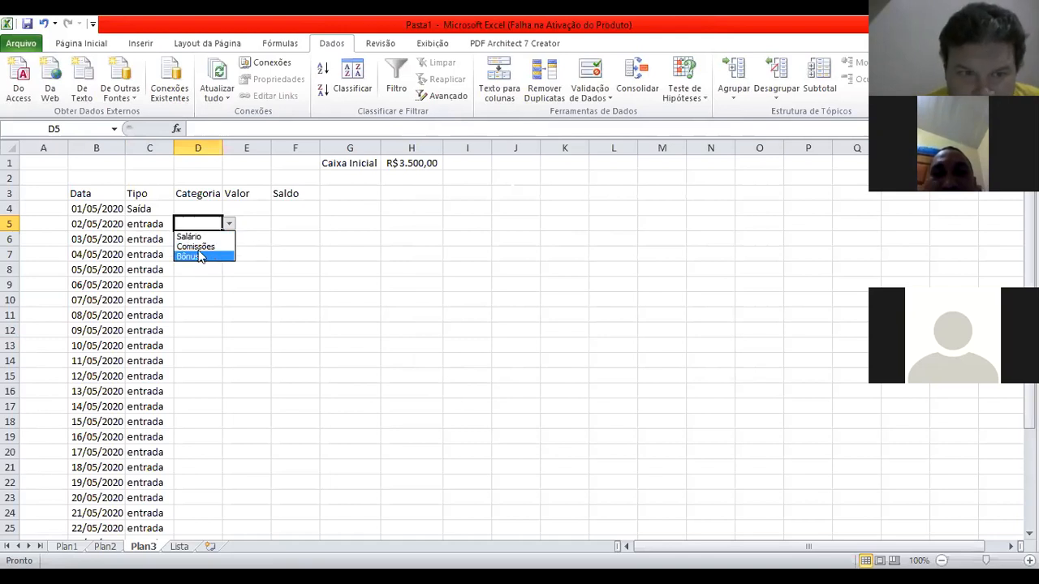
- Change the Tipo in C5 to Saída and check the Categoria options offered by D5's dropdown
{"action": "left_click", "coordinate": [168, 221]}
{"action": "left_click", "coordinate": [169, 223]}
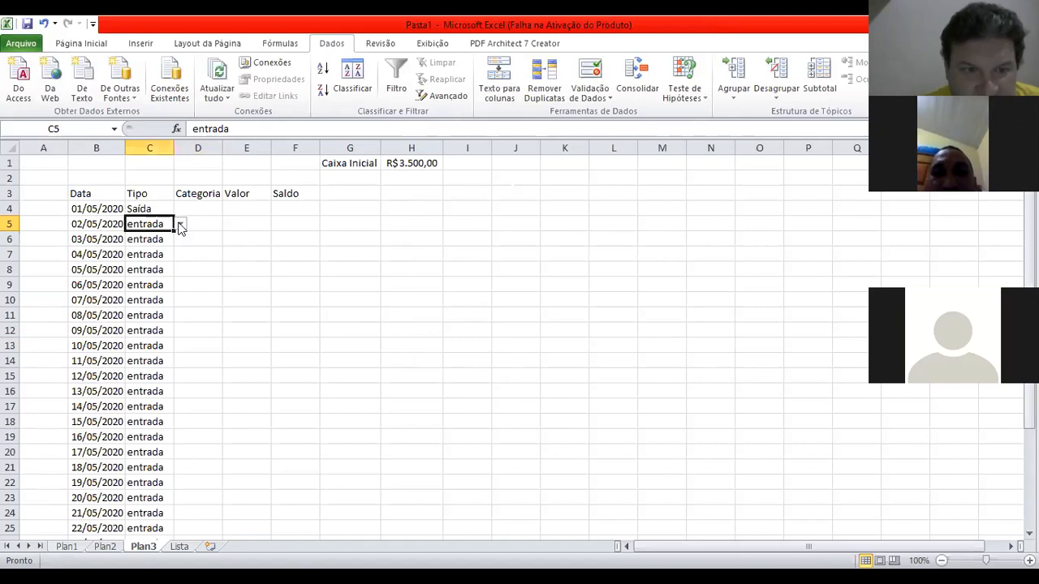
{"action": "left_click", "coordinate": [180, 225]}
{"action": "left_click", "coordinate": [184, 235]}
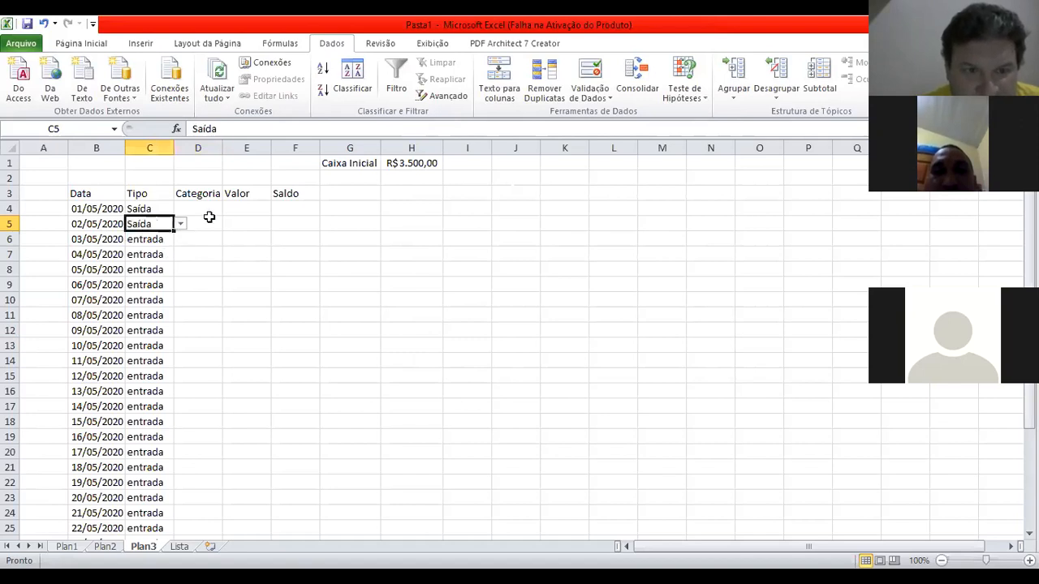
{"action": "left_click", "coordinate": [211, 223]}
{"action": "left_click", "coordinate": [229, 224]}
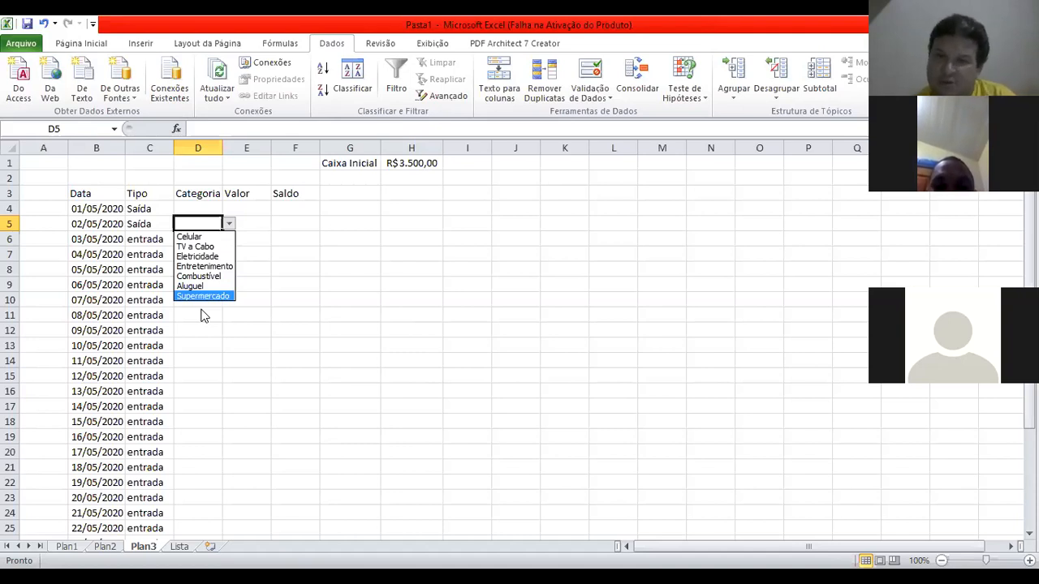
{"action": "left_click", "coordinate": [409, 130]}
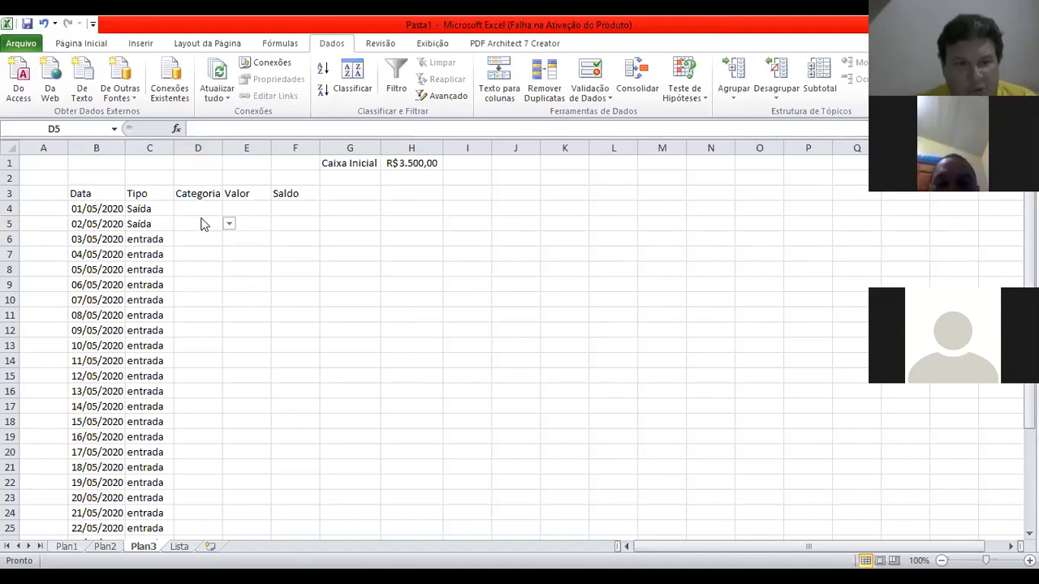
- Fill the dependent Categoria dropdown from D5 down to D34
{"action": "left_click_drag", "start_coordinate": [223, 234], "coordinate": [240, 488]}
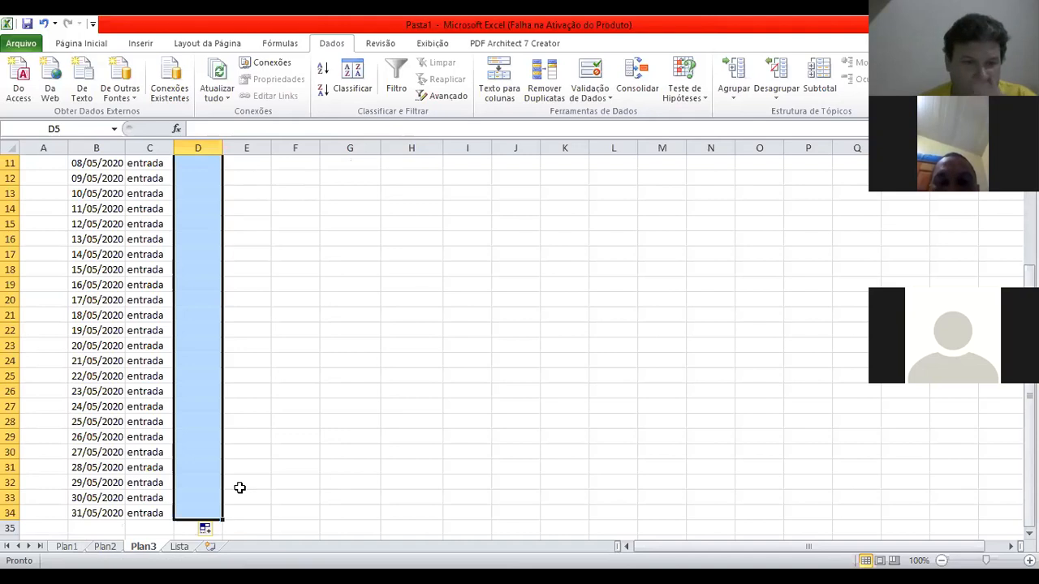
{"action": "scroll", "coordinate": [237, 478], "scroll_direction": "up", "scroll_amount": 4}
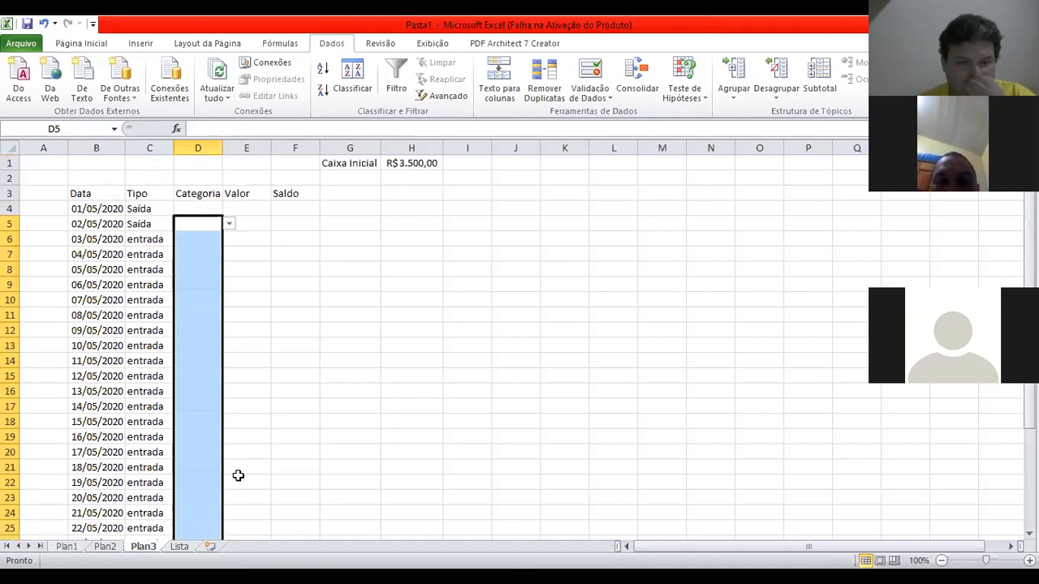
{"action": "left_click", "coordinate": [252, 209]}
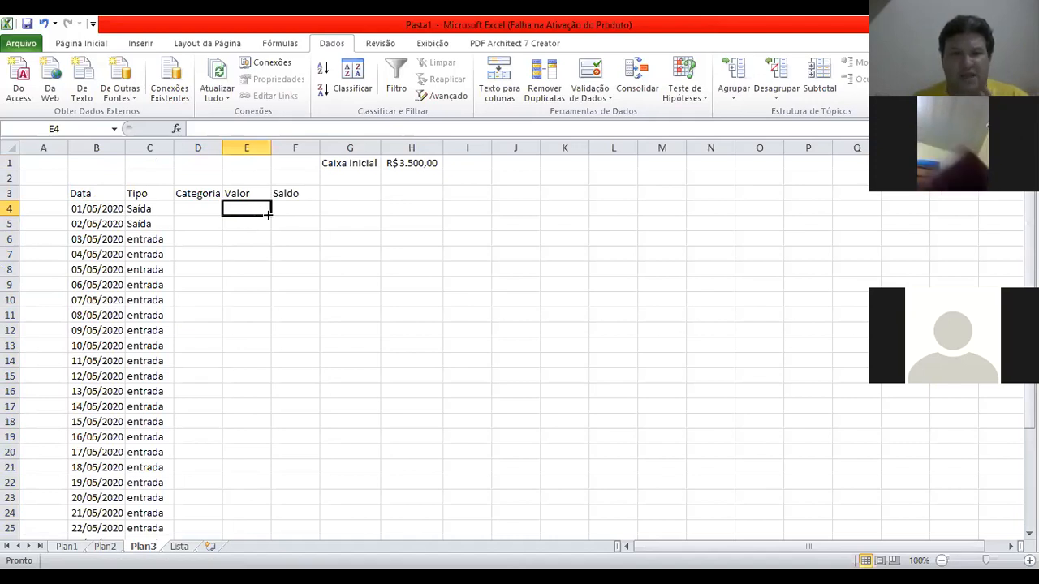
- Set the Tipo in C4 to entrada and choose Comissões as its Categoria in D4
{"action": "left_click", "coordinate": [169, 210]}
{"action": "left_click", "coordinate": [180, 210]}
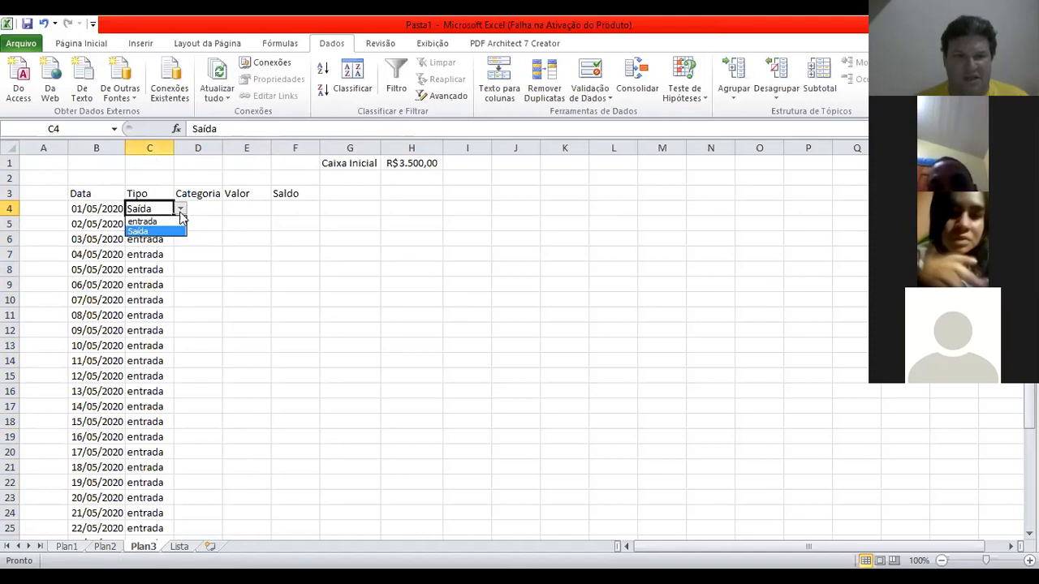
{"action": "left_click", "coordinate": [177, 223]}
{"action": "left_click", "coordinate": [211, 213]}
{"action": "left_click", "coordinate": [230, 209]}
{"action": "left_click", "coordinate": [225, 228]}
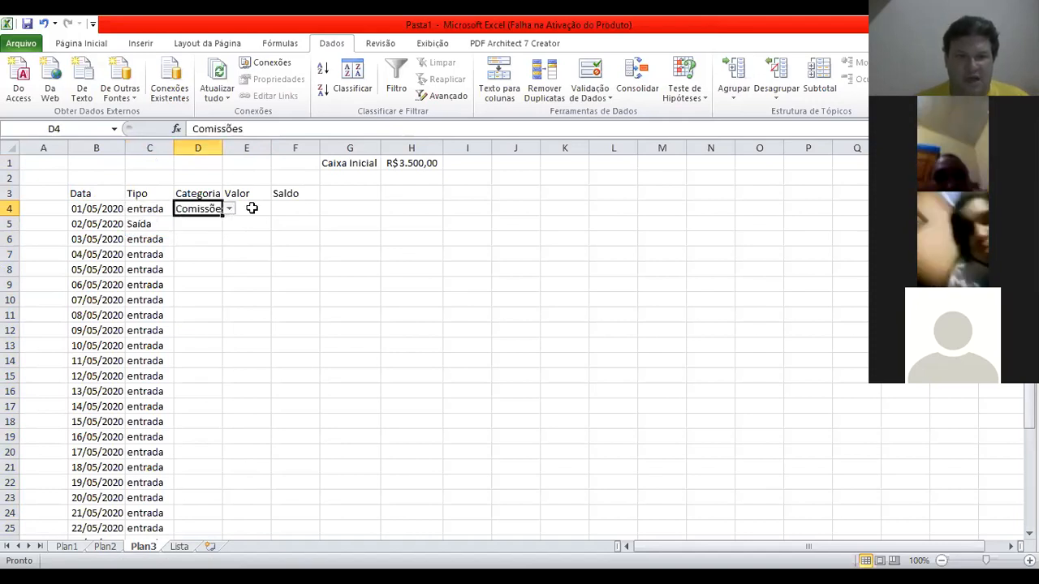
- Enter 150 as the Valor of the 01/05/2020 entry in E4
{"action": "left_click", "coordinate": [251, 209]}
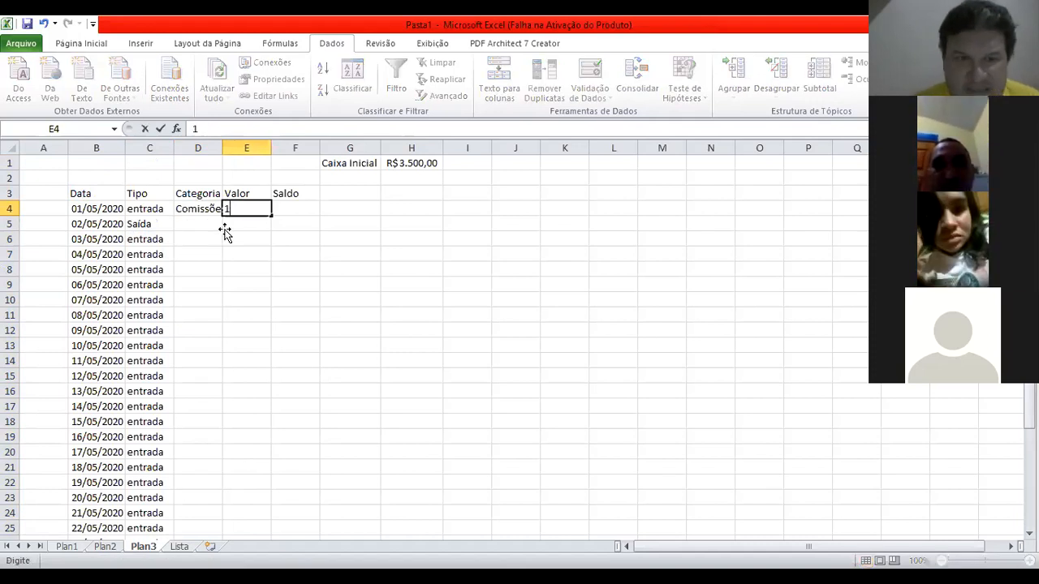
{"action": "type", "text": "50"}
{"action": "key", "text": "Return"}
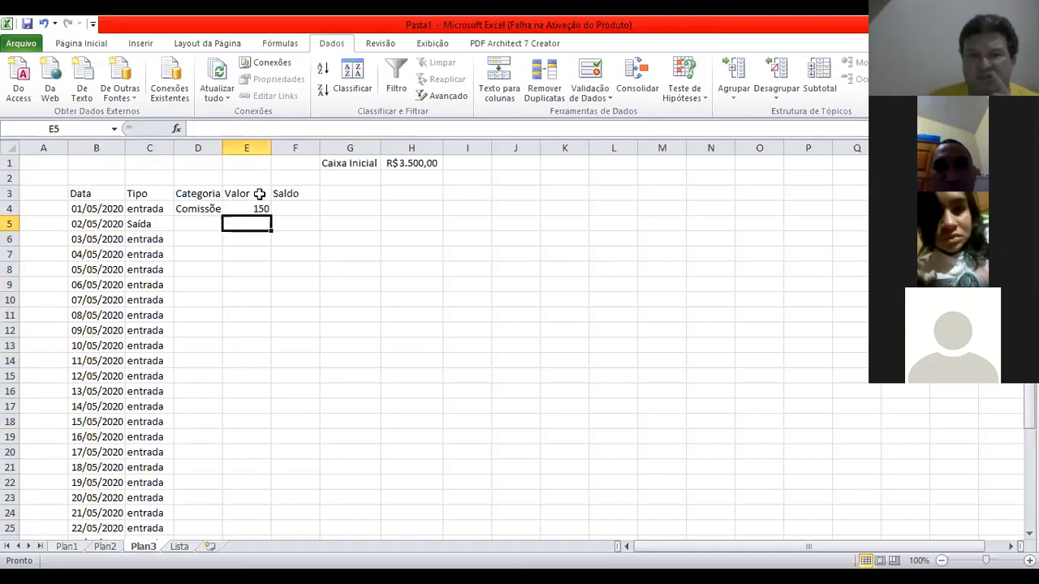
- Apply the Contábil number format in R$ to the whole Valor column E
{"action": "left_click", "coordinate": [256, 146]}
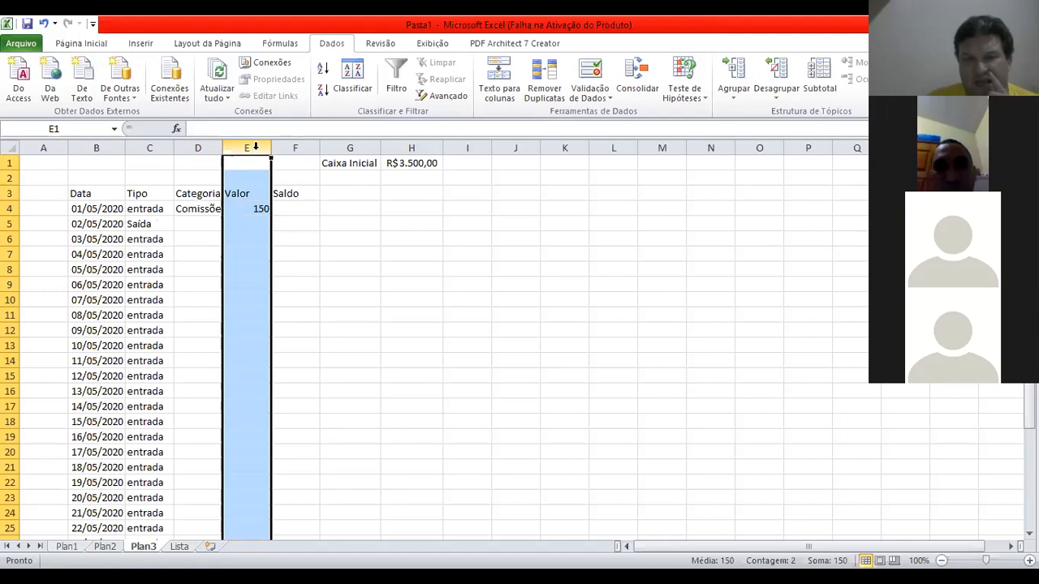
{"action": "left_click", "coordinate": [91, 44]}
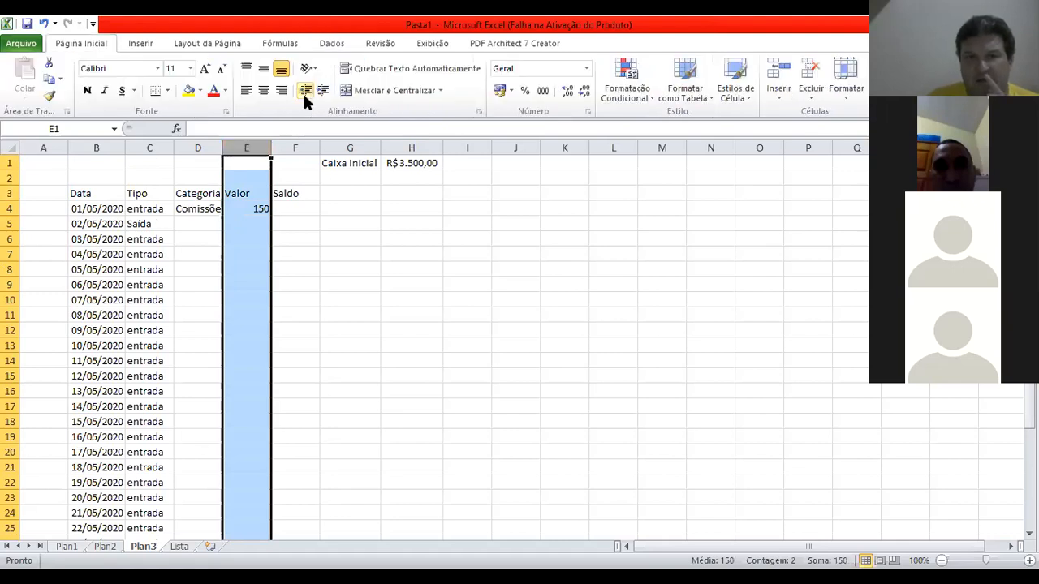
{"action": "left_click", "coordinate": [499, 91]}
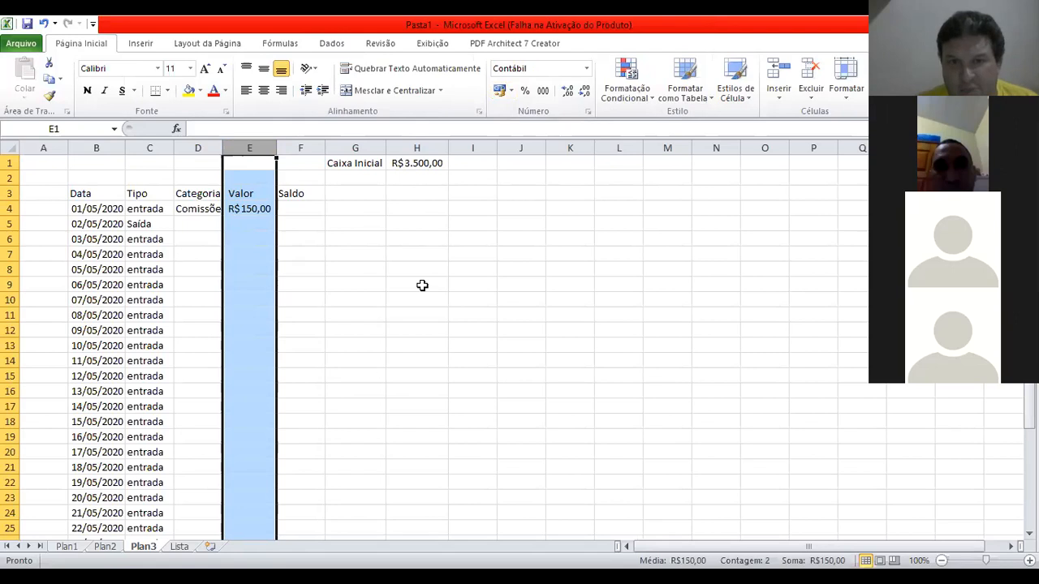
{"action": "left_click", "coordinate": [243, 212]}
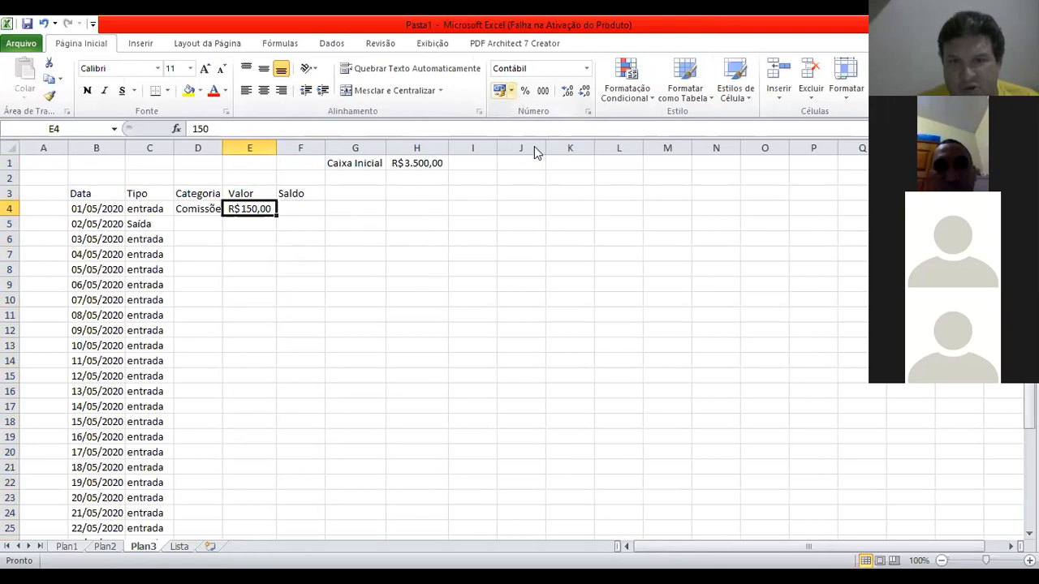
{"action": "left_click", "coordinate": [510, 90]}
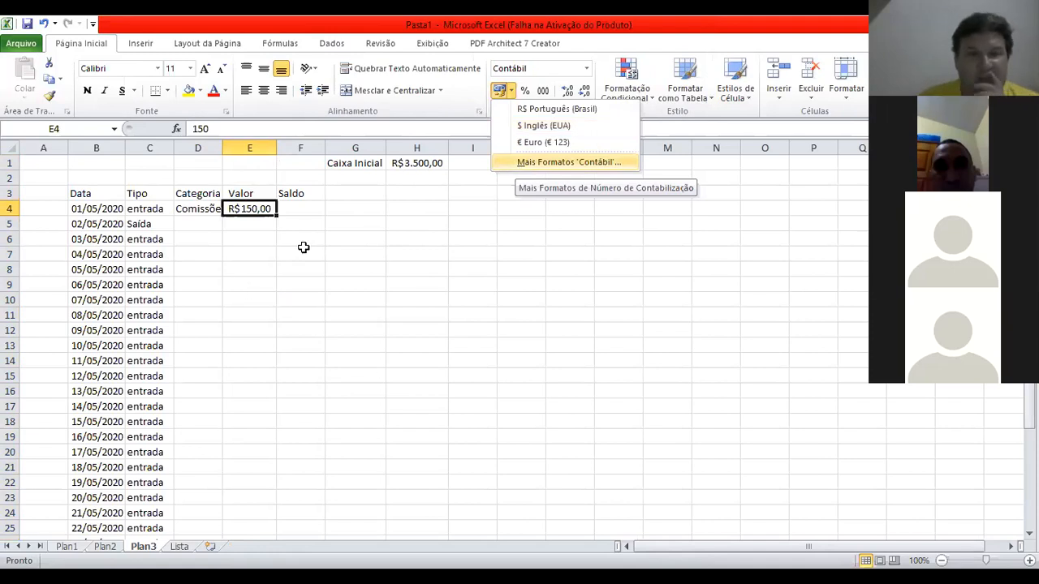
{"action": "left_click", "coordinate": [299, 211]}
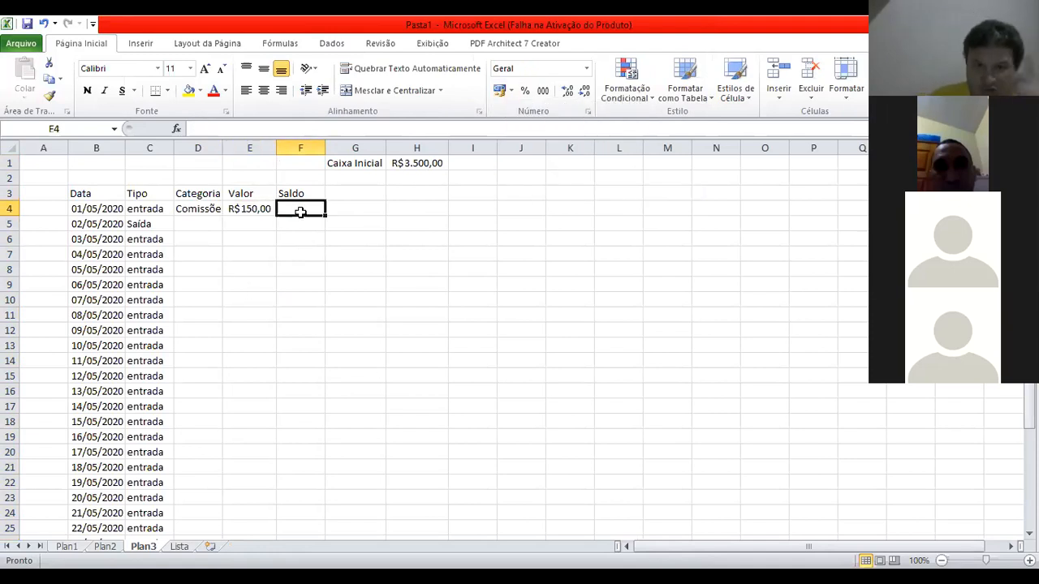
- Widen the Saldo column F to make room for larger currency values
{"action": "left_click", "coordinate": [421, 169]}
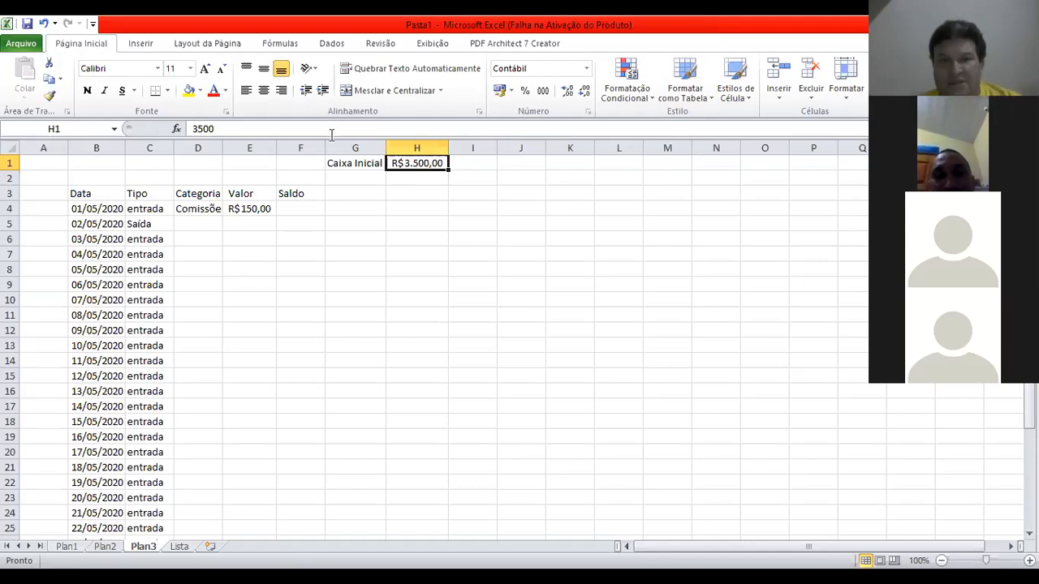
{"action": "left_click_drag", "start_coordinate": [326, 147], "coordinate": [362, 151]}
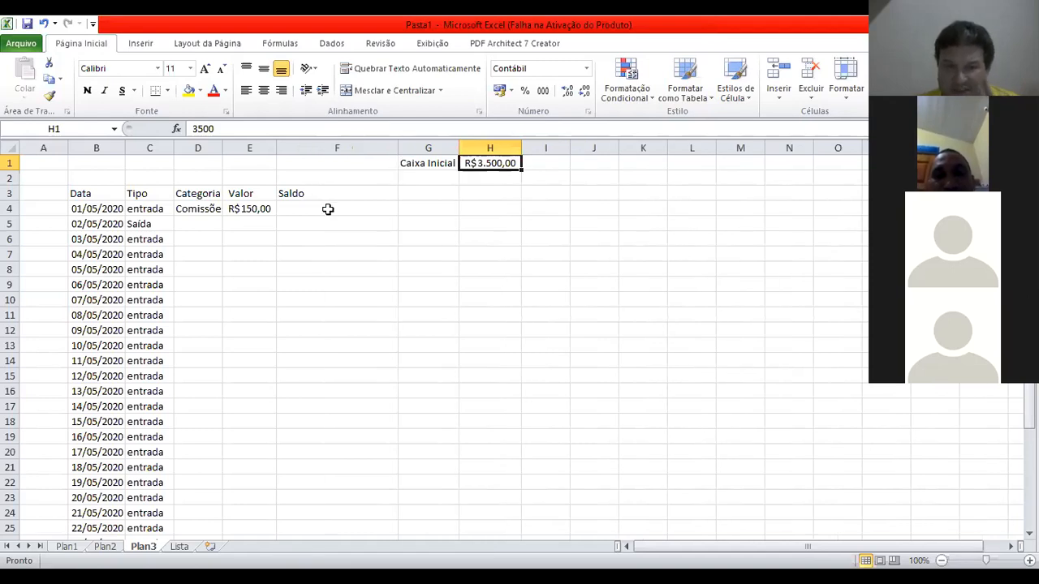
- Enter the formula =H1+SE(C4="entrada";E4;-E4) in Saldo cell F4 to add or subtract the Valor from the Caixa Inicial
{"action": "left_click", "coordinate": [303, 209]}
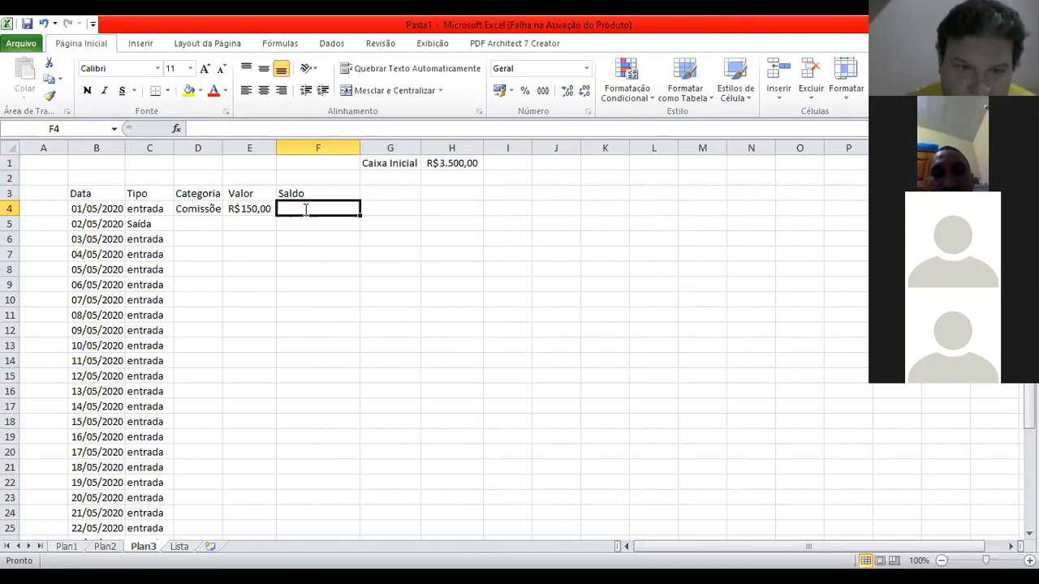
{"action": "type", "text": "="}
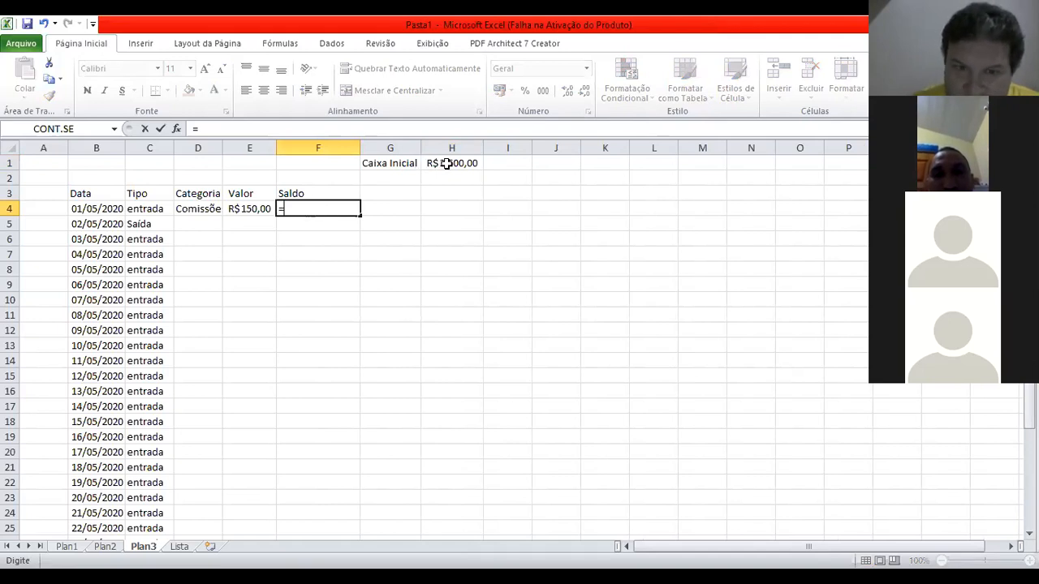
{"action": "left_click", "coordinate": [446, 163]}
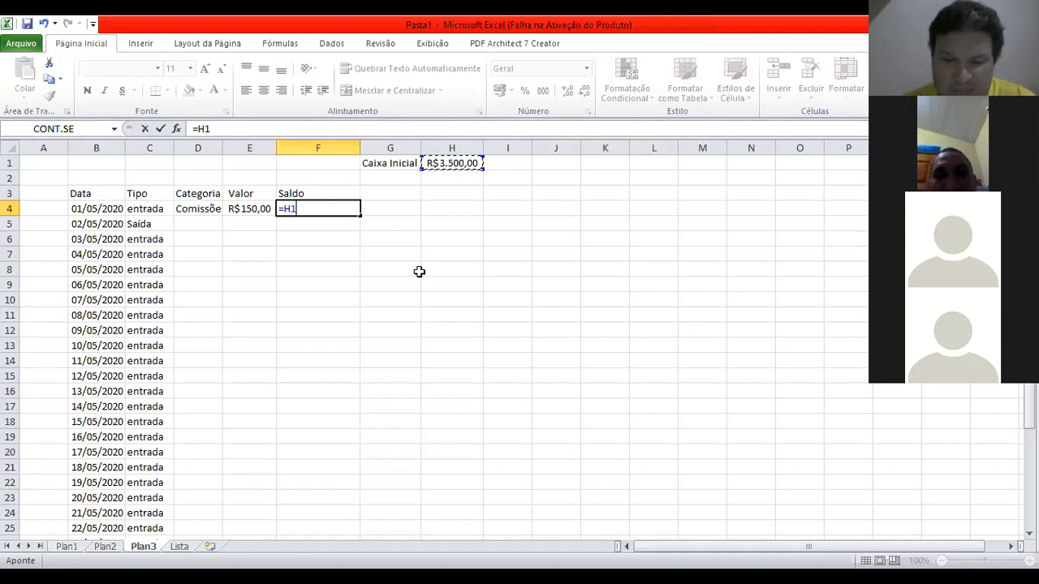
{"action": "type", "text": "+"}
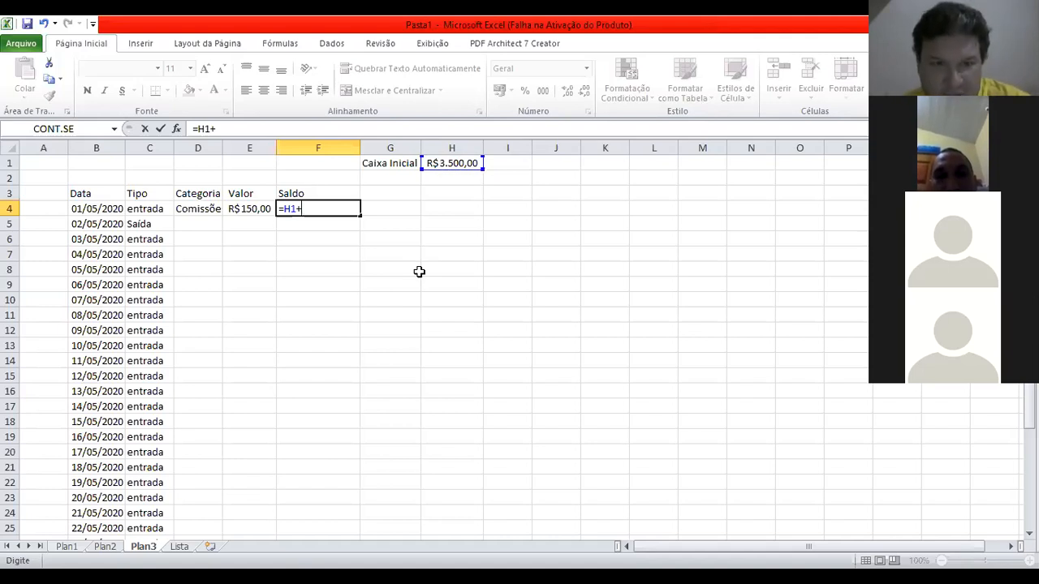
{"action": "type", "text": "se"}
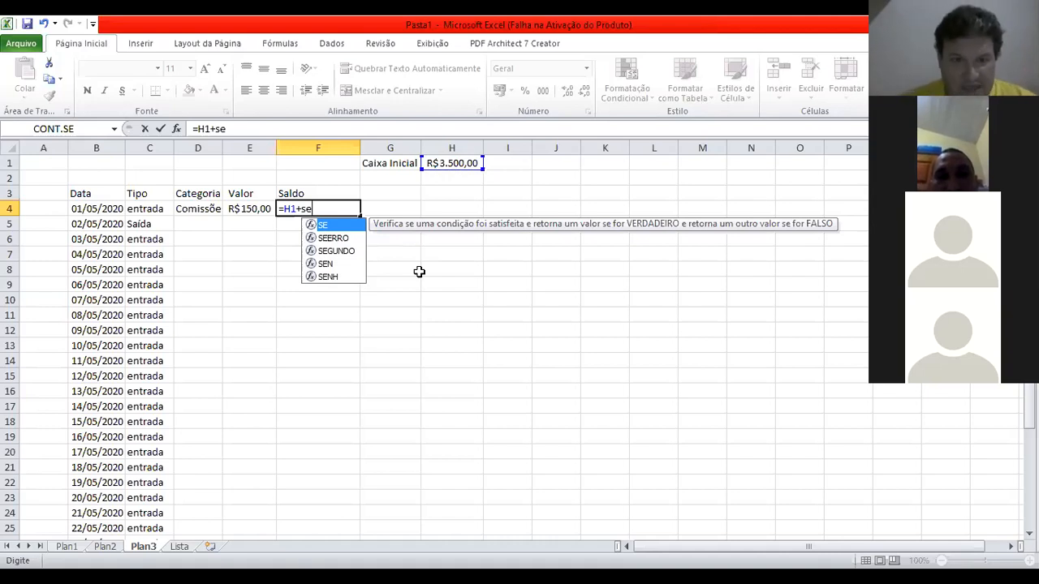
{"action": "type", "text": "("}
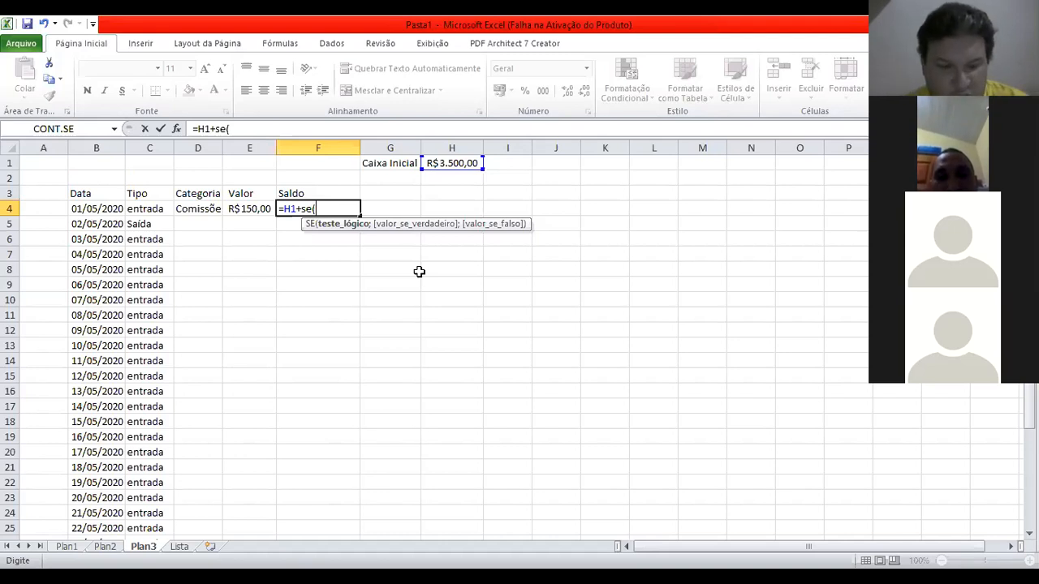
{"action": "type", "text": "c4="}
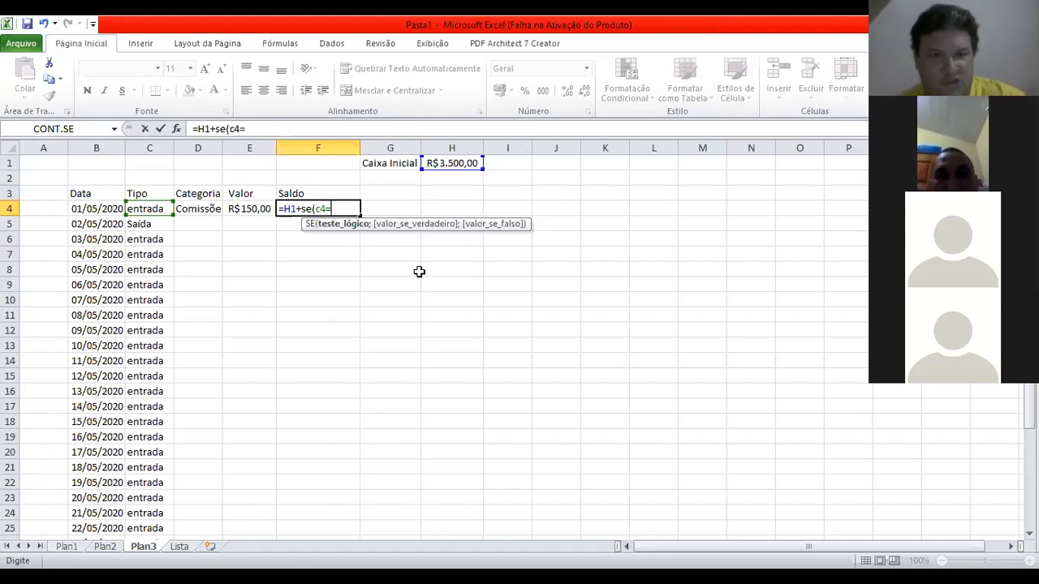
{"action": "type", "text": "\""}
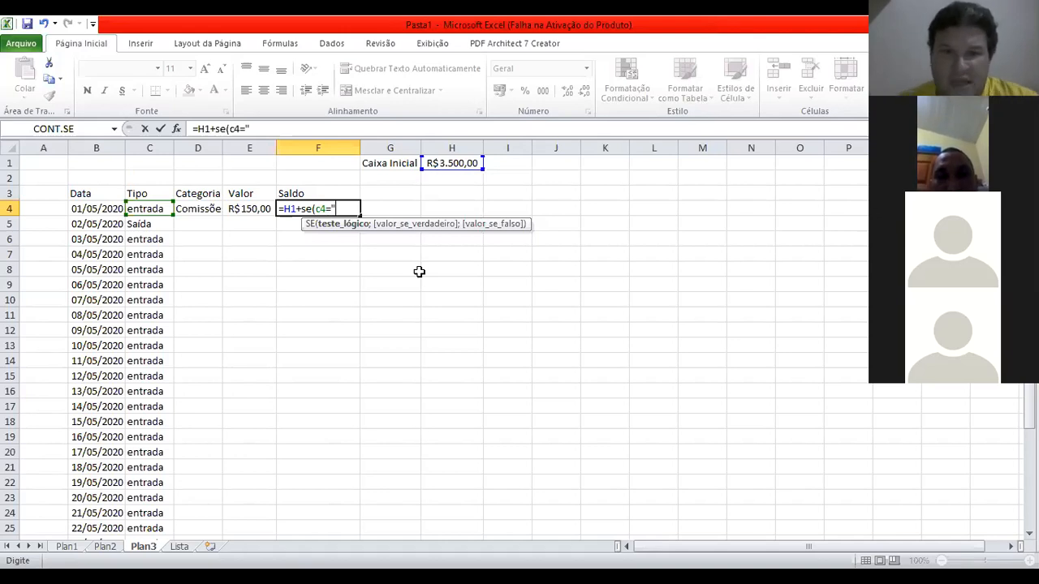
{"action": "type", "text": "entrada"}
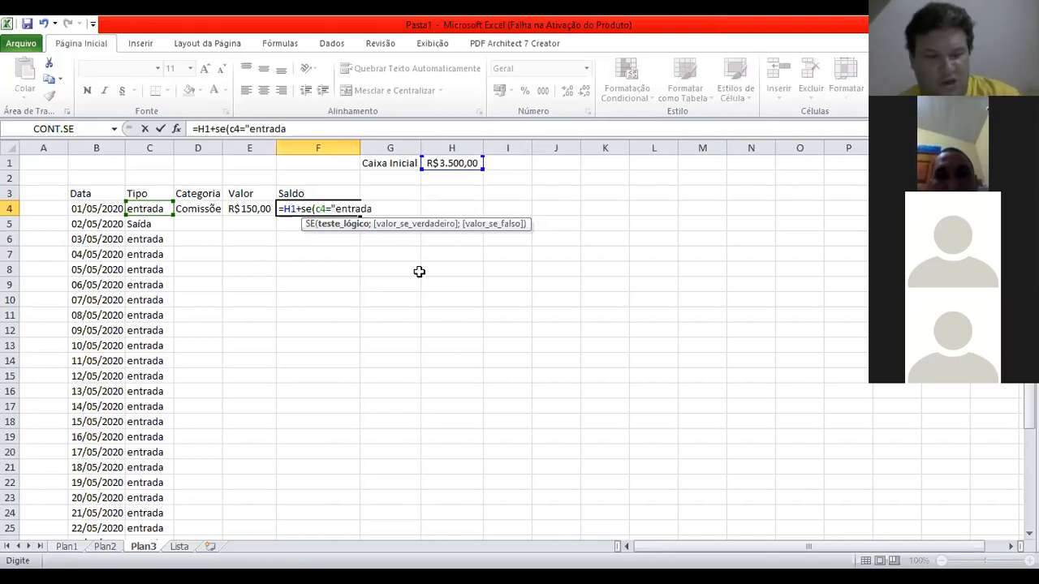
{"action": "type", "text": "\""}
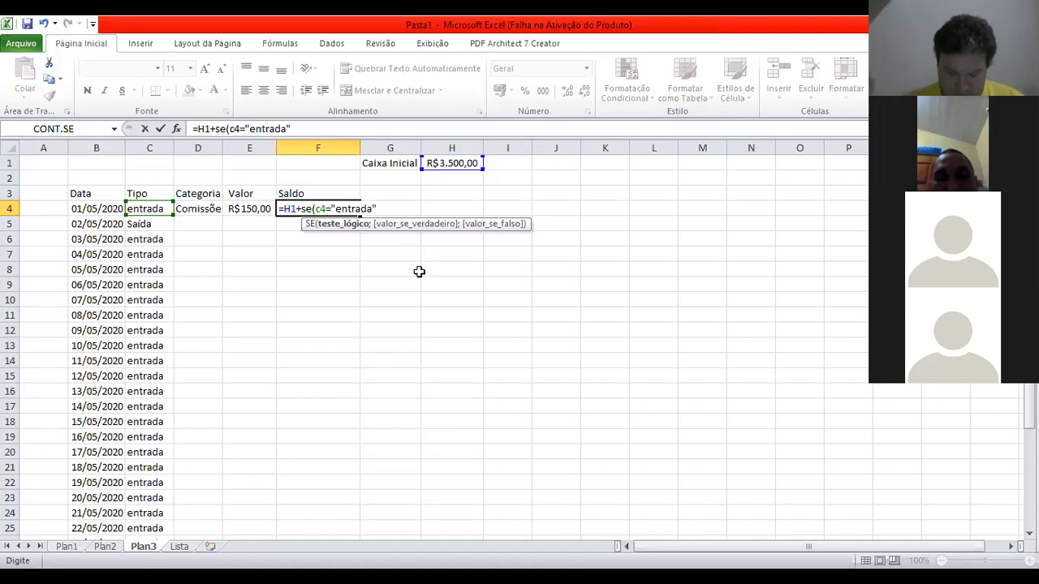
{"action": "type", "text": ";"}
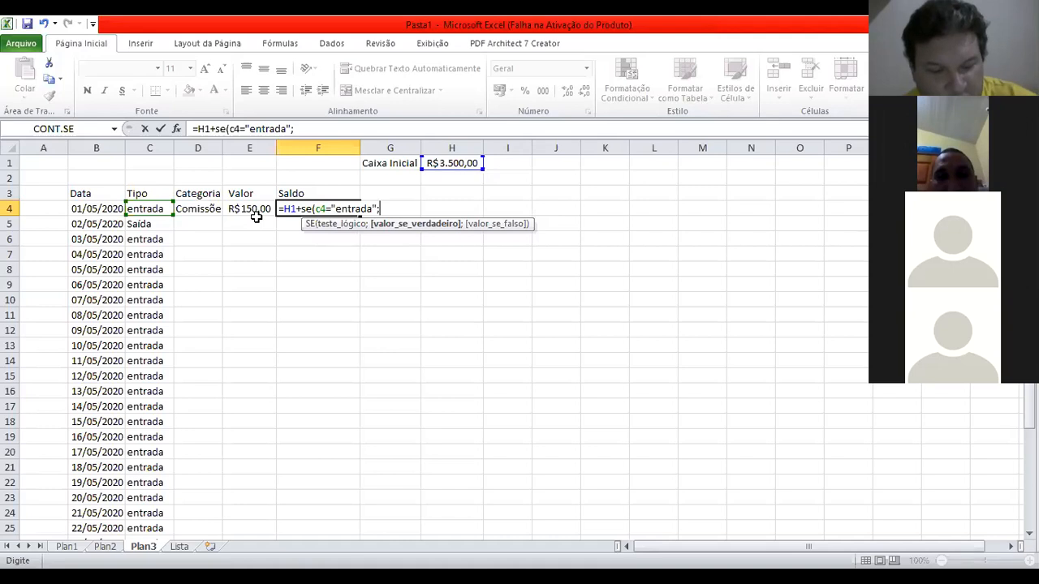
{"action": "type", "text": "e4"}
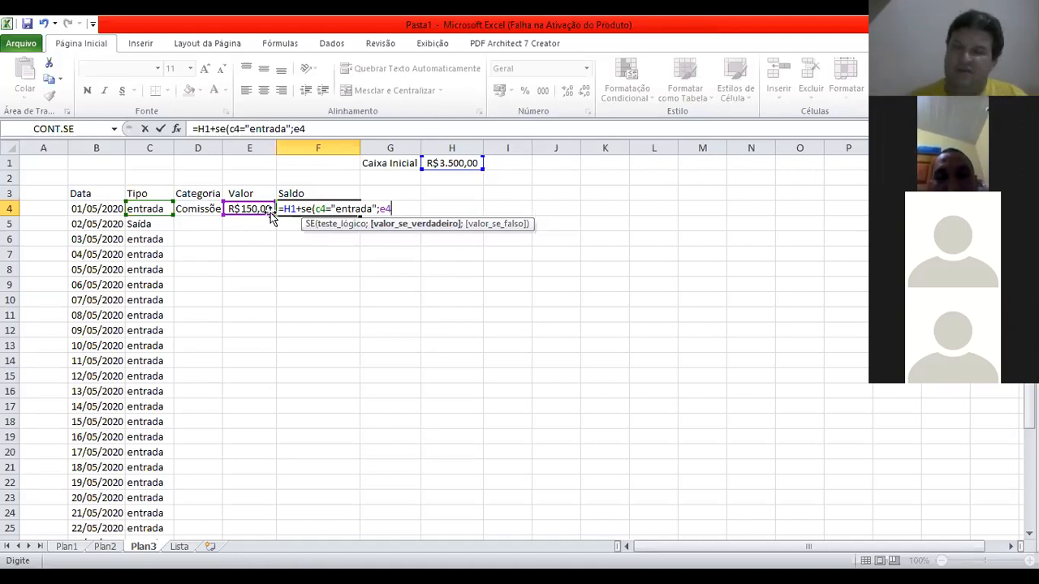
{"action": "type", "text": ";"}
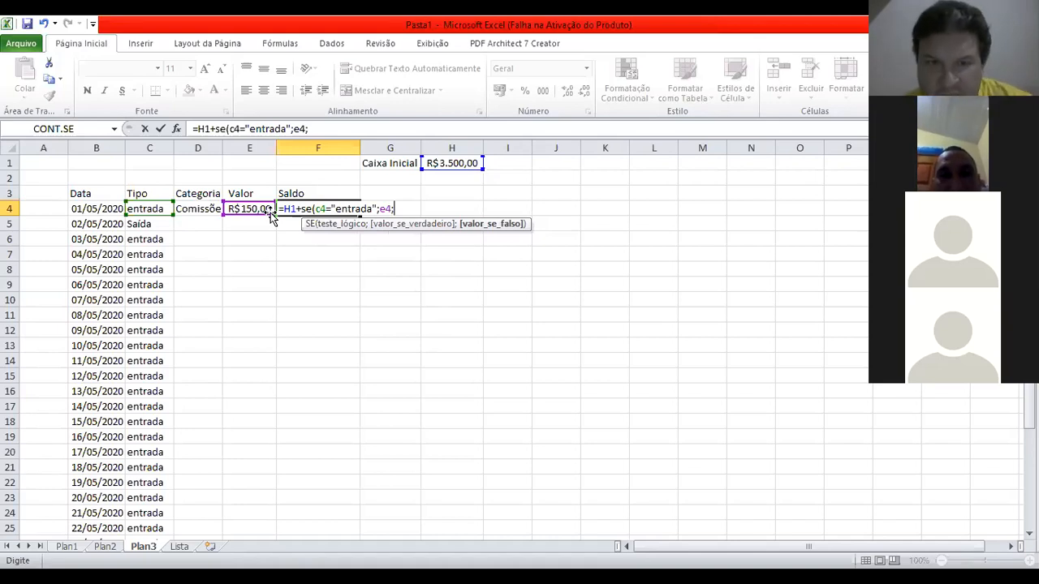
{"action": "type", "text": "-"}
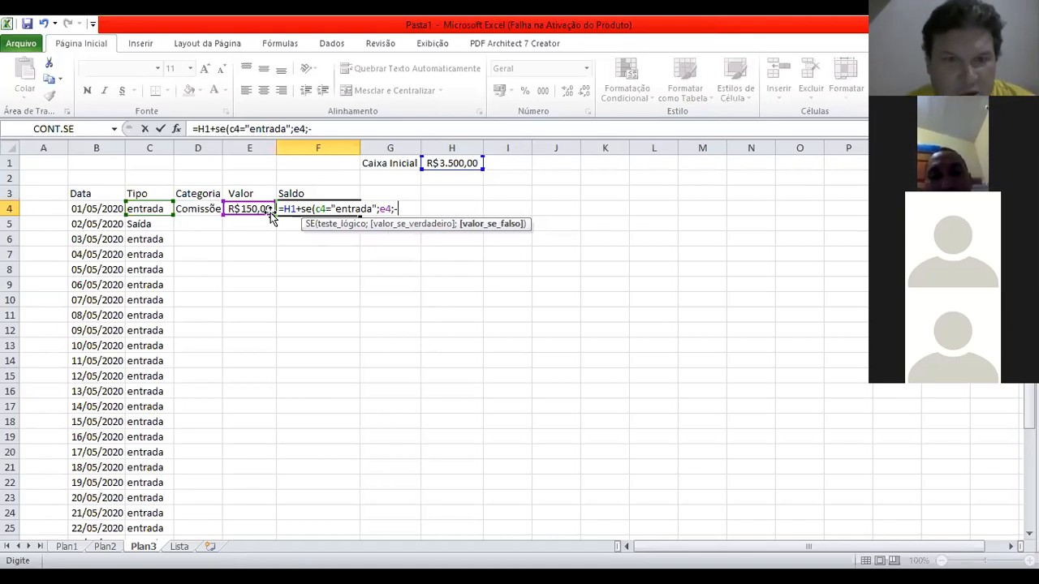
{"action": "type", "text": "e4"}
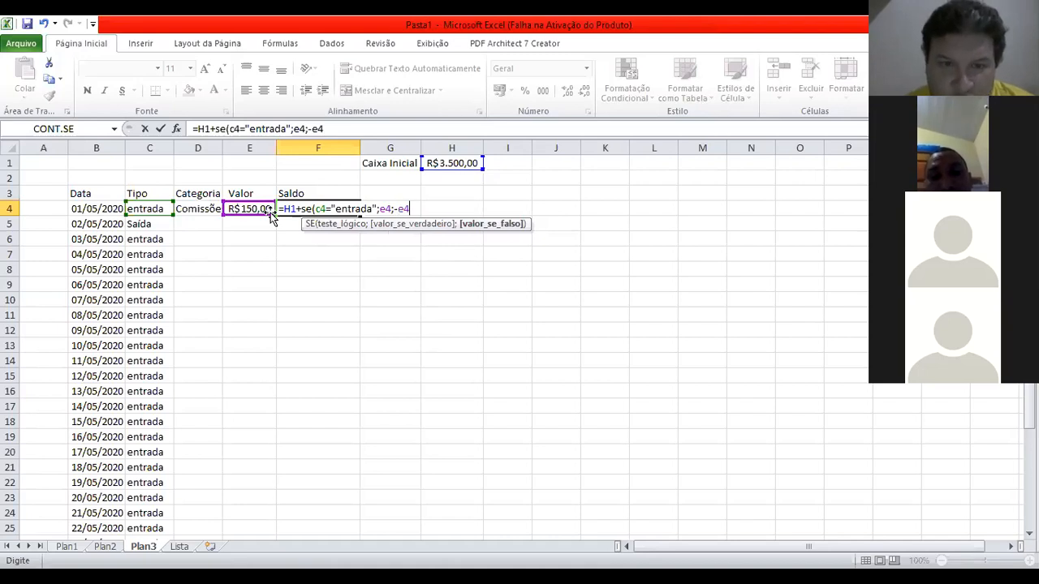
{"action": "type", "text": ")"}
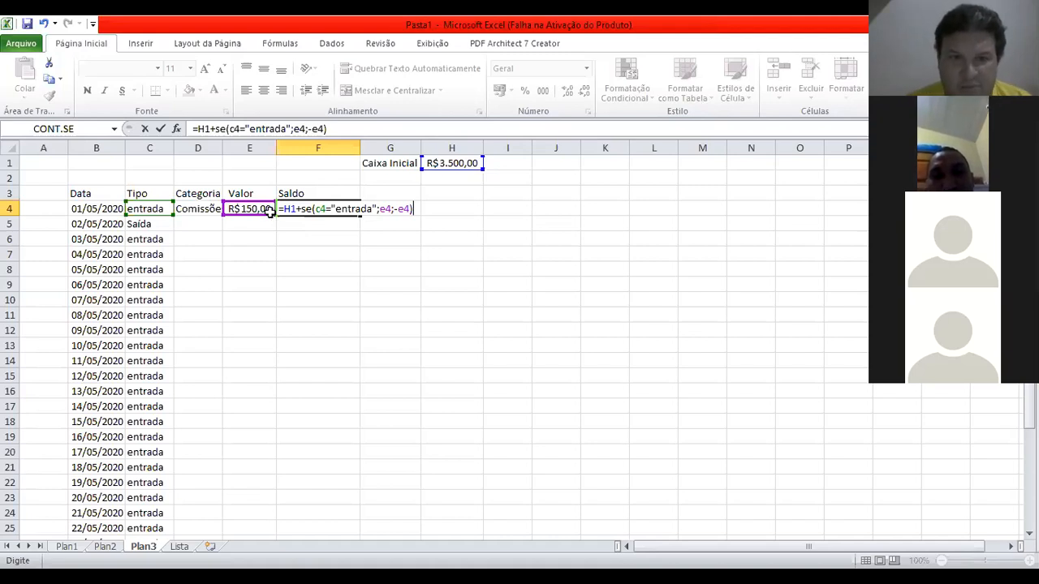
{"action": "key", "text": "Return"}
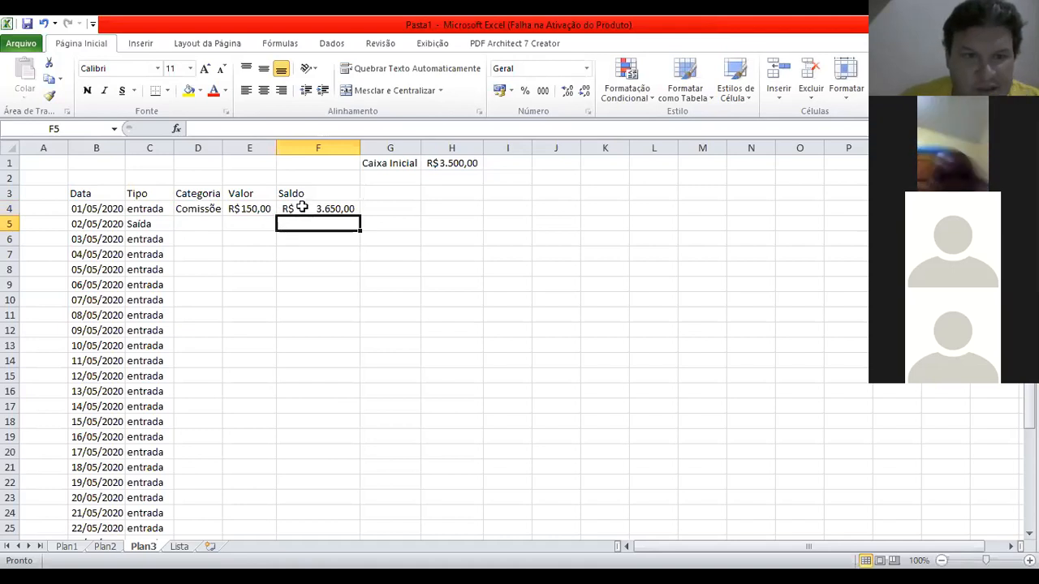
{"action": "left_click", "coordinate": [301, 208]}
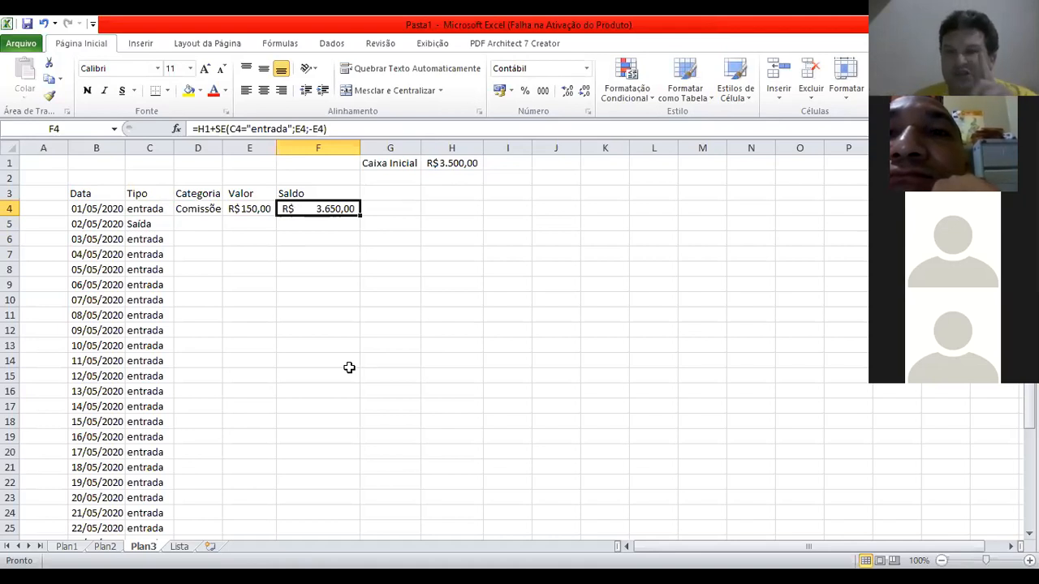
- Test the Saldo formula by switching the Tipo in C4 to Saída, back to entrada, and finally to Saída
{"action": "left_click", "coordinate": [146, 208]}
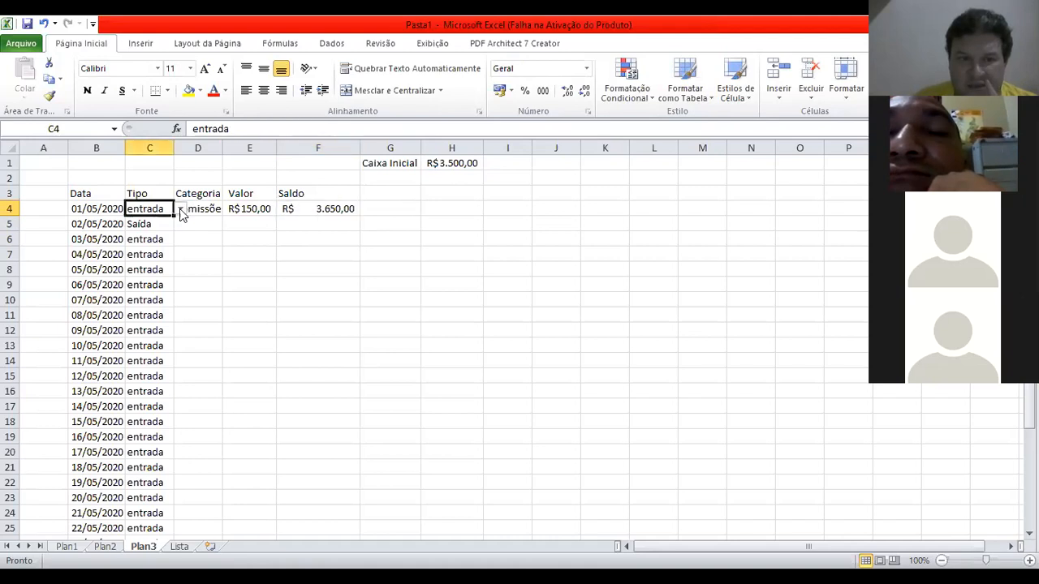
{"action": "left_click", "coordinate": [181, 210]}
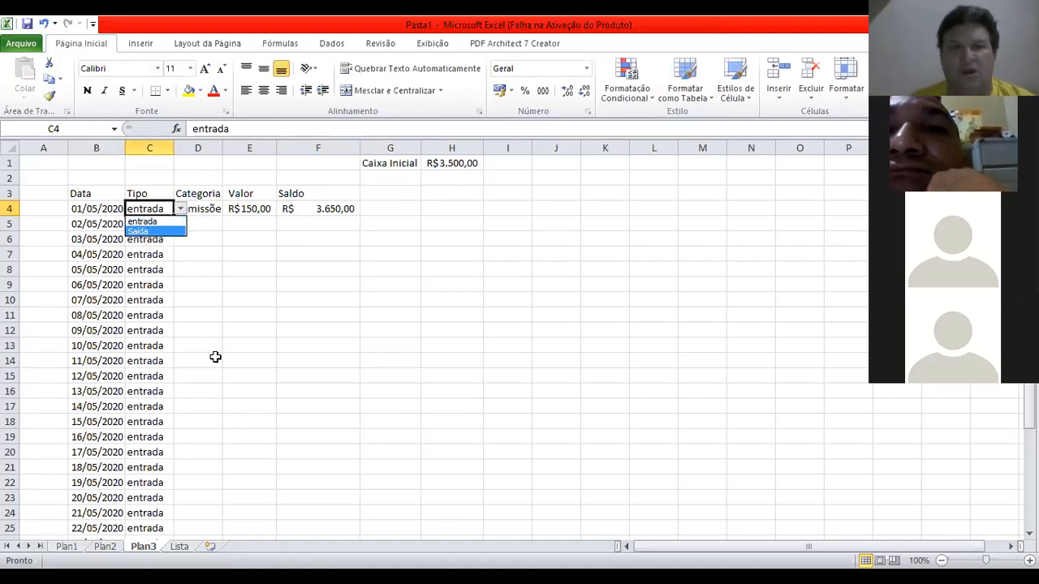
{"action": "key", "text": "Return"}
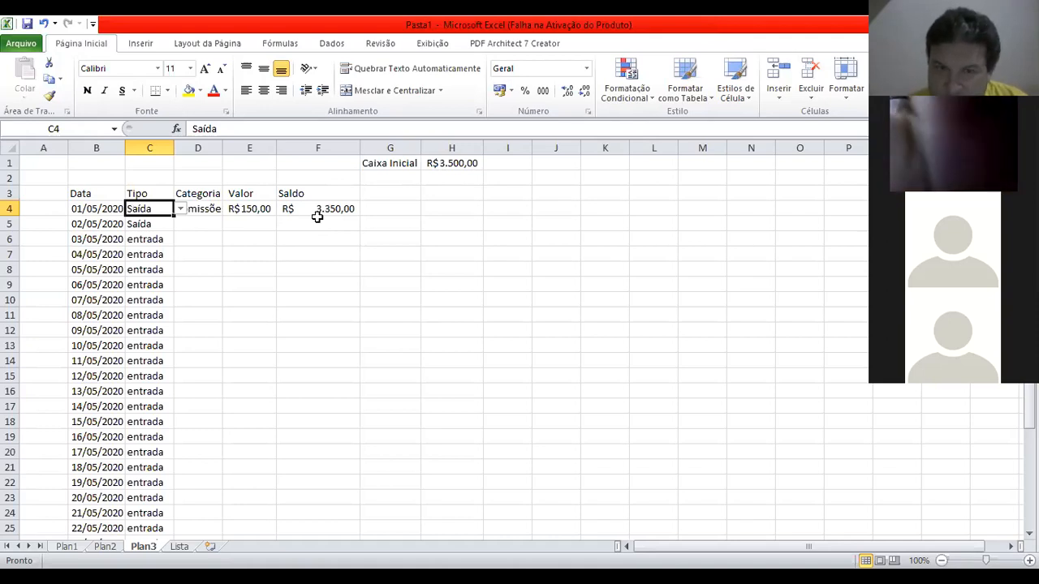
{"action": "left_click", "coordinate": [180, 209]}
{"action": "left_click", "coordinate": [165, 223]}
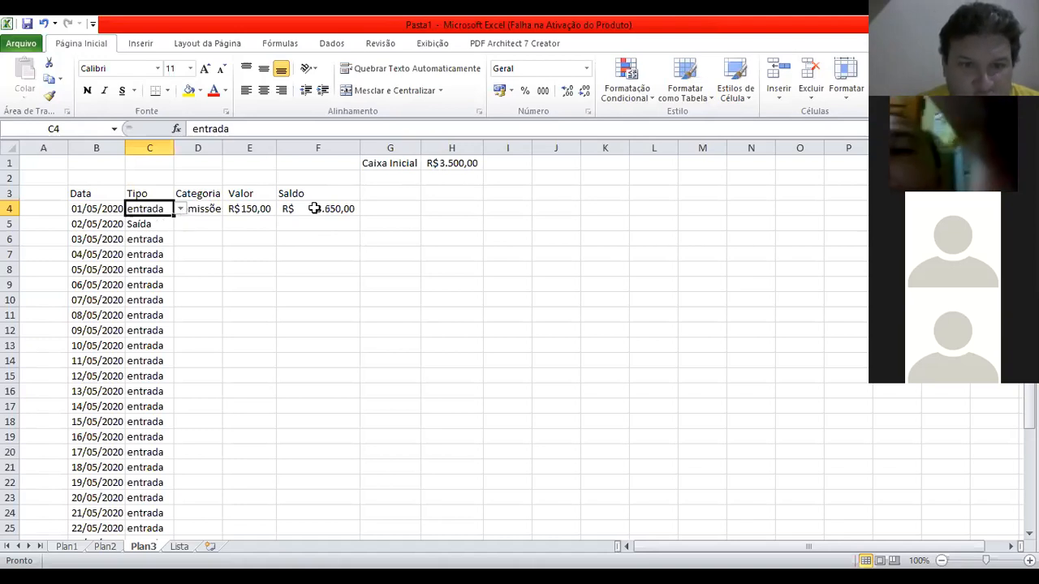
{"action": "left_click", "coordinate": [179, 209]}
{"action": "left_click", "coordinate": [153, 231]}
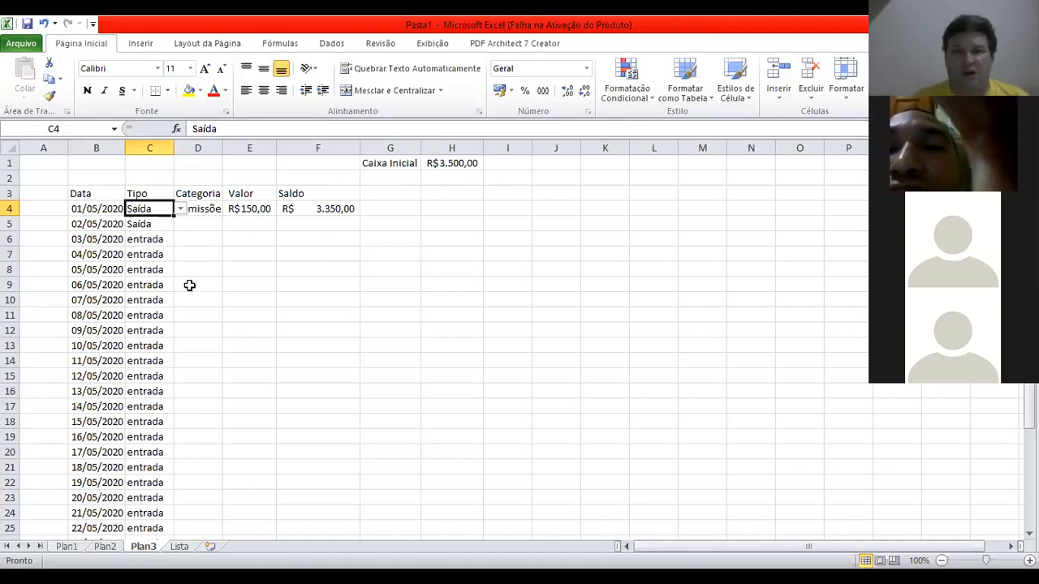
{"action": "left_click", "coordinate": [490, 204]}
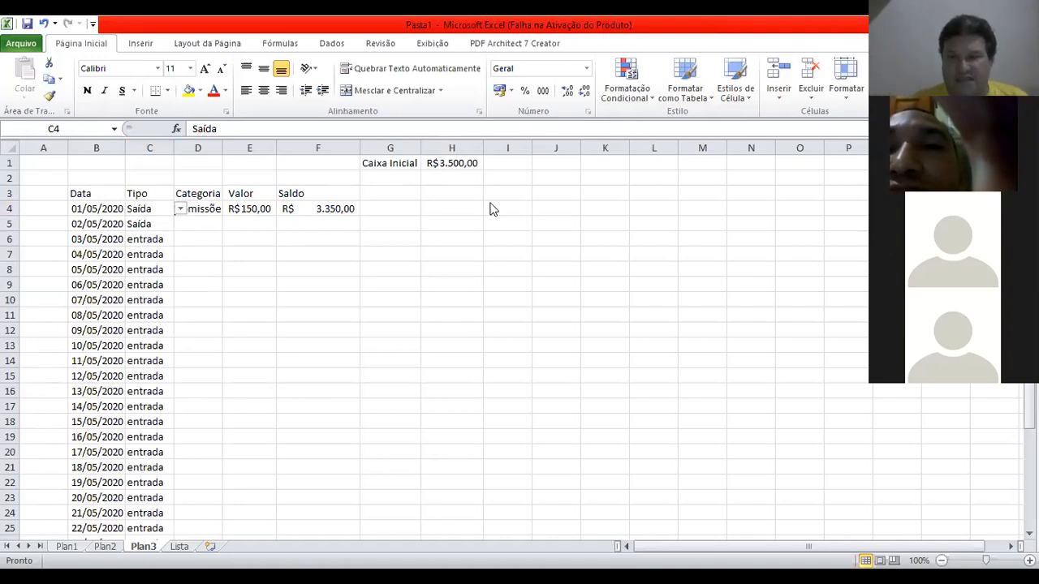